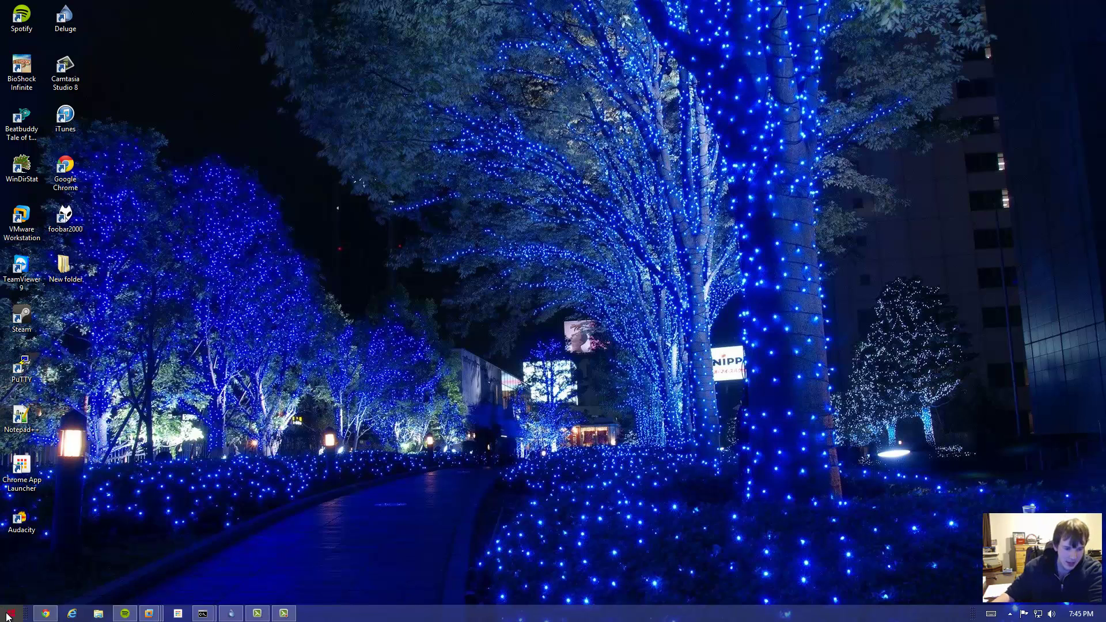
Step: Look at the shut down and sign out options offered by the Start button, and dismiss them
right_click(12, 612)
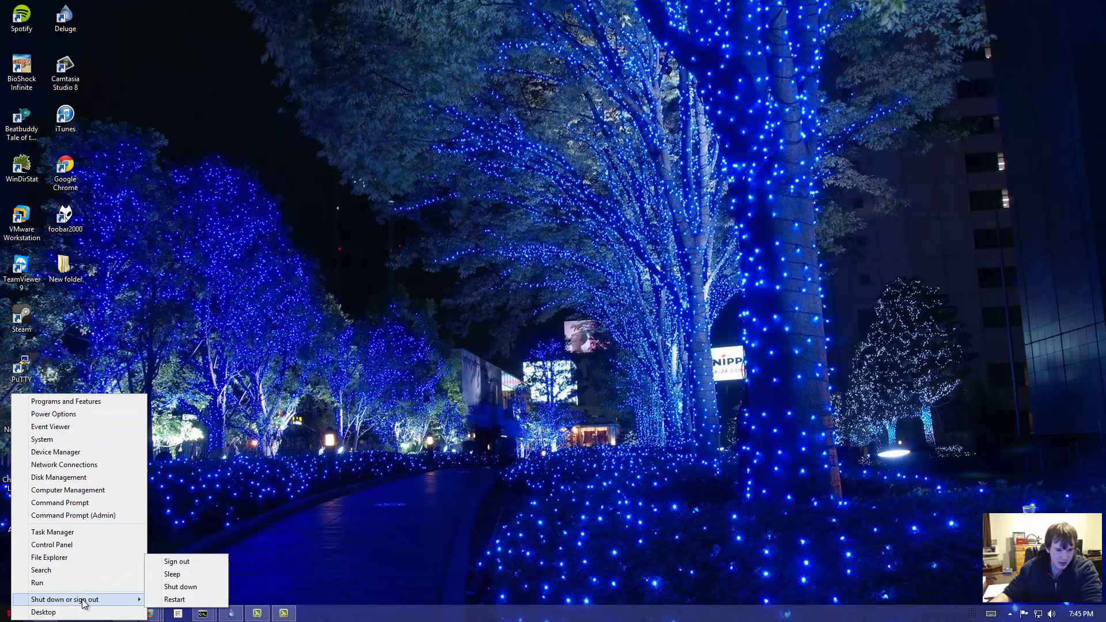
left_click(277, 418)
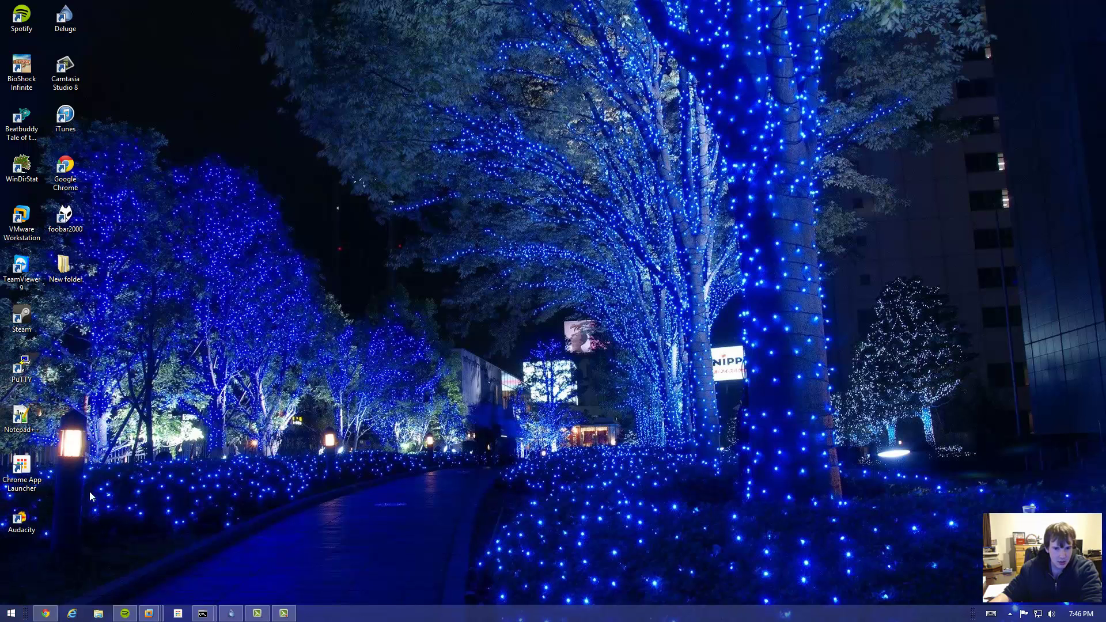
Step: Look through the full Apps list from the Start screen, and return to the desktop
left_click(10, 613)
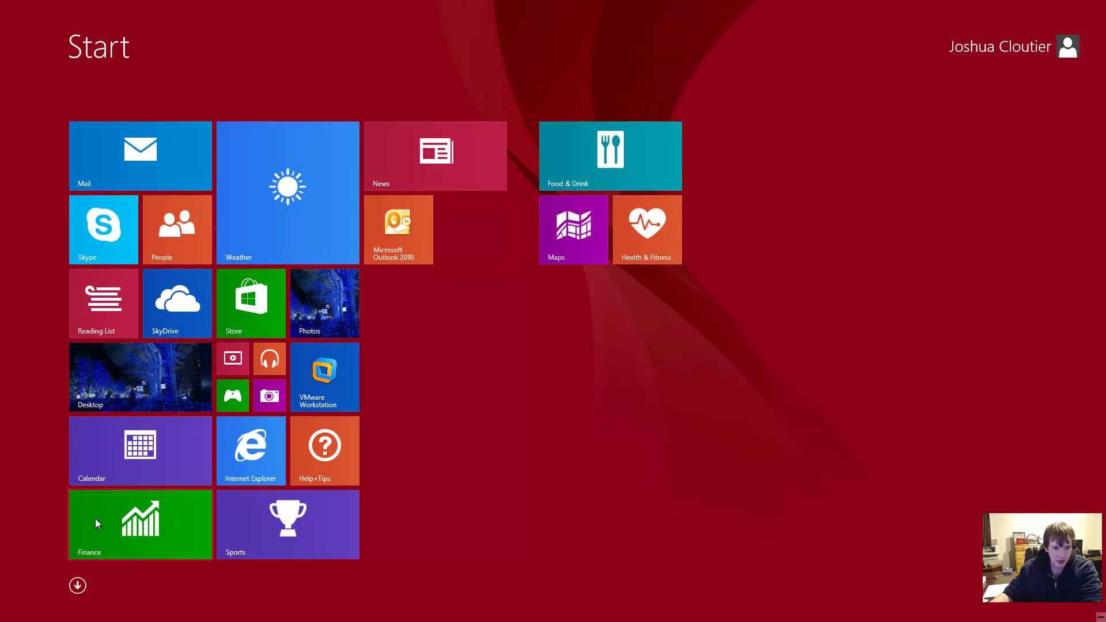
left_click(76, 585)
left_click(77, 583)
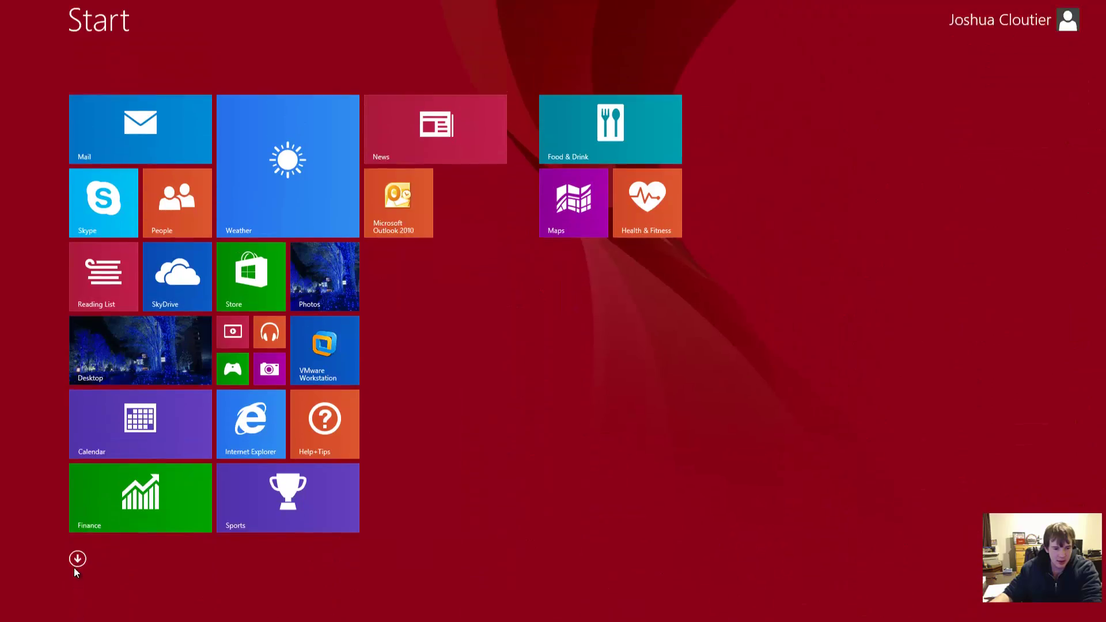
left_click(77, 583)
scroll(518, 421, "down", 5)
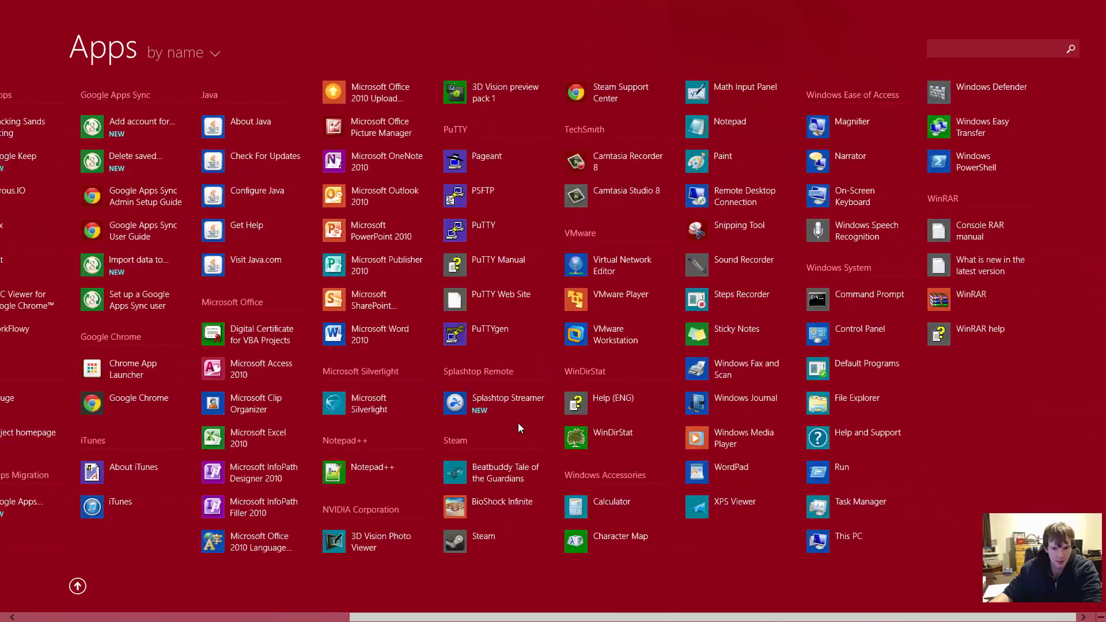
scroll(517, 423, "up", 5)
left_click(77, 592)
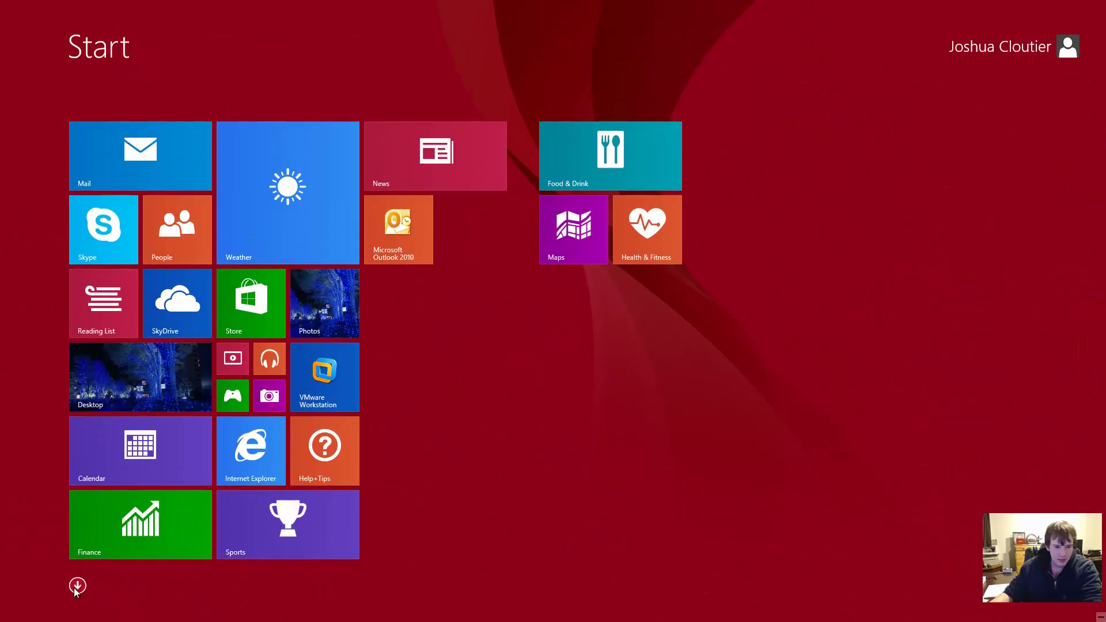
left_click(115, 380)
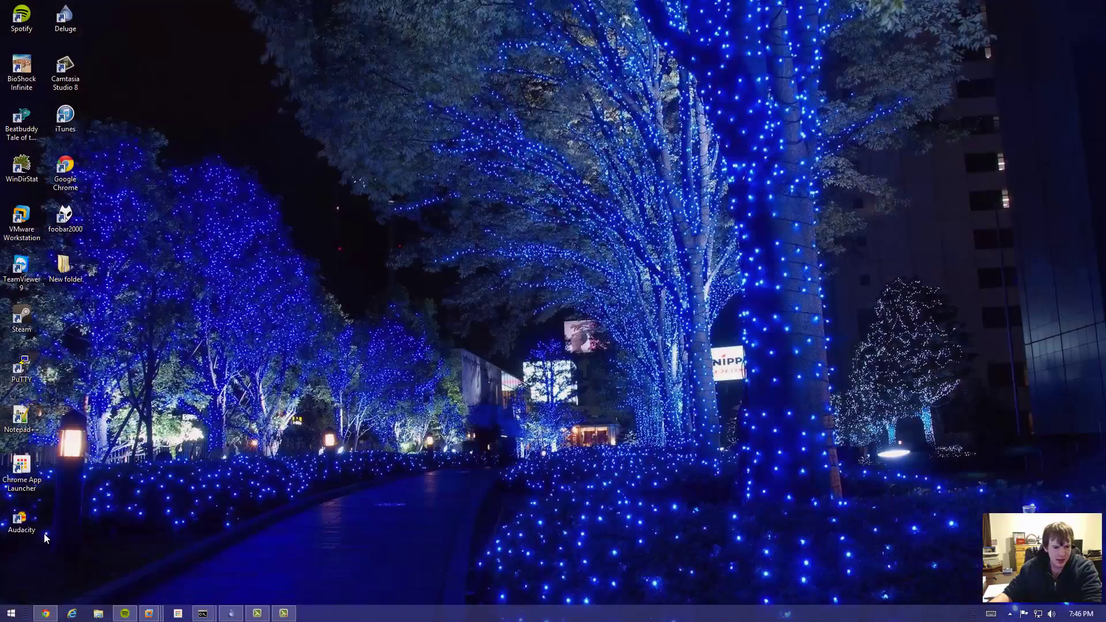
Step: Reopen the Apps list sorted by name, review its app groups once more, and go back to the desktop
key("super")
left_click(77, 589)
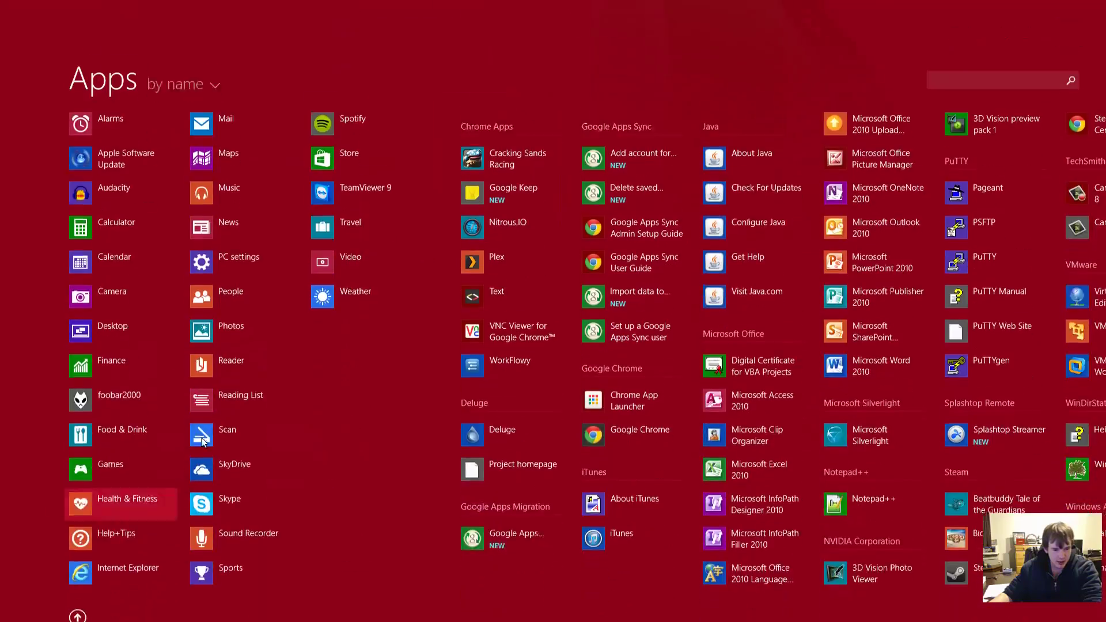
scroll(449, 347, "down", 2)
scroll(437, 346, "up", 5)
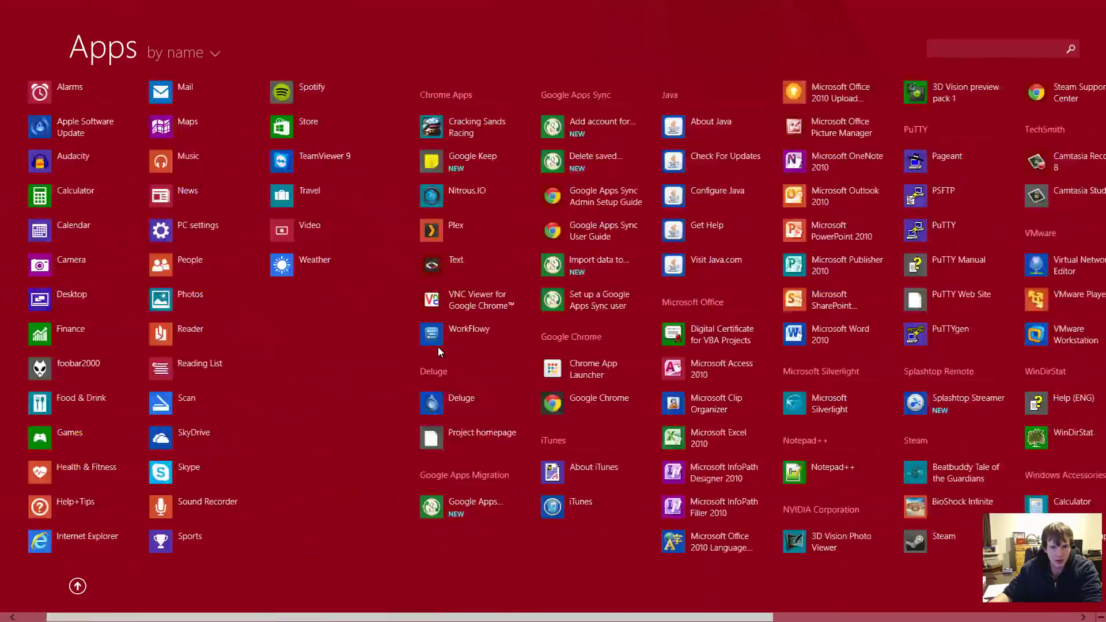
scroll(438, 346, "down", 8)
scroll(438, 346, "up", 8)
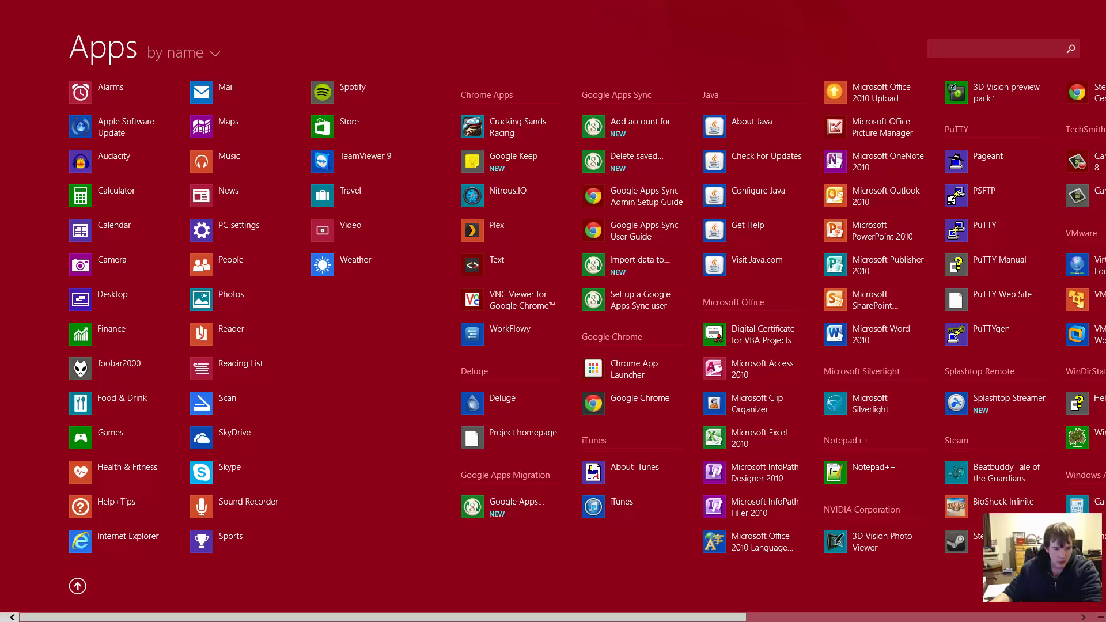
left_click(12, 609)
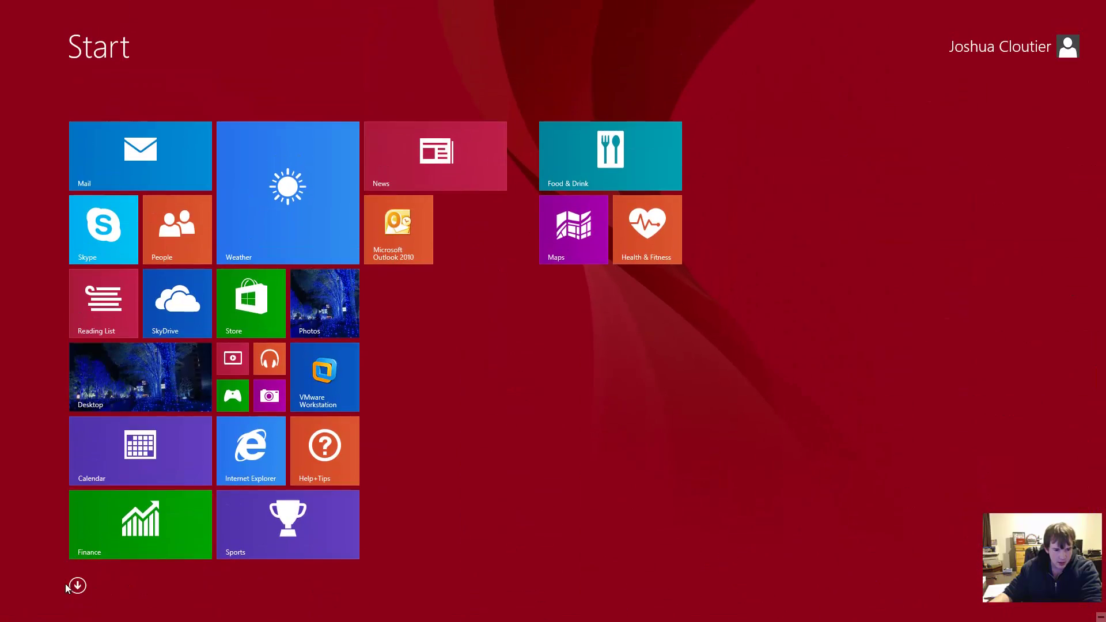
left_click(140, 402)
Step: Search everywhere for "word" from the Start screen, and leave the search for the desktop
key("super")
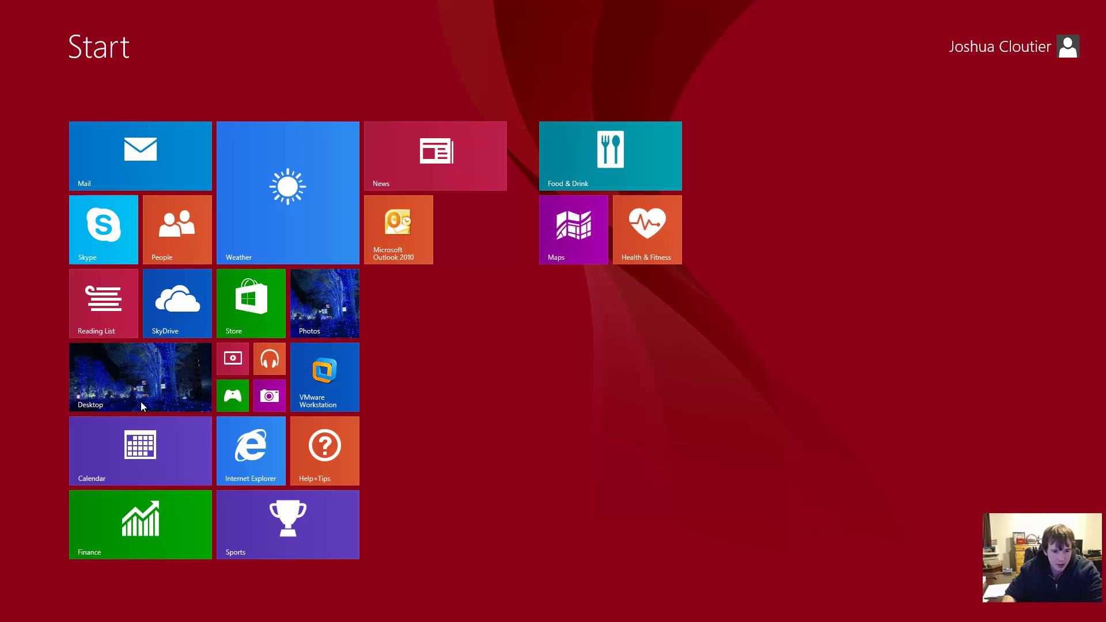
key("super+q")
type("wor")
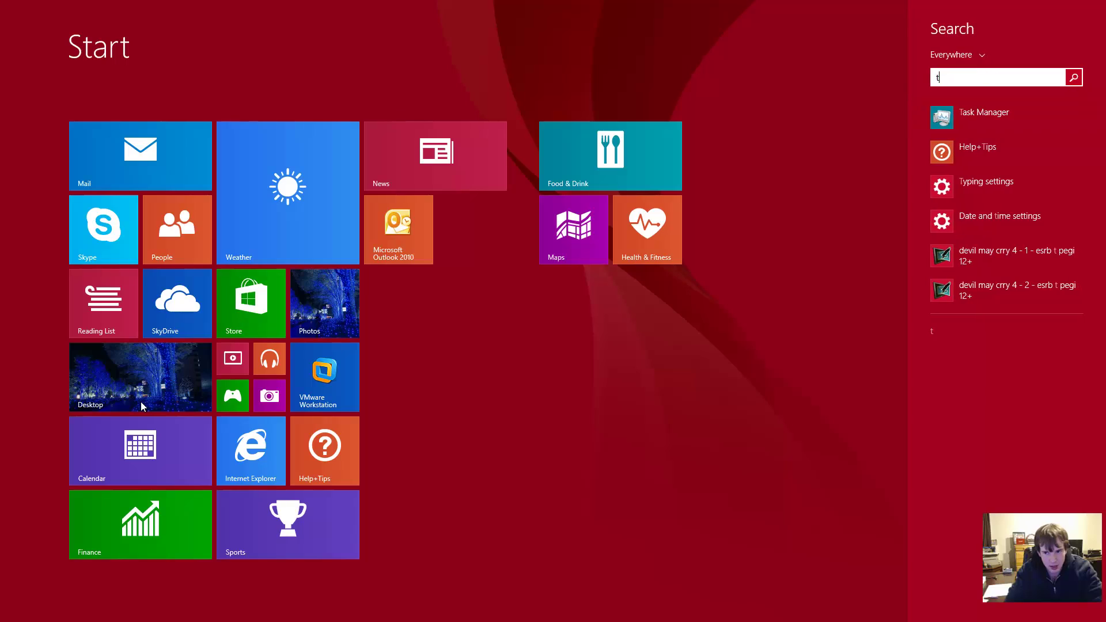
type("d 2010")
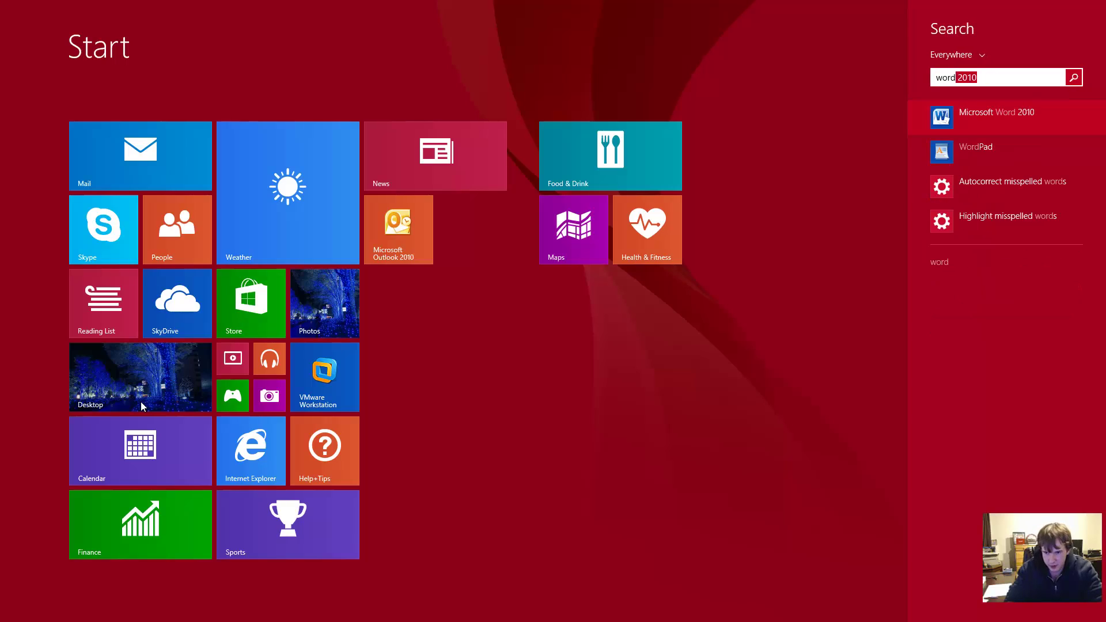
left_click(142, 406)
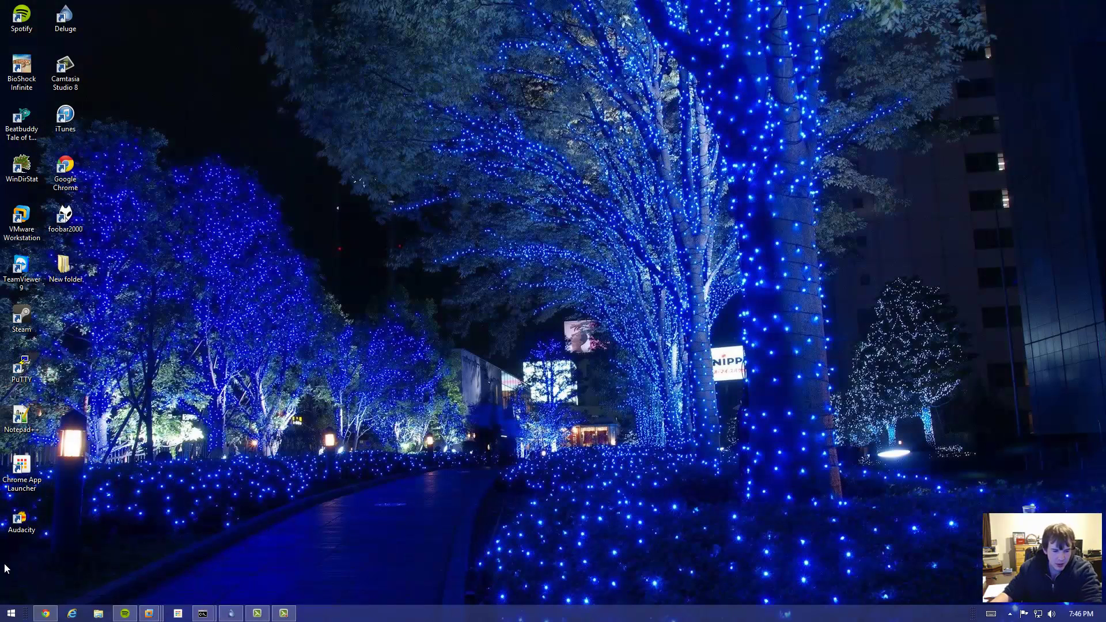
Step: Open the Start screen, view the Apps list, and switch back to the tiles
left_click(11, 612)
left_click(12, 610)
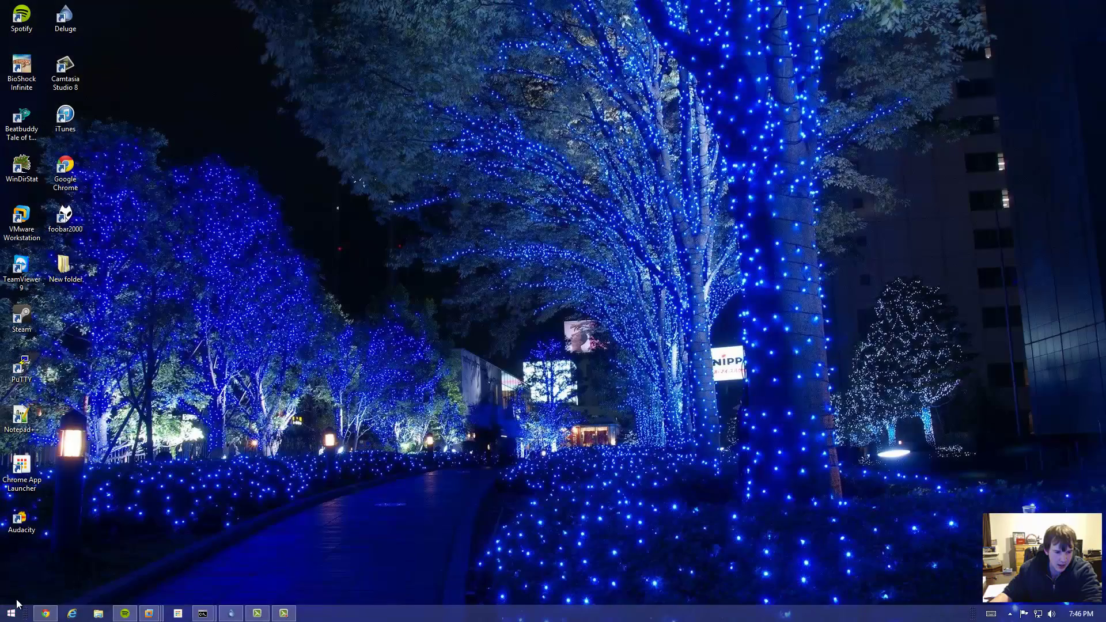
left_click(16, 604)
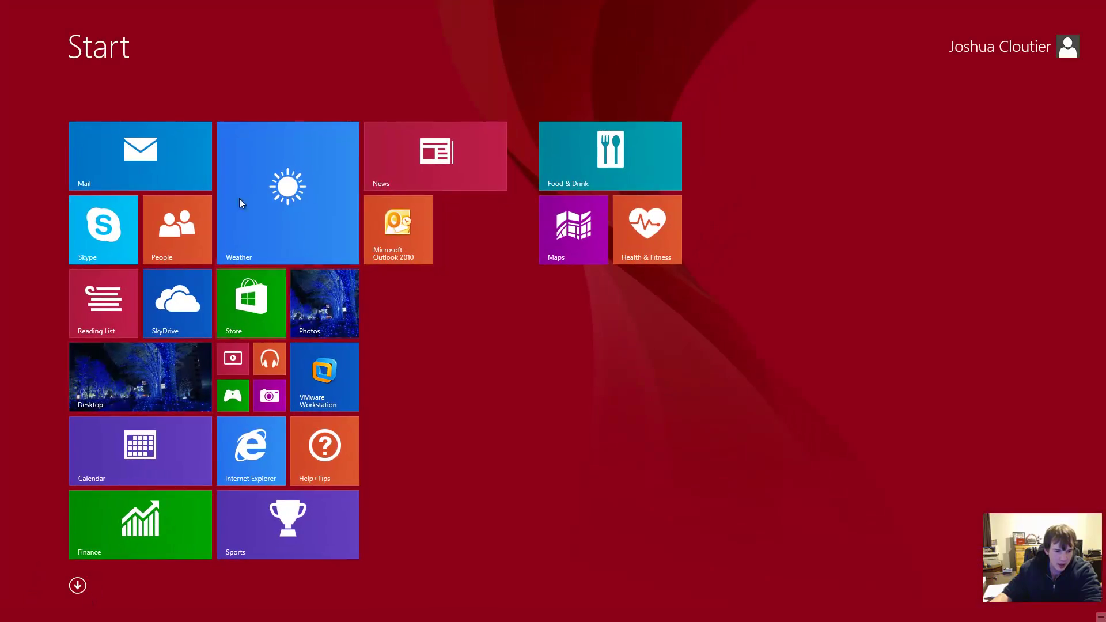
left_click(77, 585)
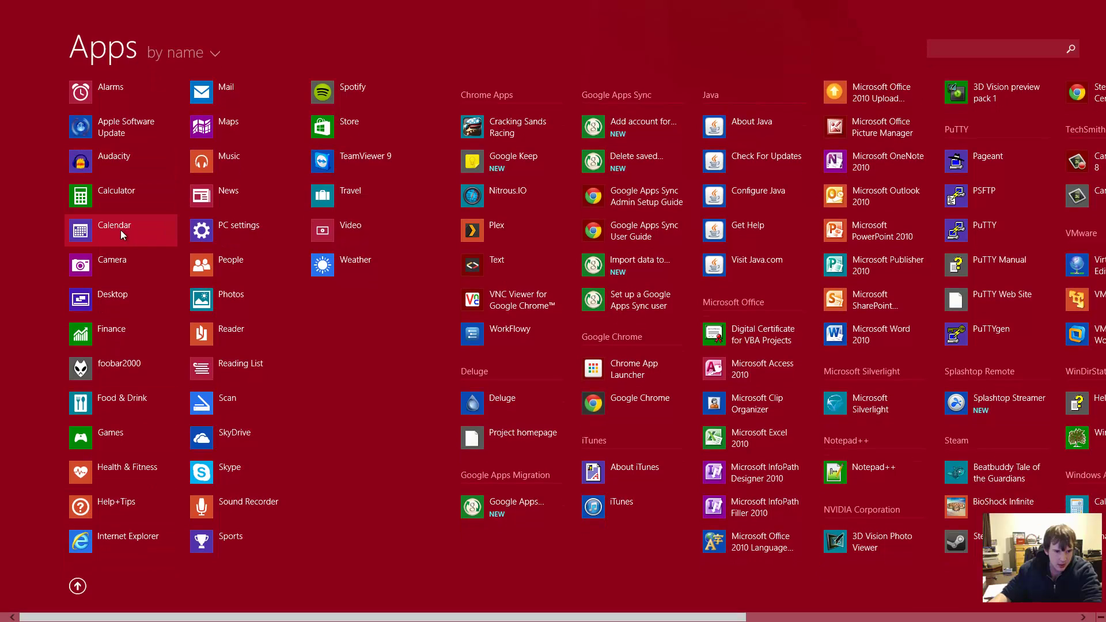
left_click(76, 582)
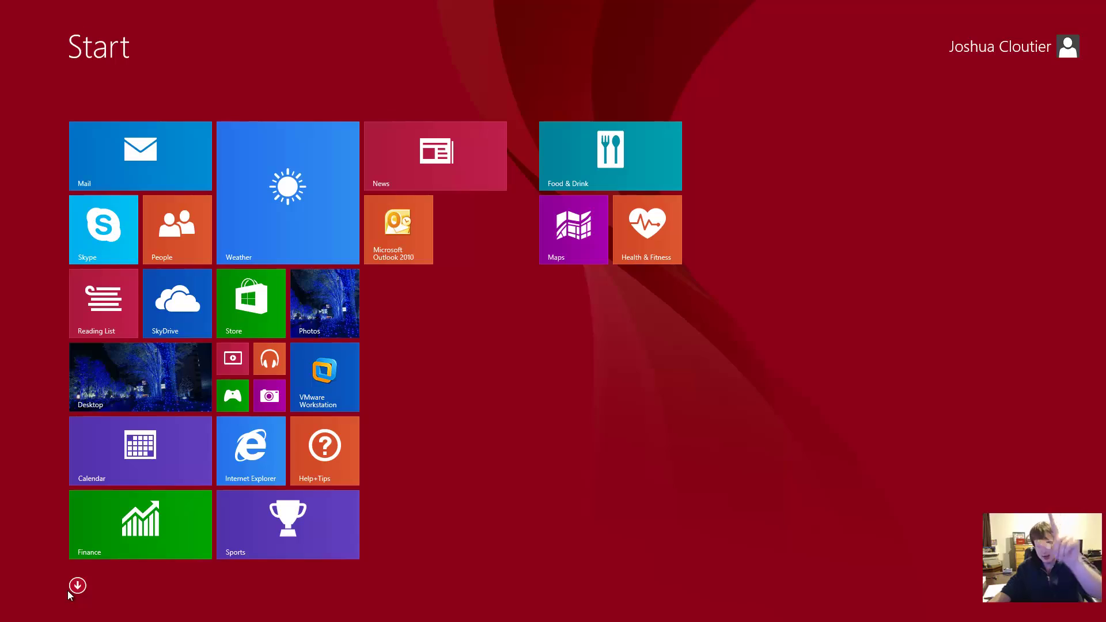
Step: Examine the complete Apps list, from the alphabetical apps to the desktop program groups such as Microsoft Office and Windows System
left_click(70, 583)
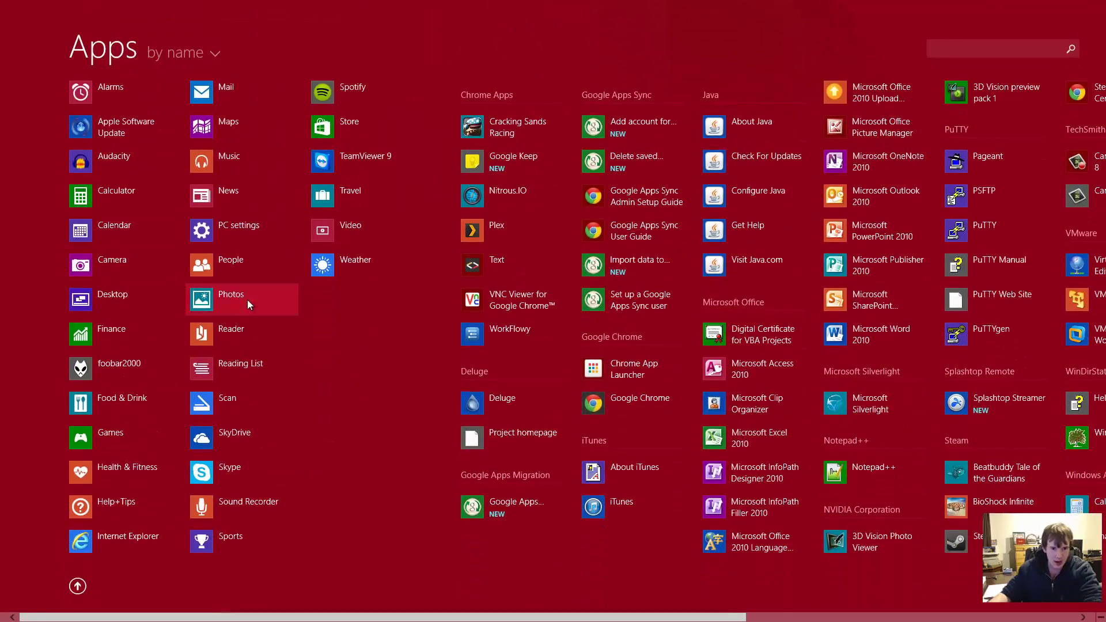
scroll(247, 299, "down", 5)
scroll(240, 306, "up", 5)
scroll(241, 307, "down", 5)
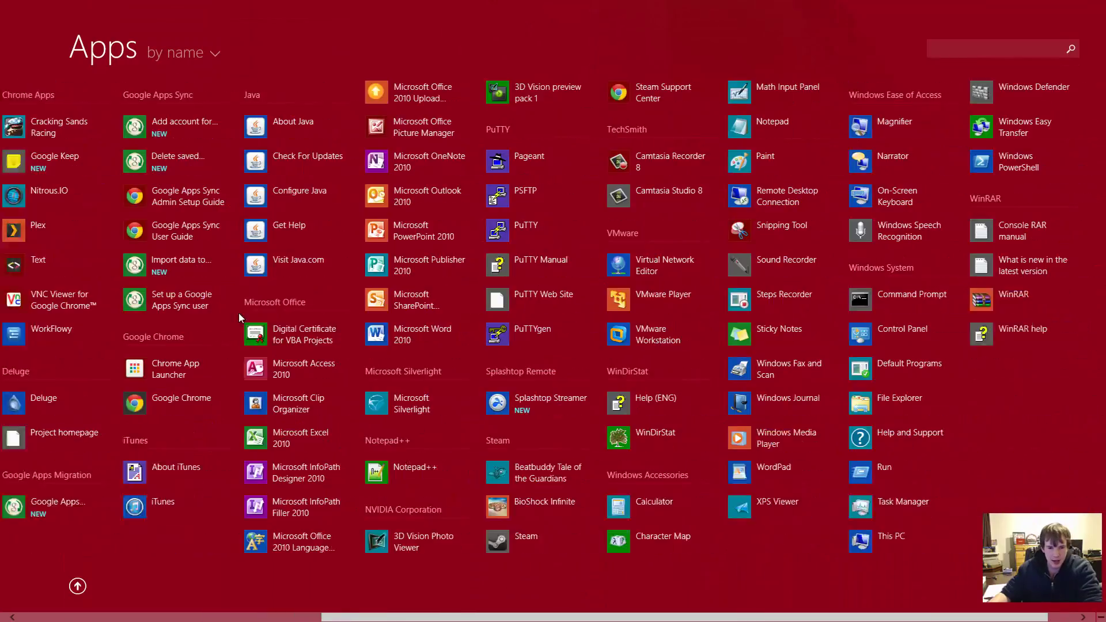
scroll(253, 323, "up", 5)
scroll(264, 334, "down", 5)
scroll(264, 334, "up", 5)
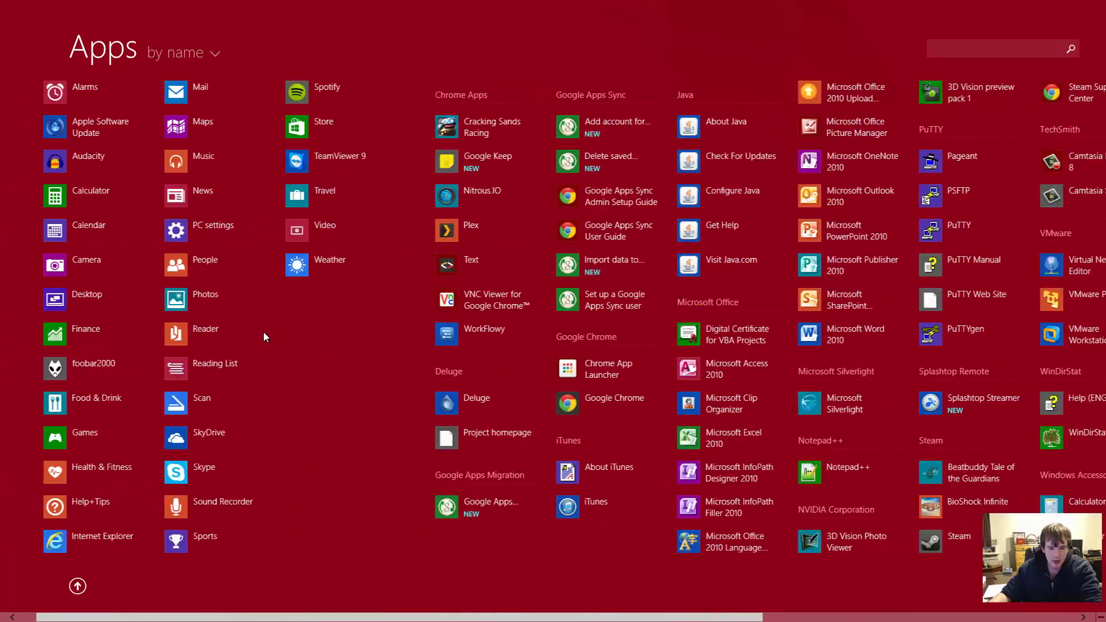
scroll(264, 334, "down", 3)
scroll(264, 334, "up", 3)
scroll(316, 192, "down", 5)
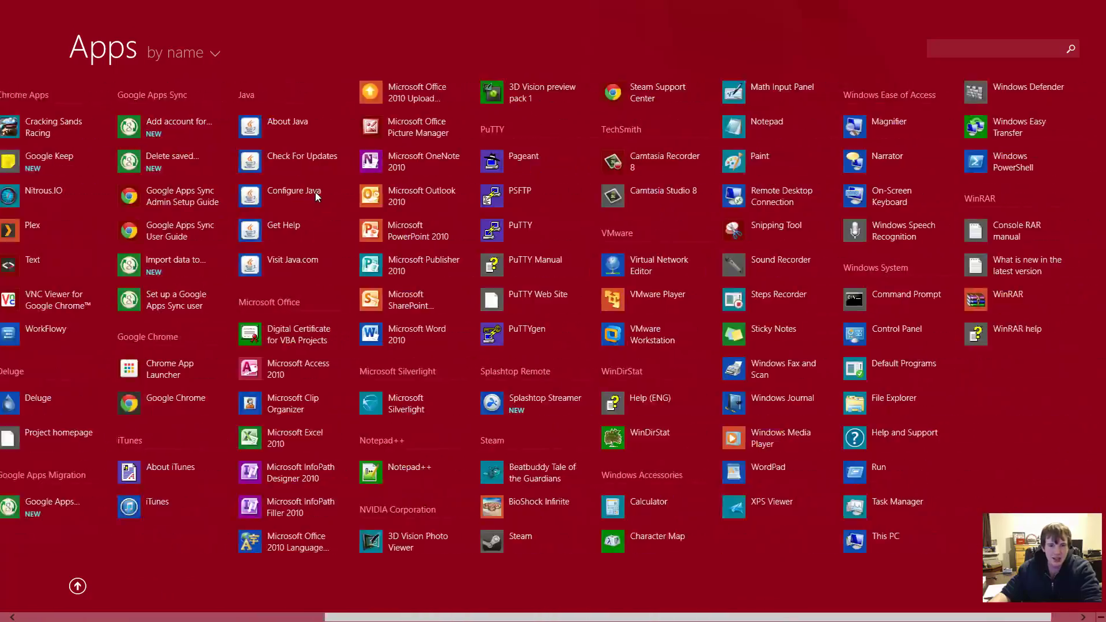
scroll(391, 226, "up", 3)
scroll(726, 172, "down", 4)
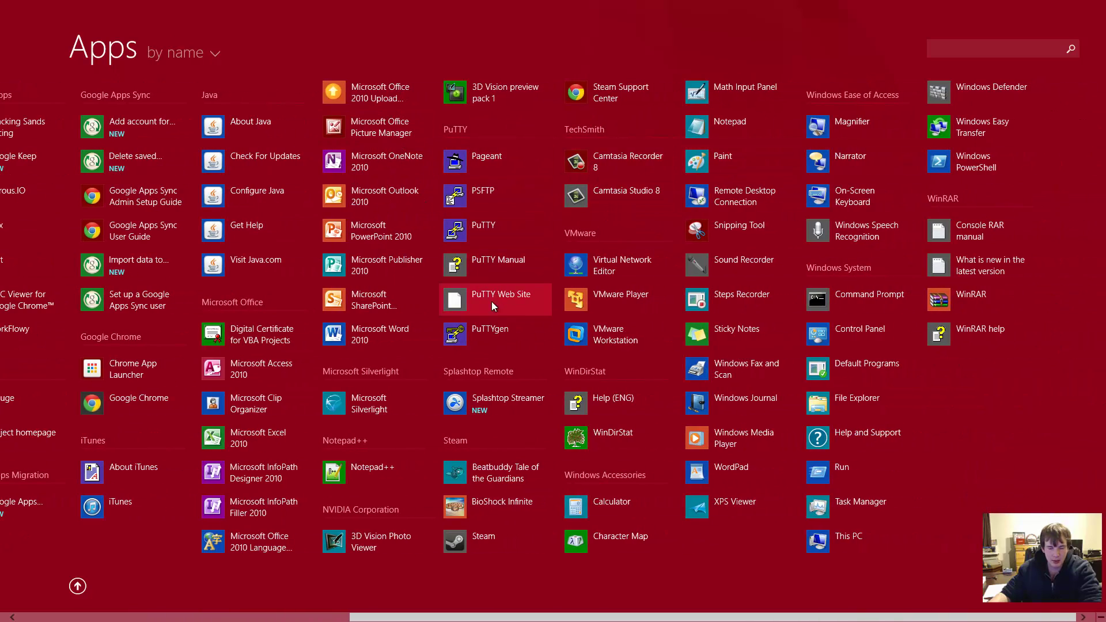
Step: Pin Microsoft OneNote 2010 to Start and view the Start screen
right_click(380, 159)
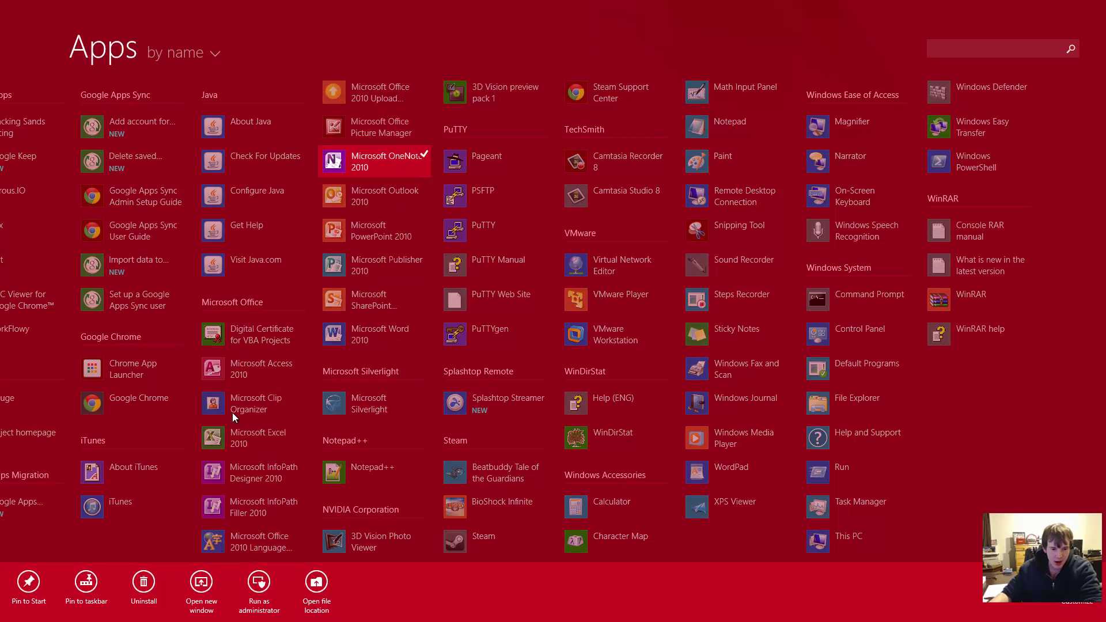
left_click(30, 584)
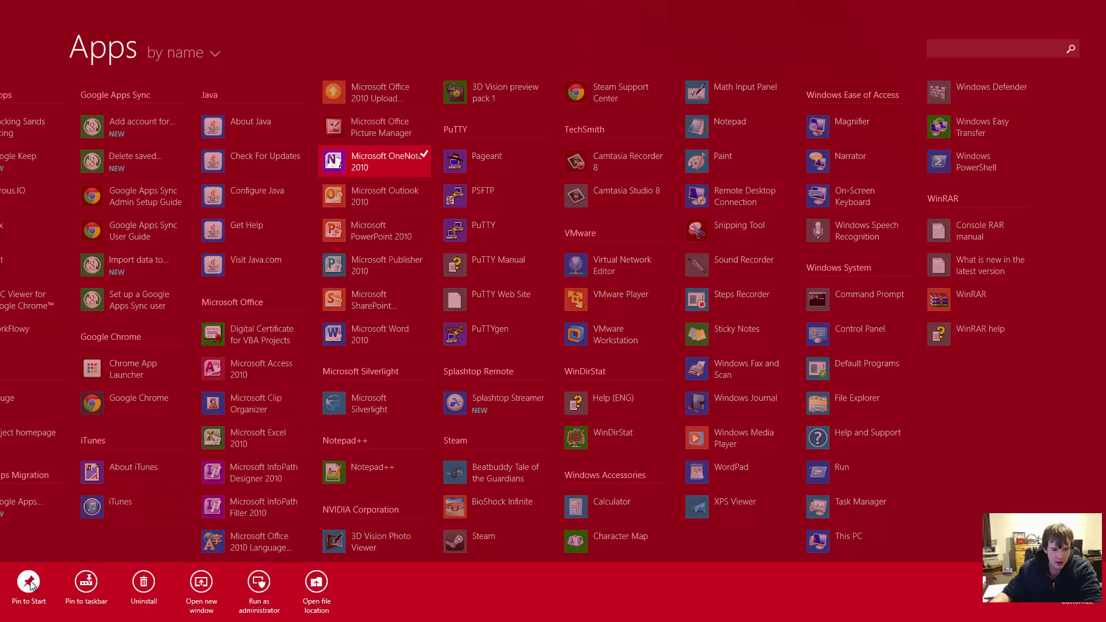
key("super")
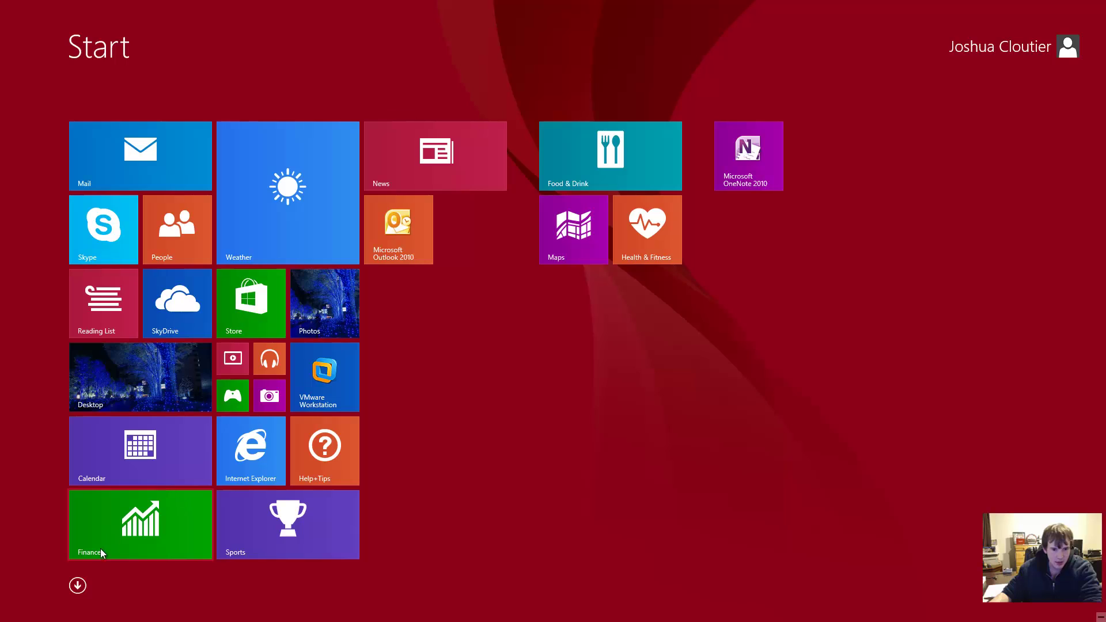
Step: Pin Microsoft OneNote 2010 to the taskbar and show the desktop
left_click(78, 585)
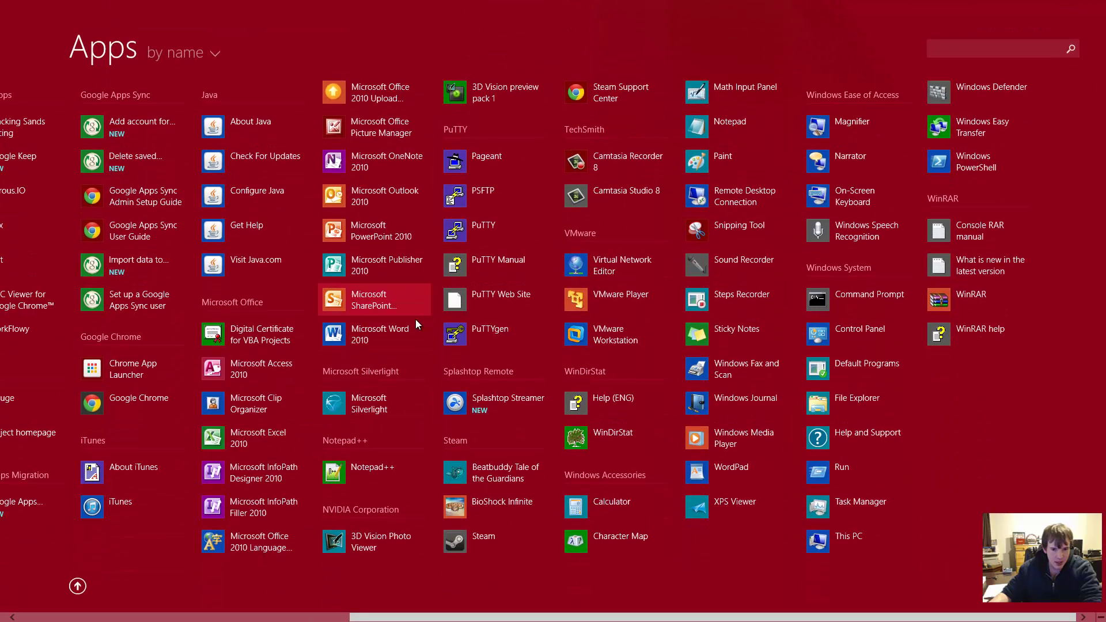
right_click(365, 155)
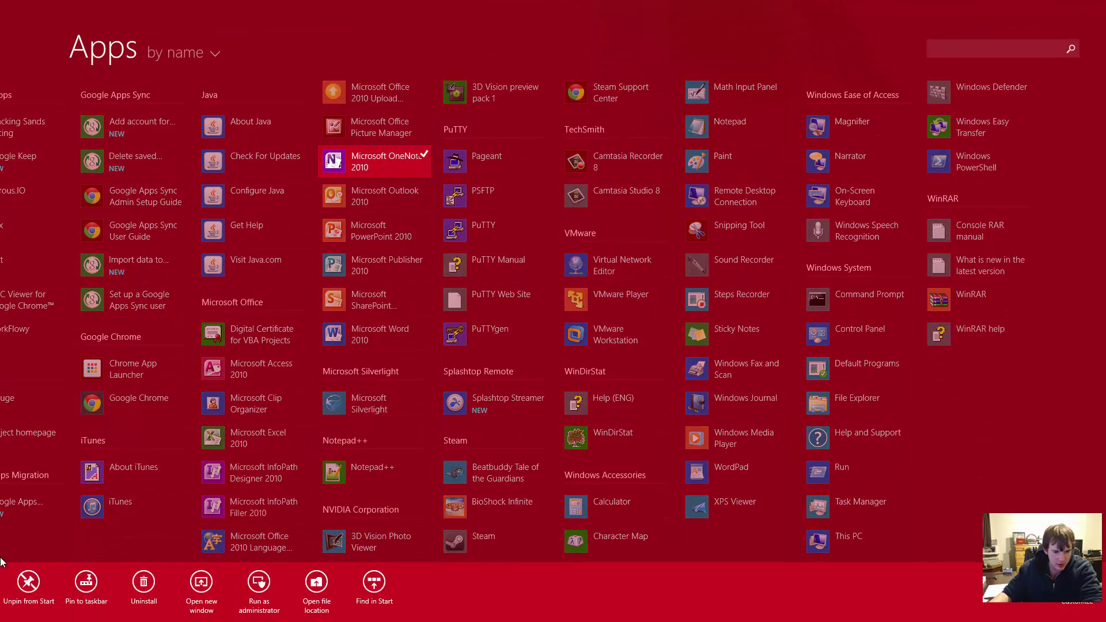
left_click(87, 583)
left_click(78, 585)
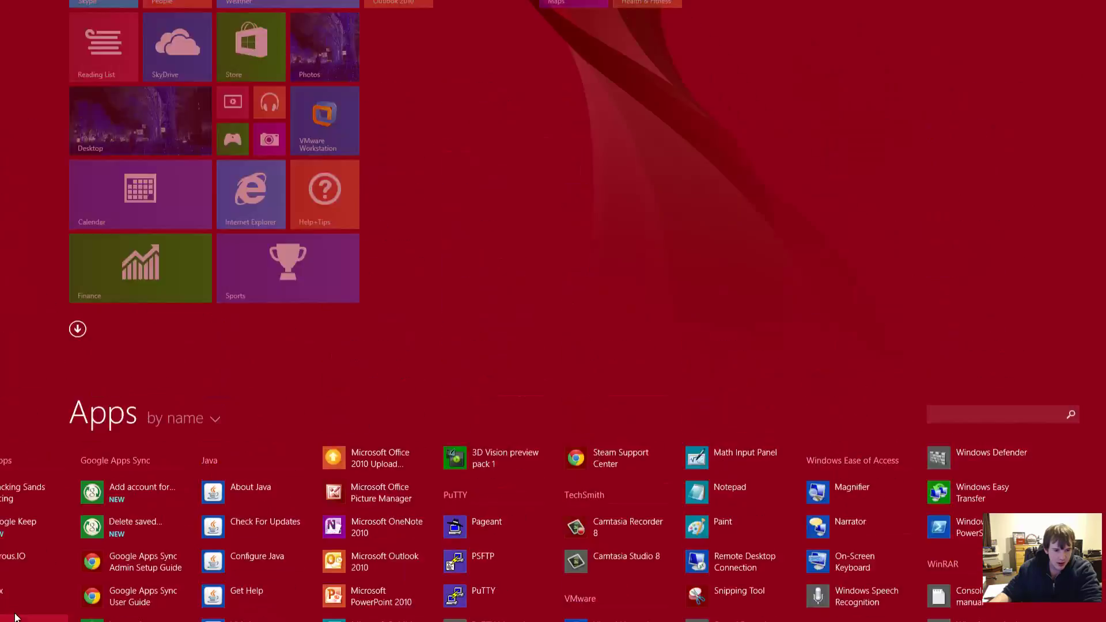
left_click(121, 378)
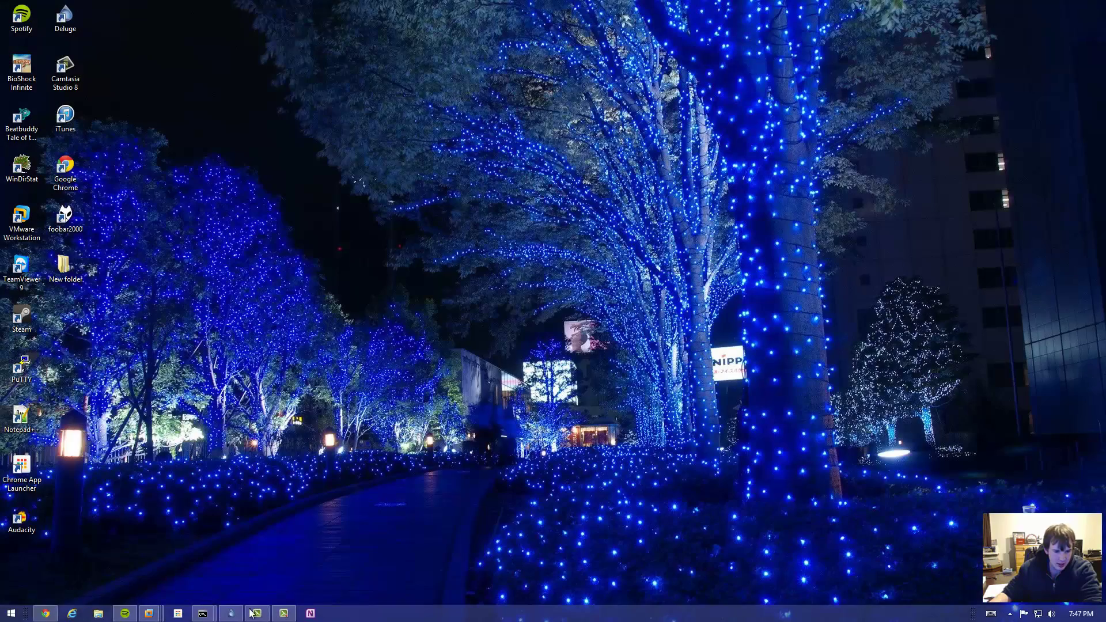
Step: Return to the Apps list and show the available commands for the Travel app
left_click(11, 613)
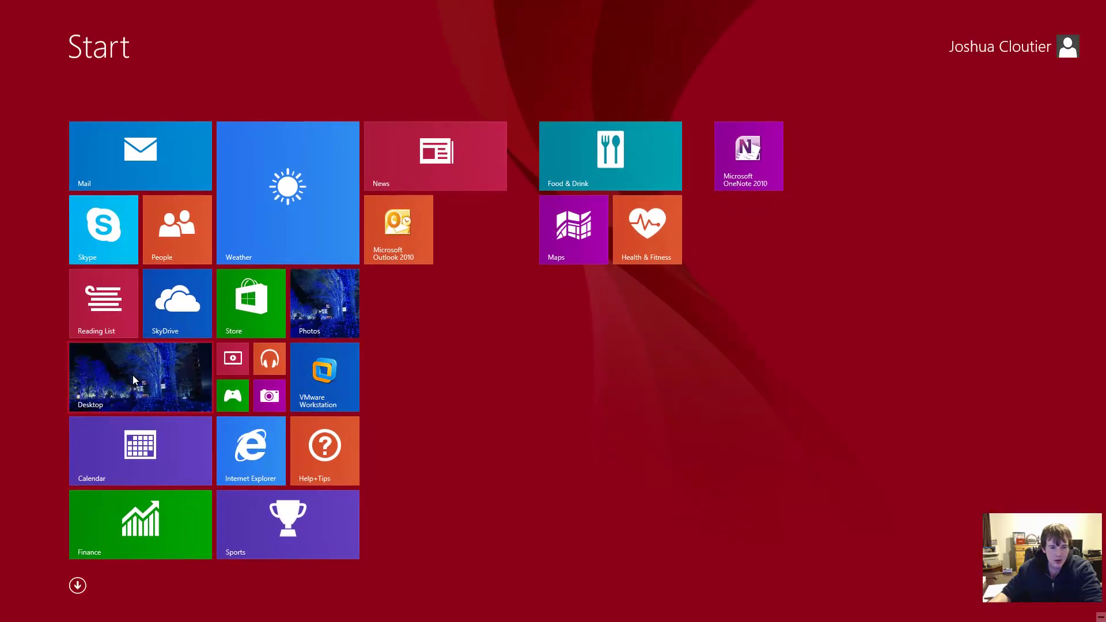
left_click(78, 585)
scroll(664, 160, "down", 5)
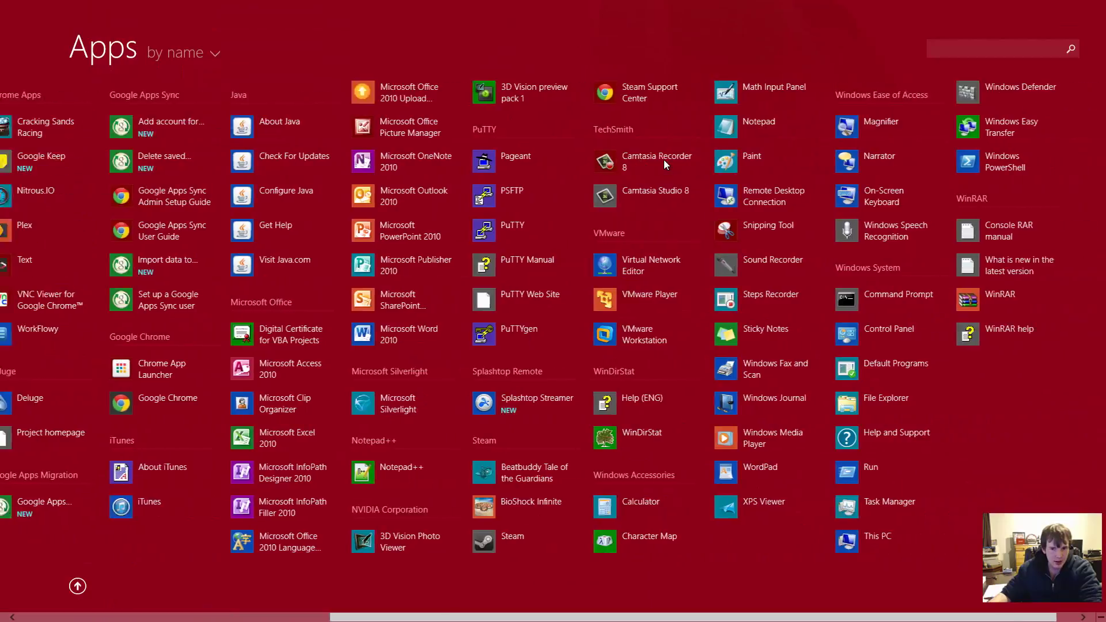
scroll(663, 160, "up", 5)
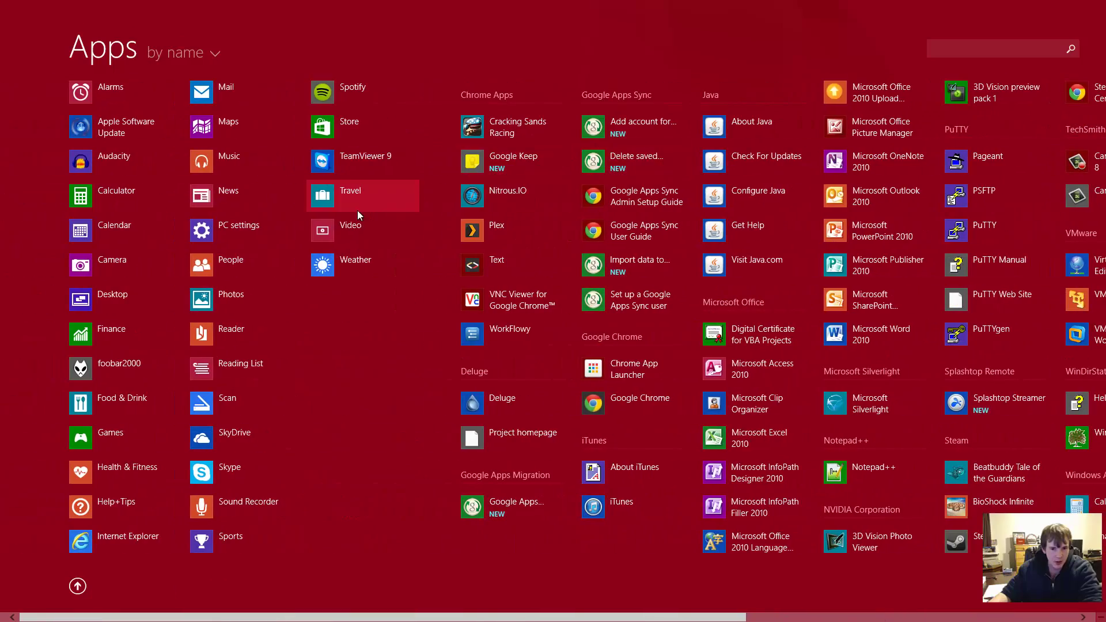
right_click(357, 202)
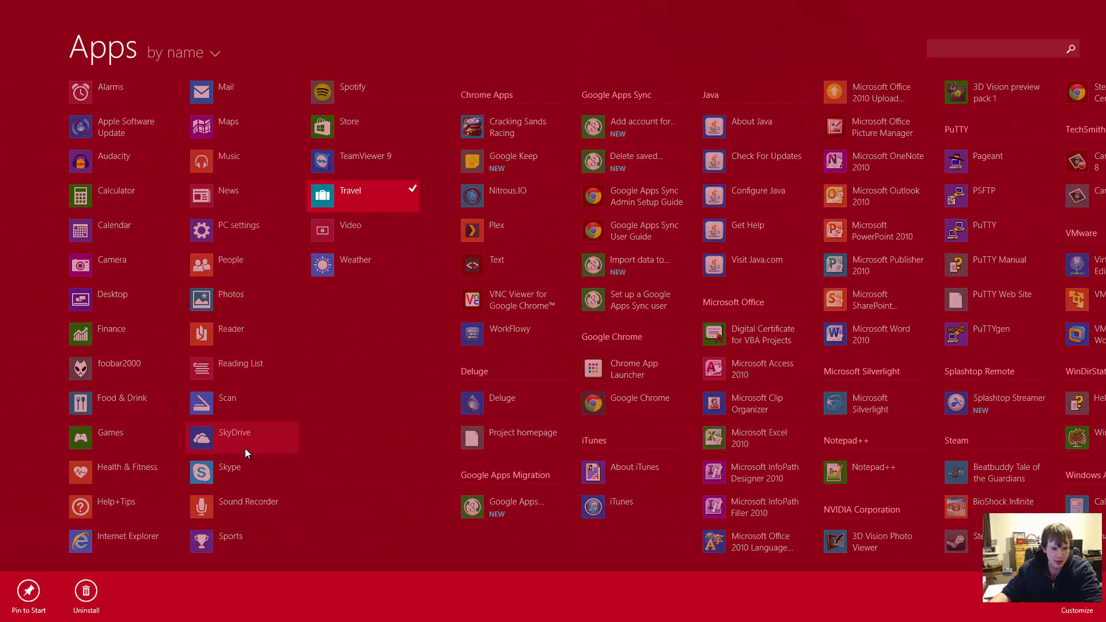
Step: Dismiss the Travel app's commands and return through the Start screen to the desktop
left_click(321, 407)
scroll(177, 229, "up", 1)
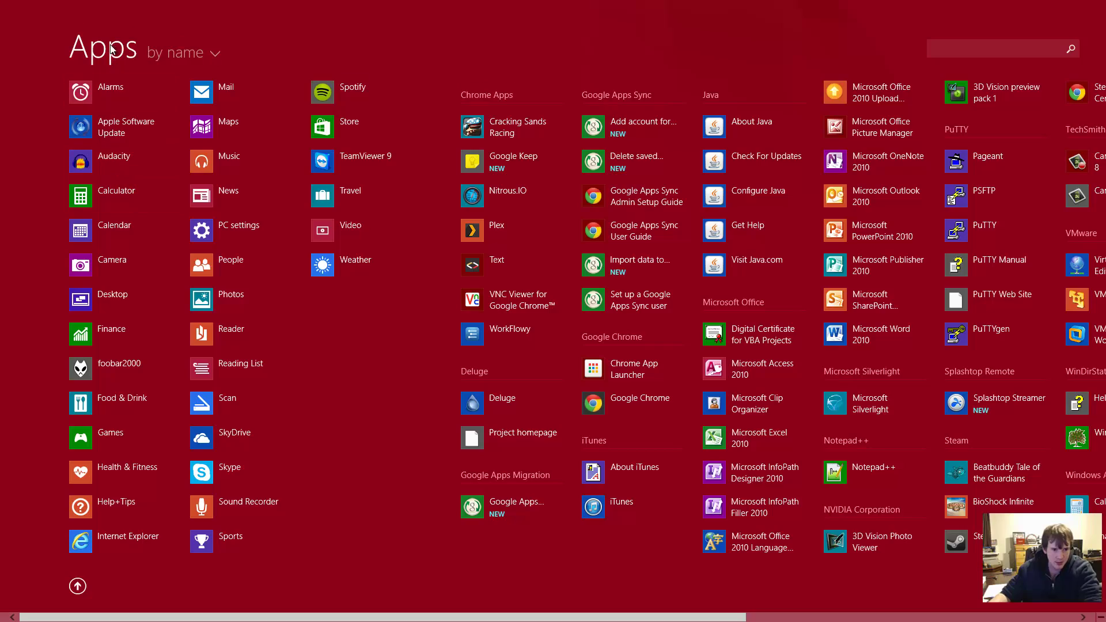
left_click(6, 612)
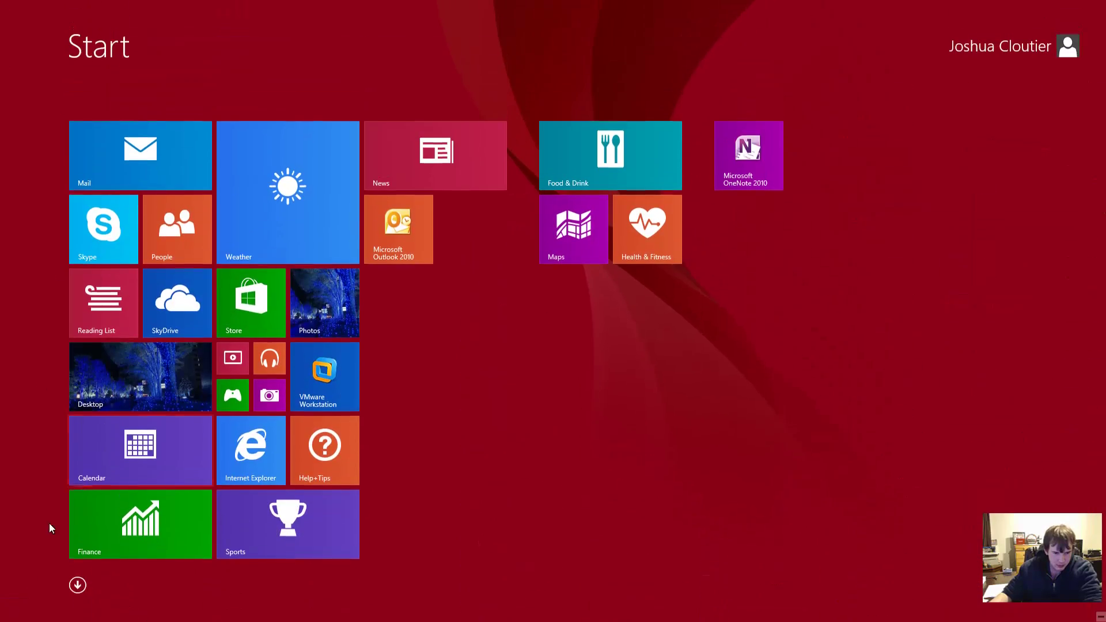
left_click(126, 381)
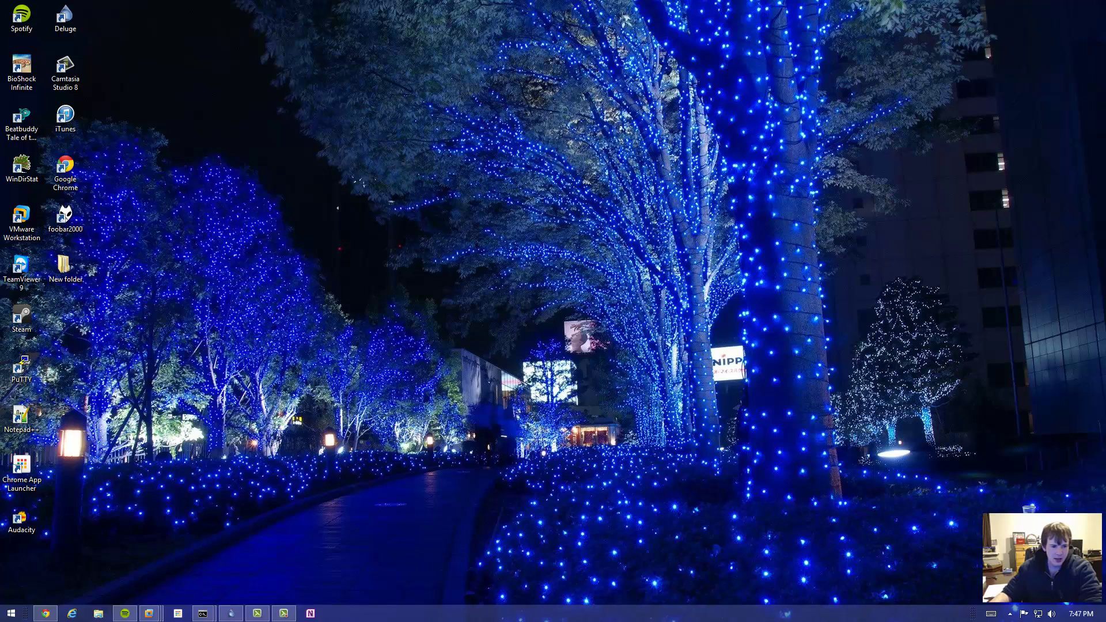
Step: Search from the Start screen for "explorer", open File Explorer from the results, and close its window
left_click(11, 613)
type("explorer")
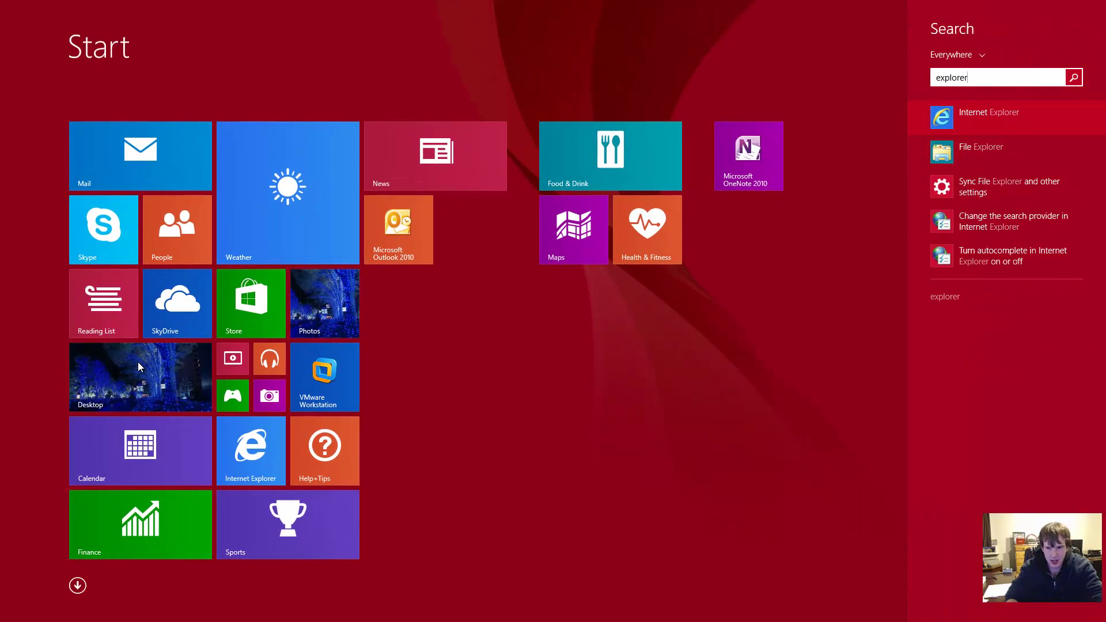
key("Down")
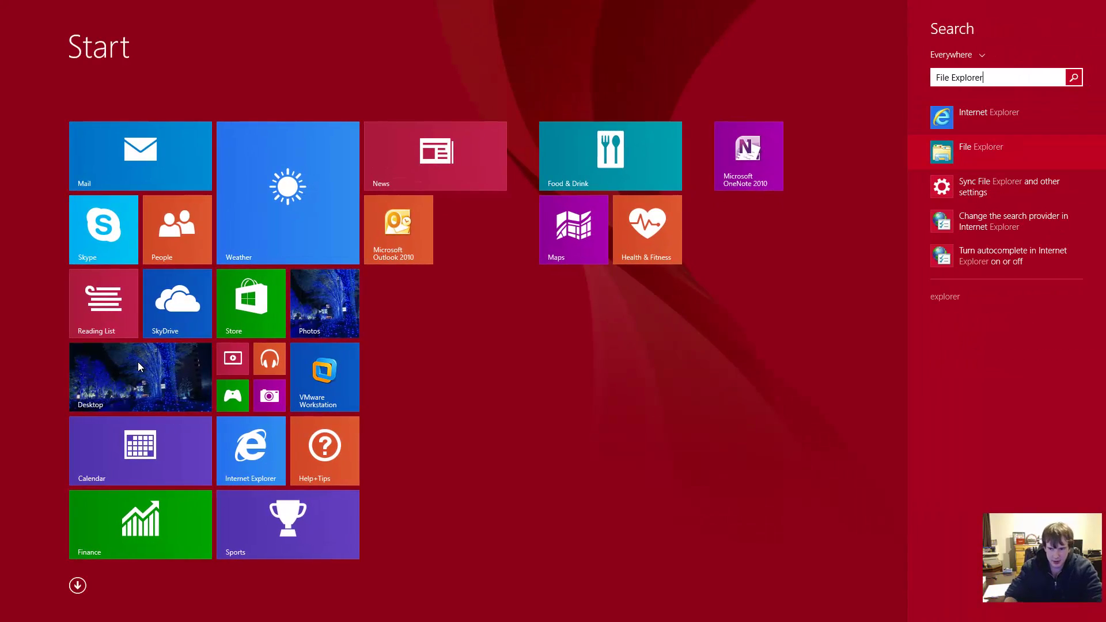
key("Return")
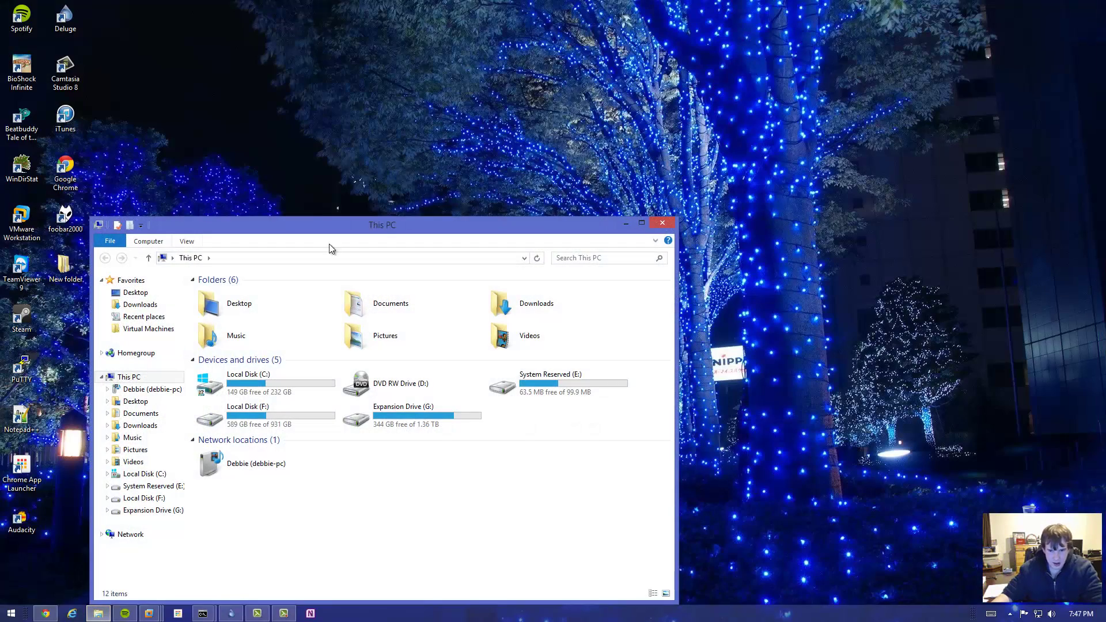
left_click(662, 223)
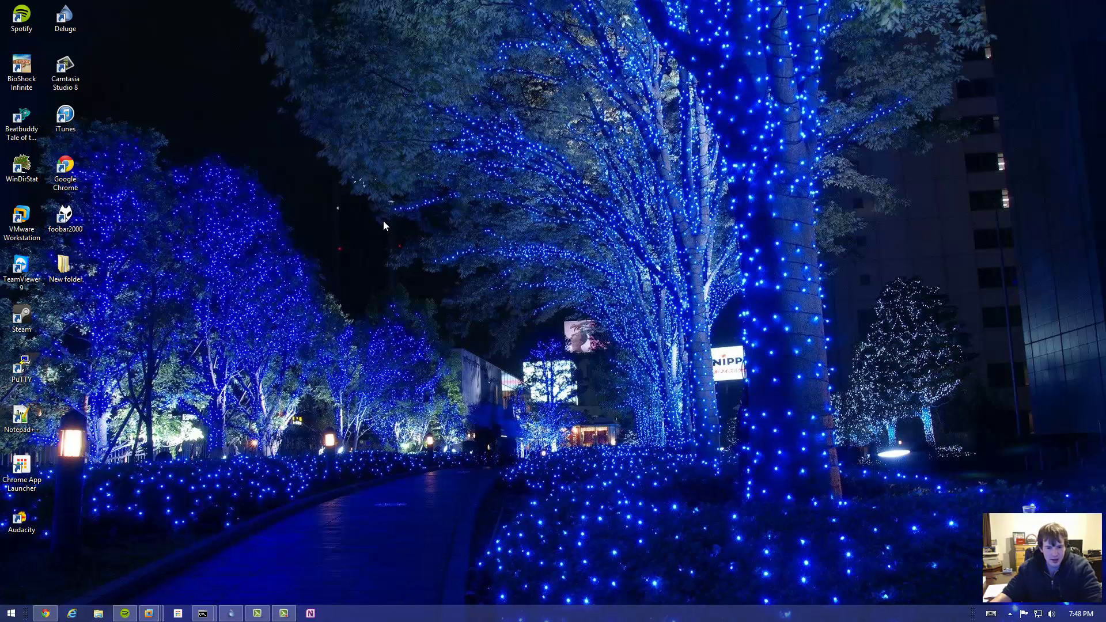
Step: Open This PC directly from the desktop, move its window higher up, and close it
key("super+e")
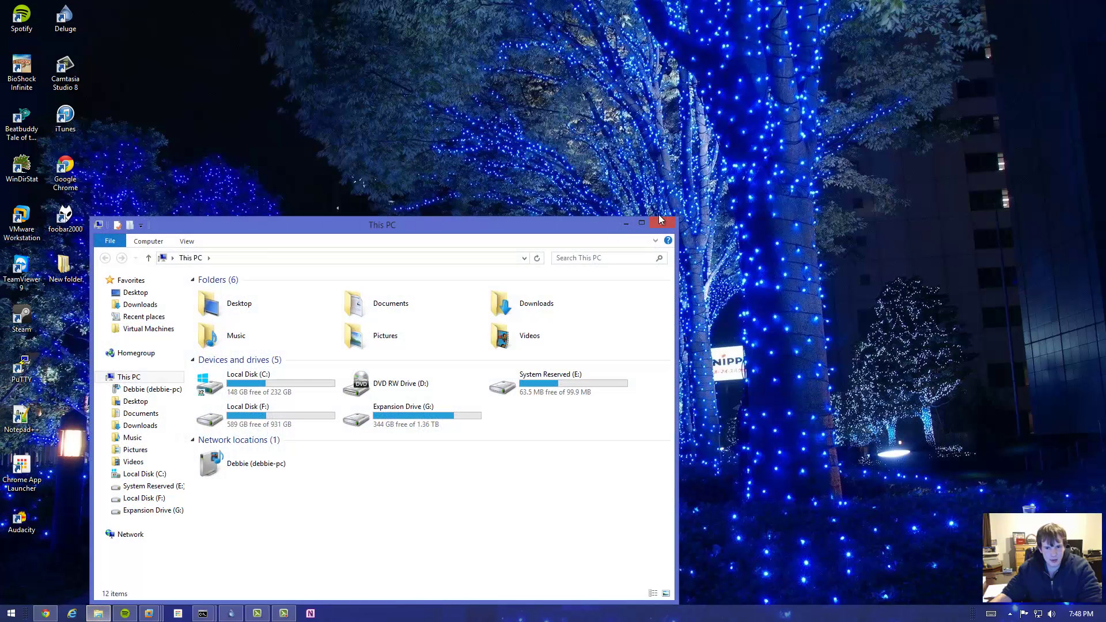
left_click_drag(382, 226, 462, 98)
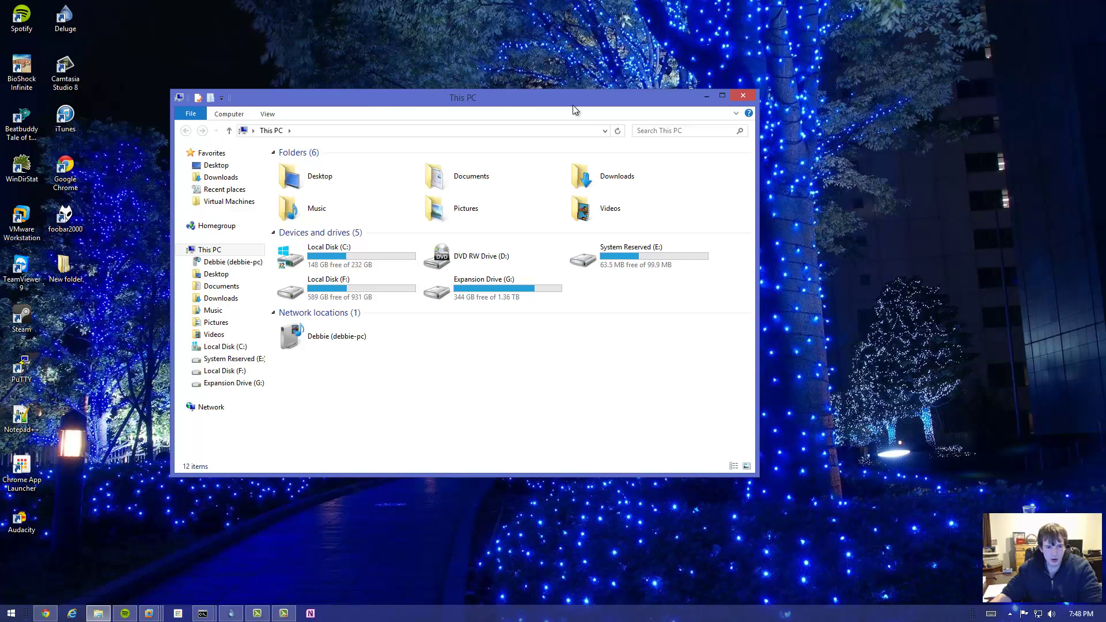
left_click(743, 95)
Step: Reopen This PC, shift its window sideways, and minimize it
key("super+e")
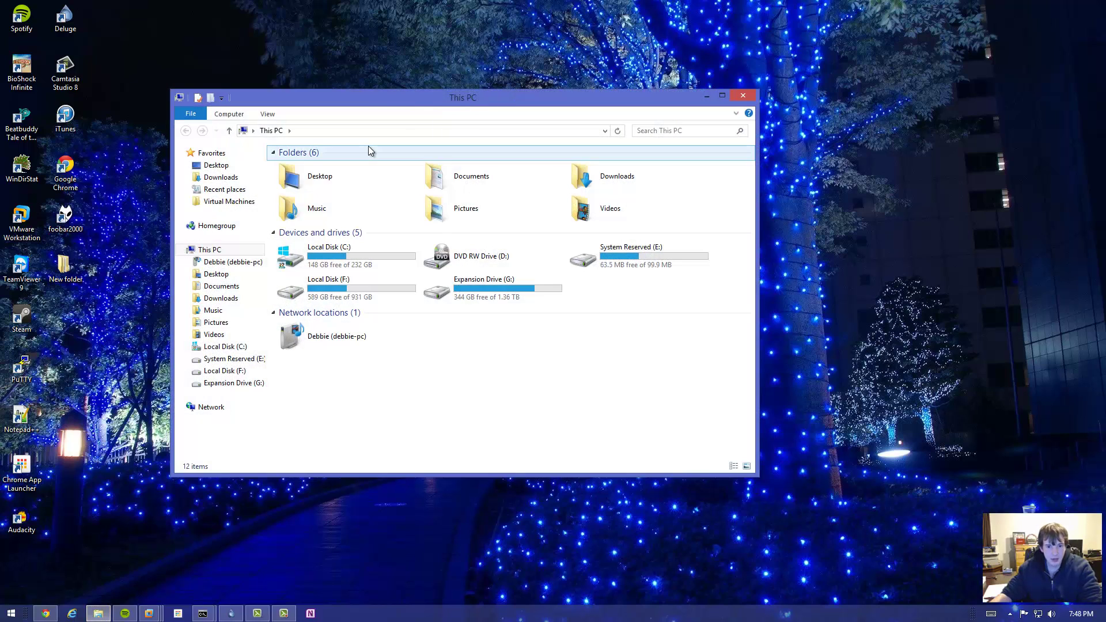
left_click_drag(471, 90, 581, 90)
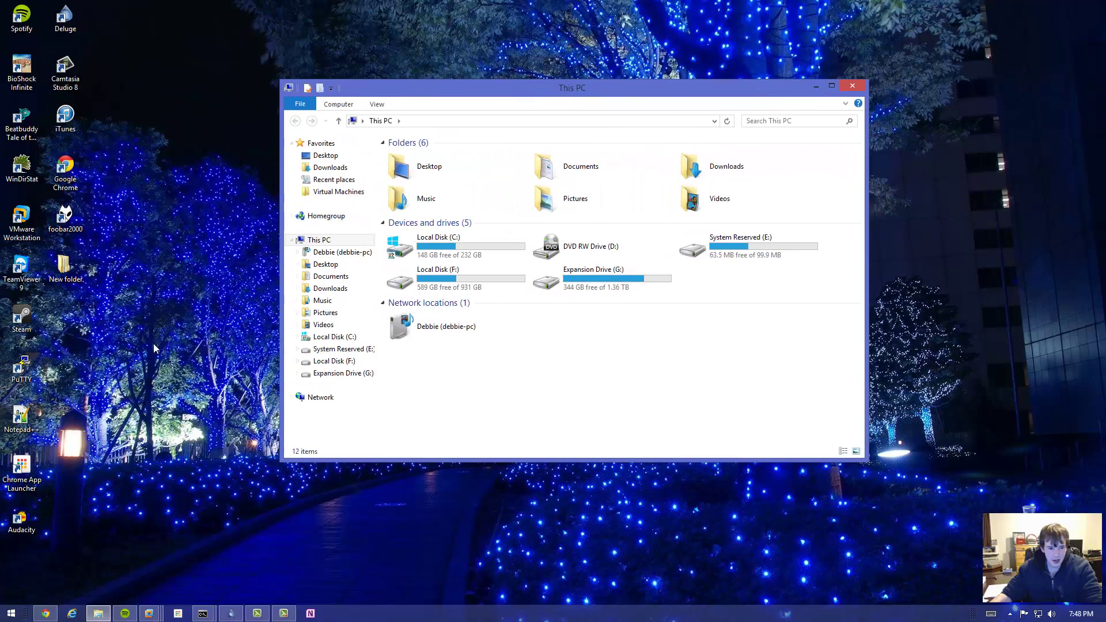
left_click(99, 613)
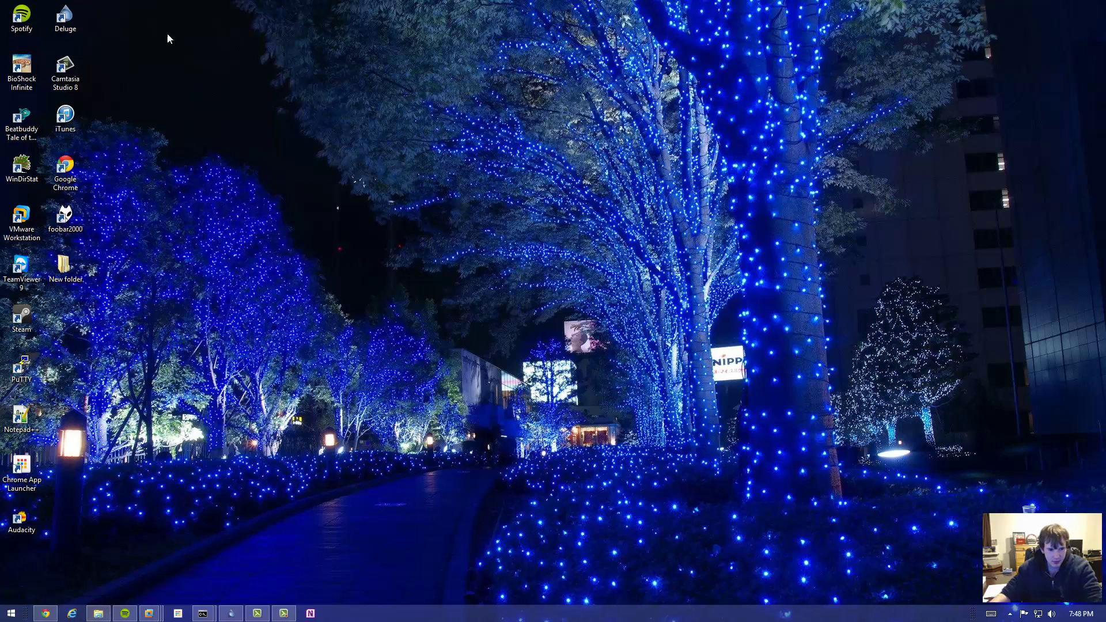
Step: Launch the Weather app from the Start screen, switch back to the This PC window, and close that window
left_click(12, 614)
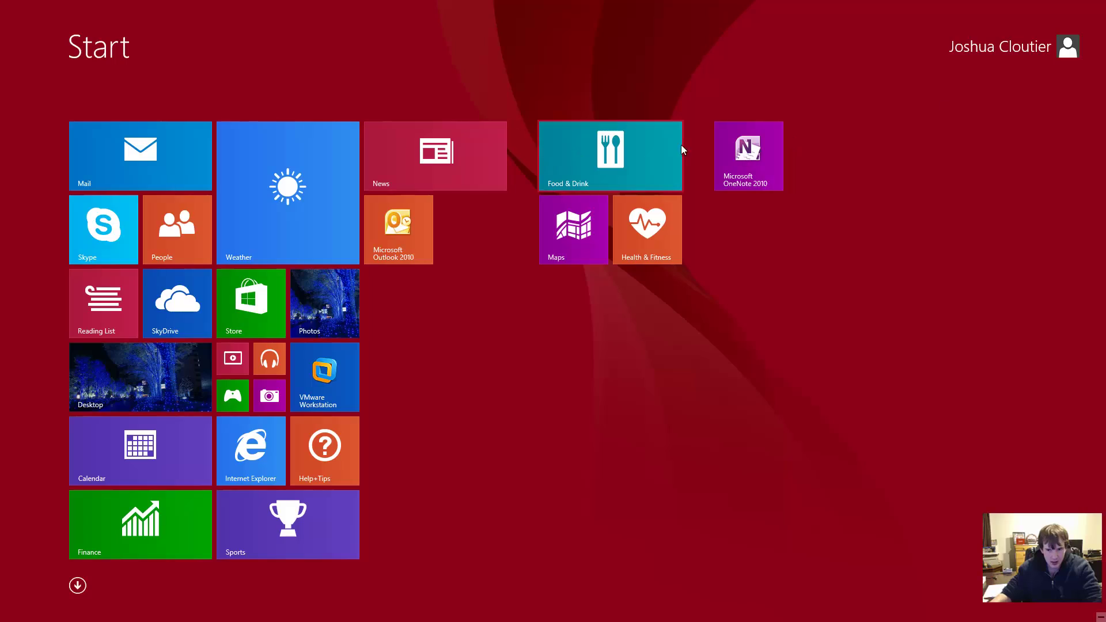
left_click(303, 203)
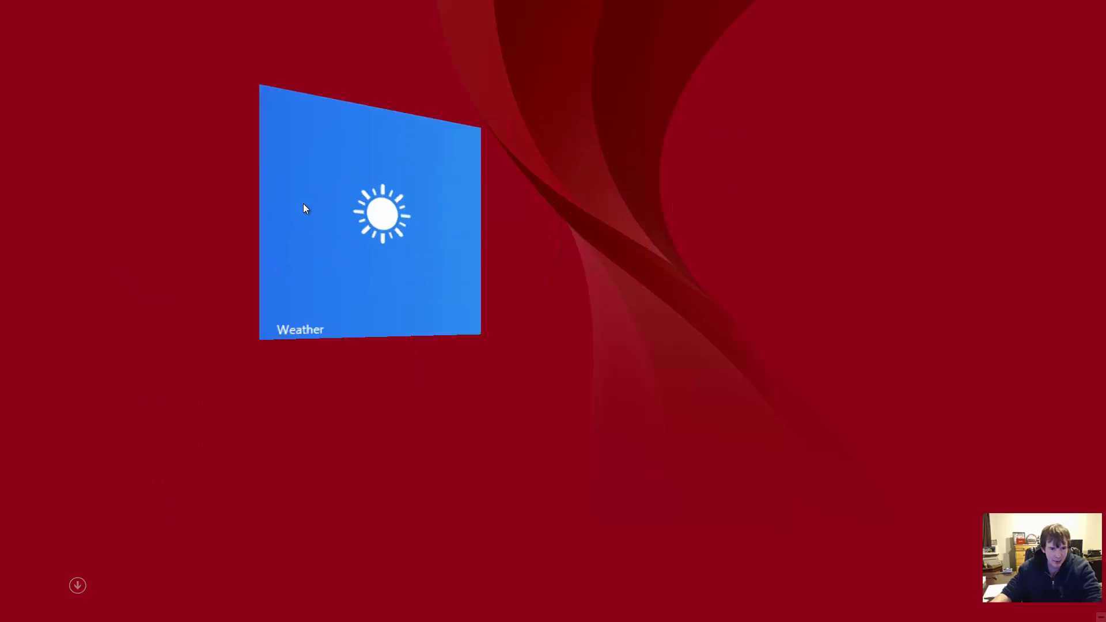
key("alt+Tab")
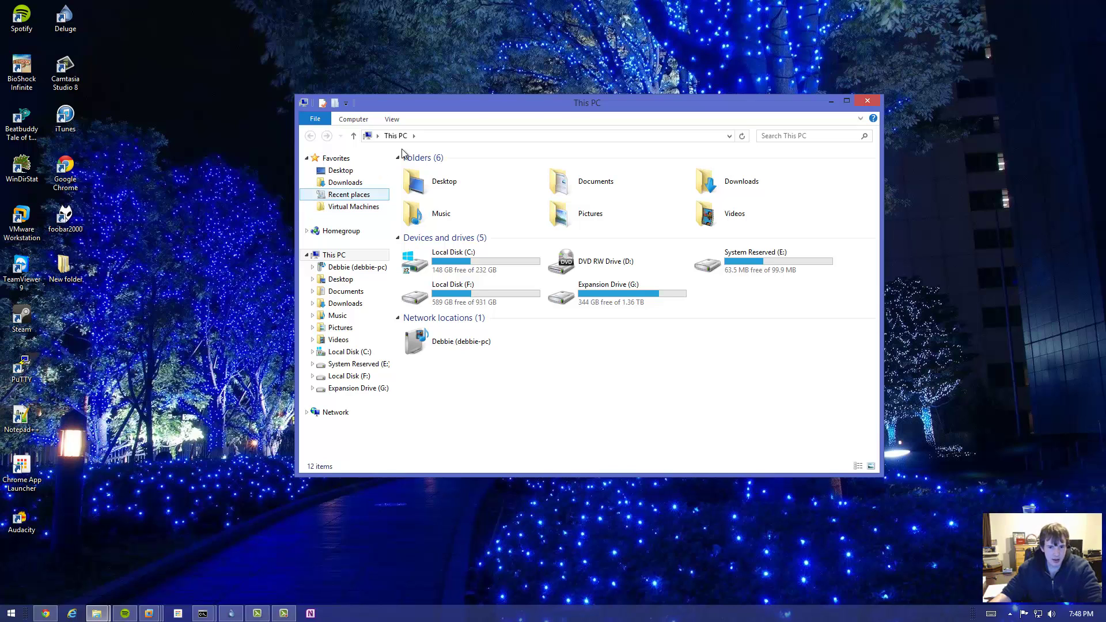
left_click_drag(488, 111, 441, 117)
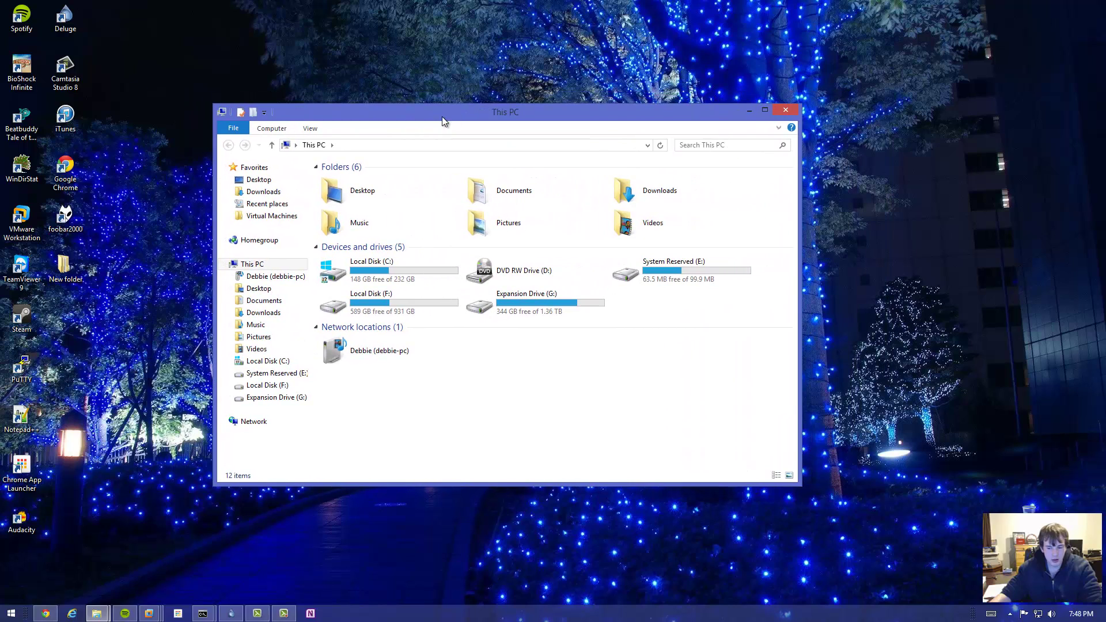
left_click(784, 110)
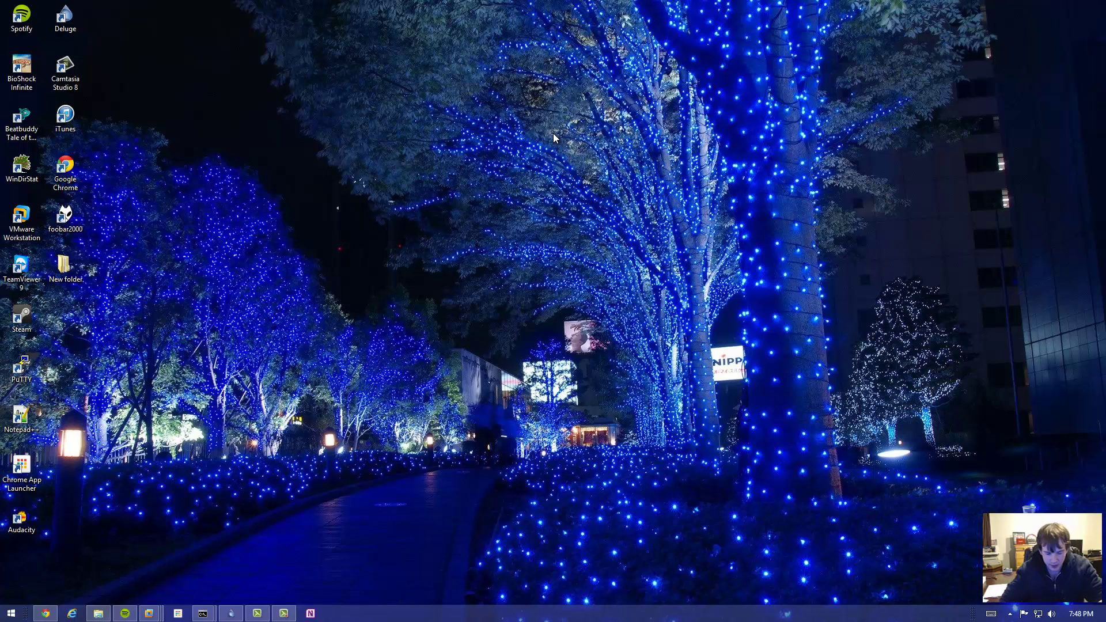
Step: Open the System information window, visit Control Panel Home and the Start screen, and return to close the System window
key("super+Pause")
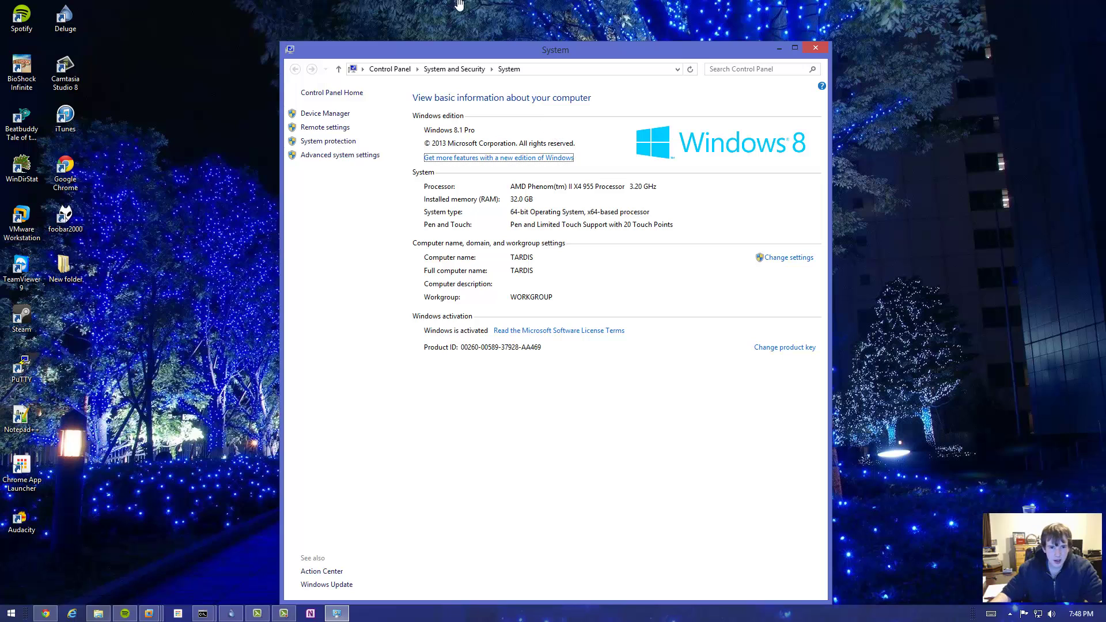
left_click(316, 93)
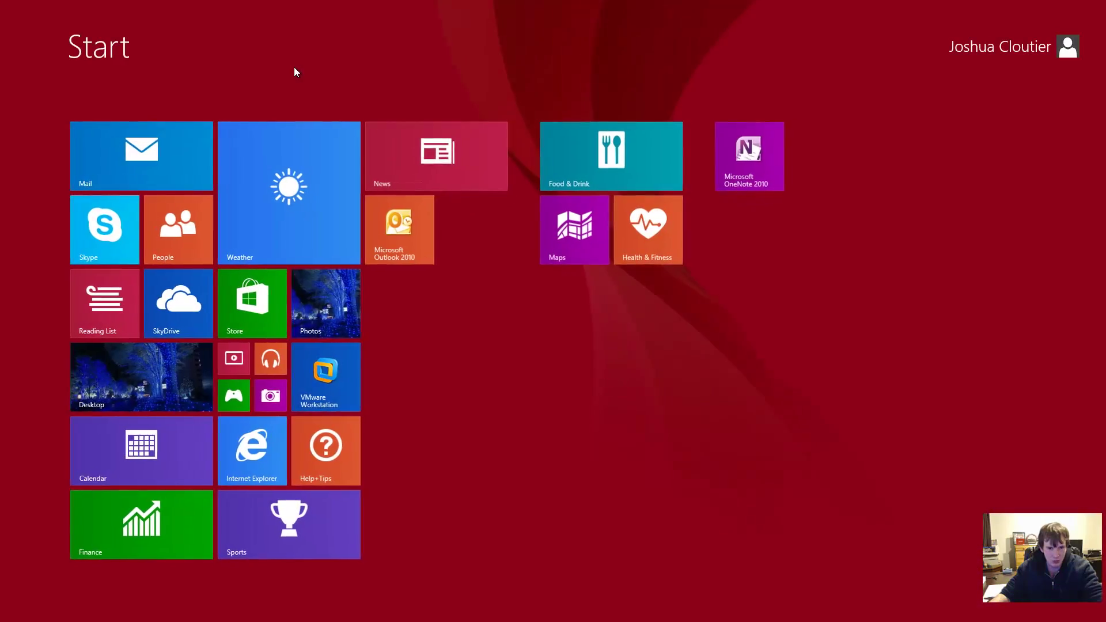
key("super")
left_click(296, 71)
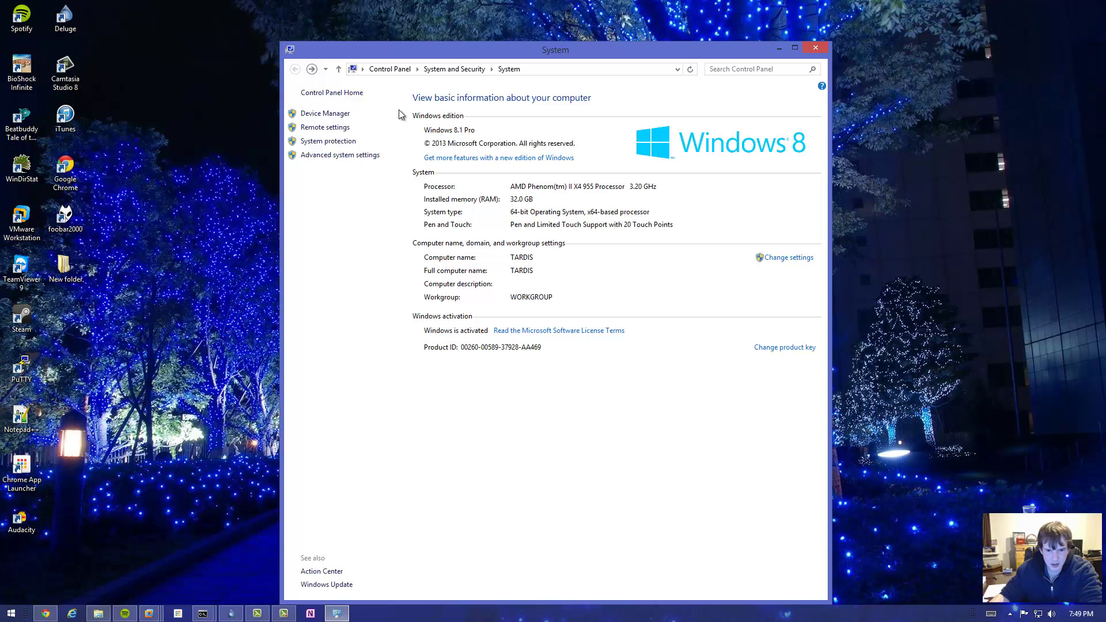
left_click_drag(455, 53, 460, 64)
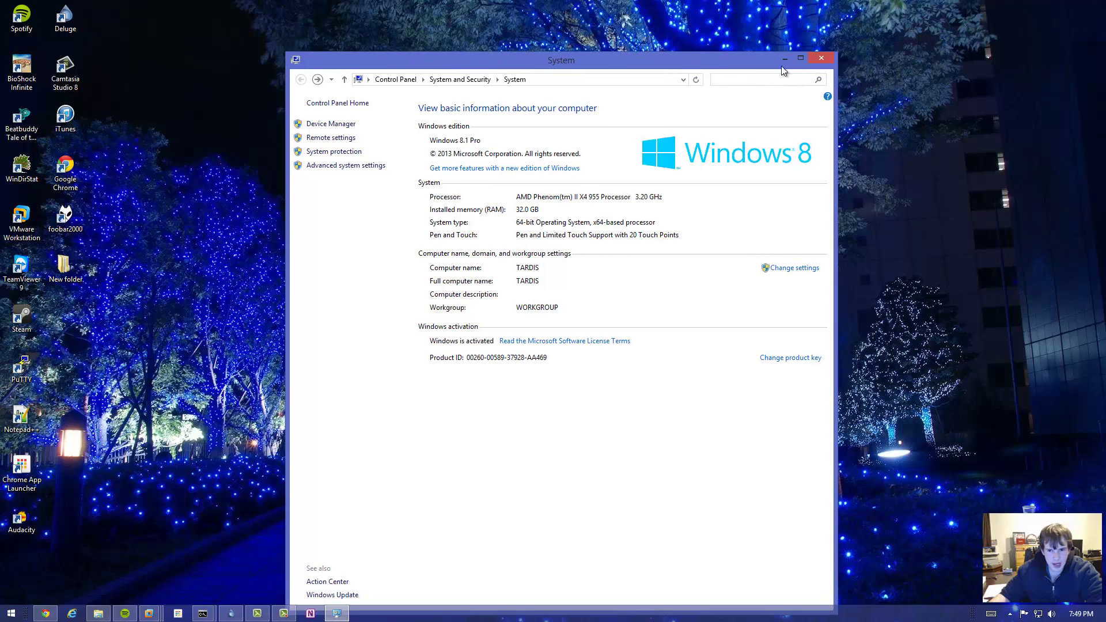
left_click(815, 61)
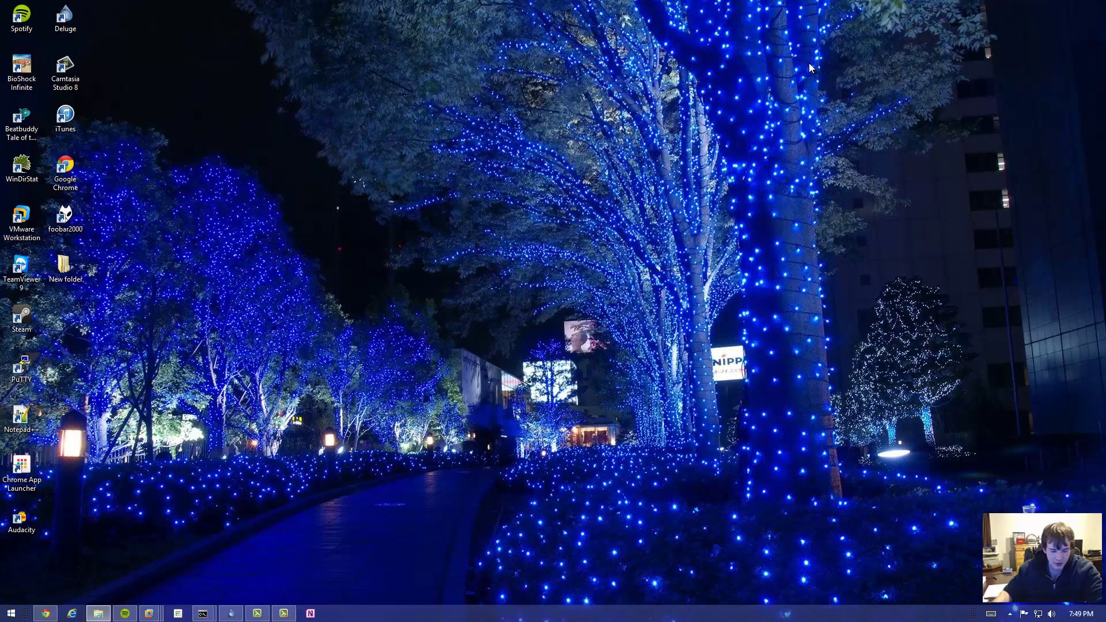
Step: Reopen the System window, view the Control Panel category page, and go back to the system information
key("super+Pause")
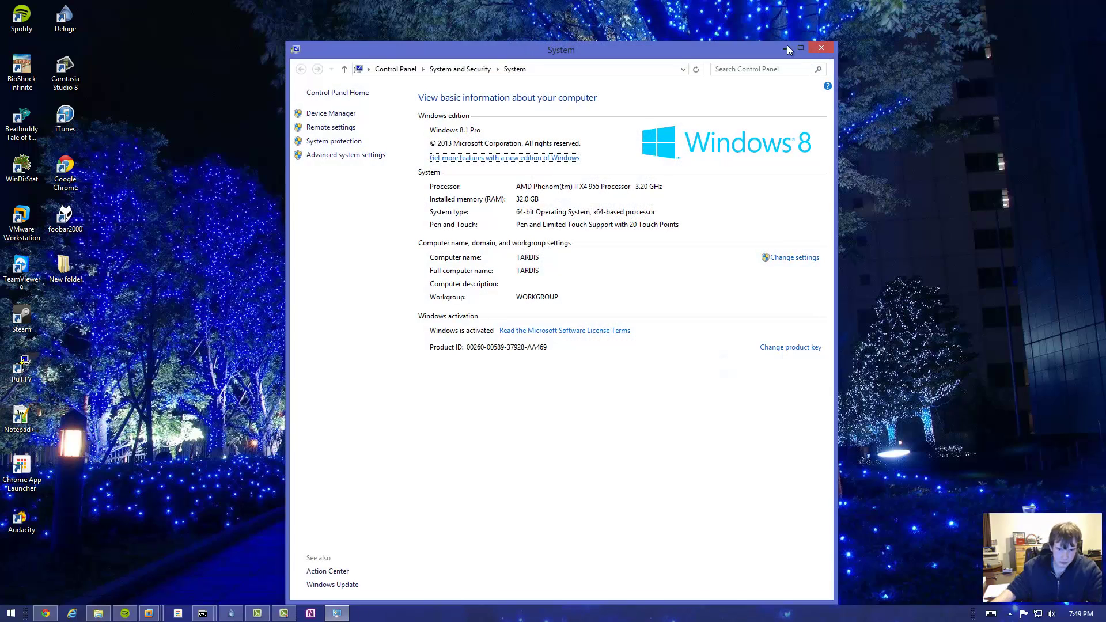
left_click(342, 94)
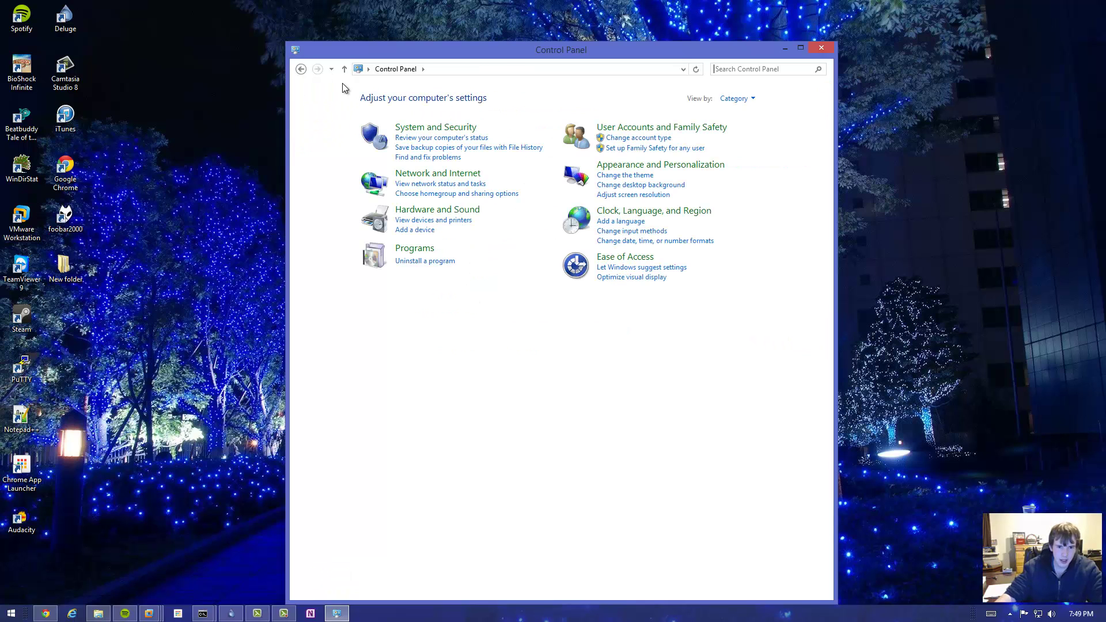
left_click(305, 71)
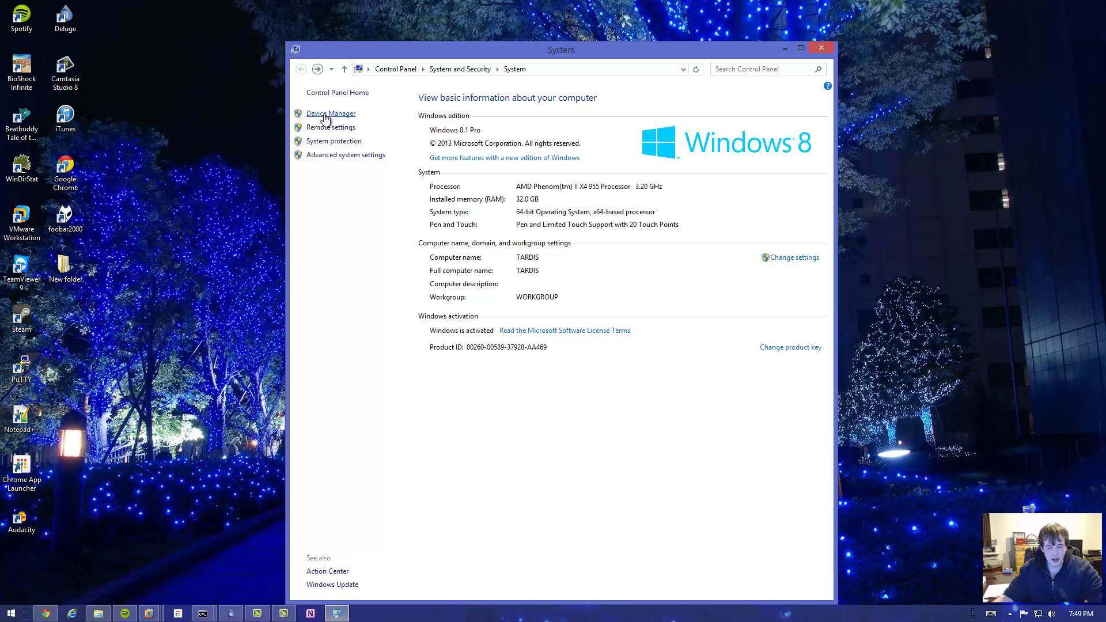
Step: View the advanced system settings and reposition the System window
left_click(367, 156)
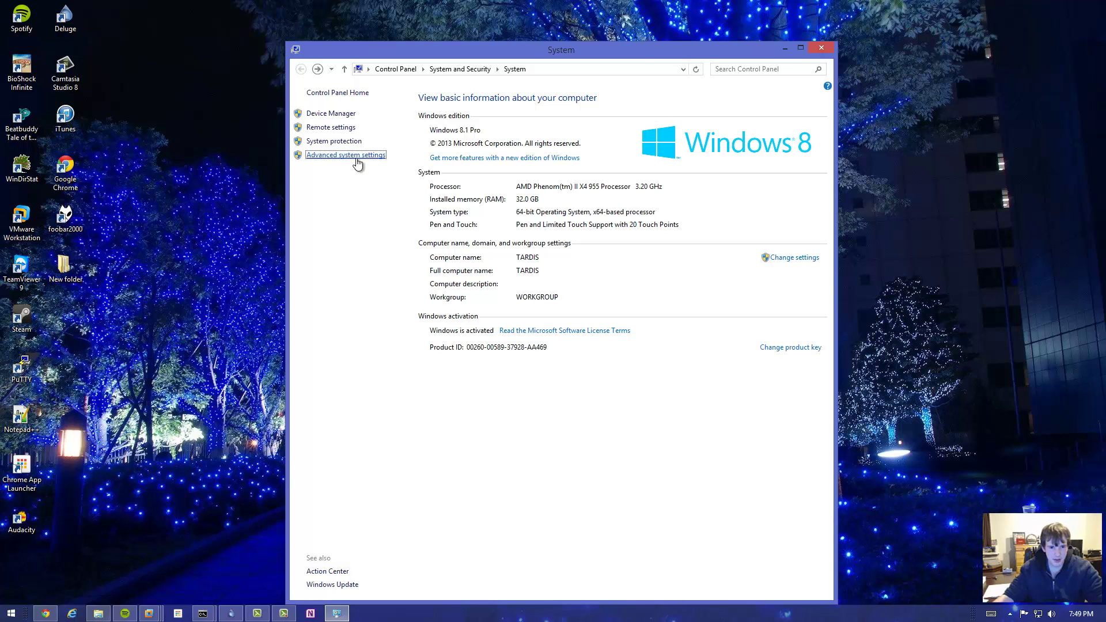
left_click(299, 68)
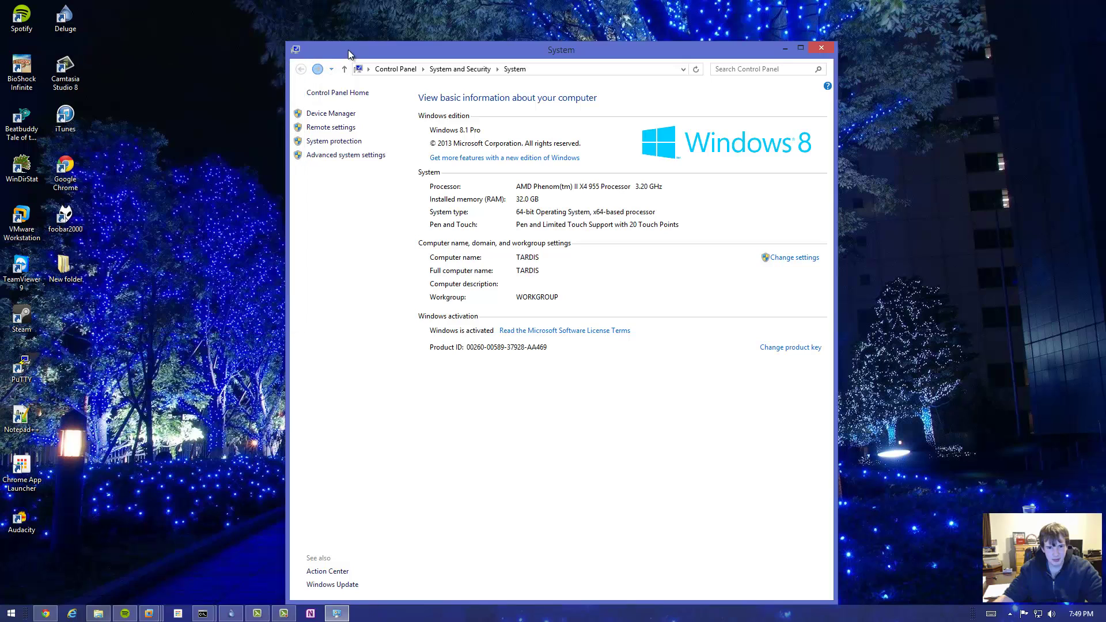
left_click_drag(348, 50, 323, 65)
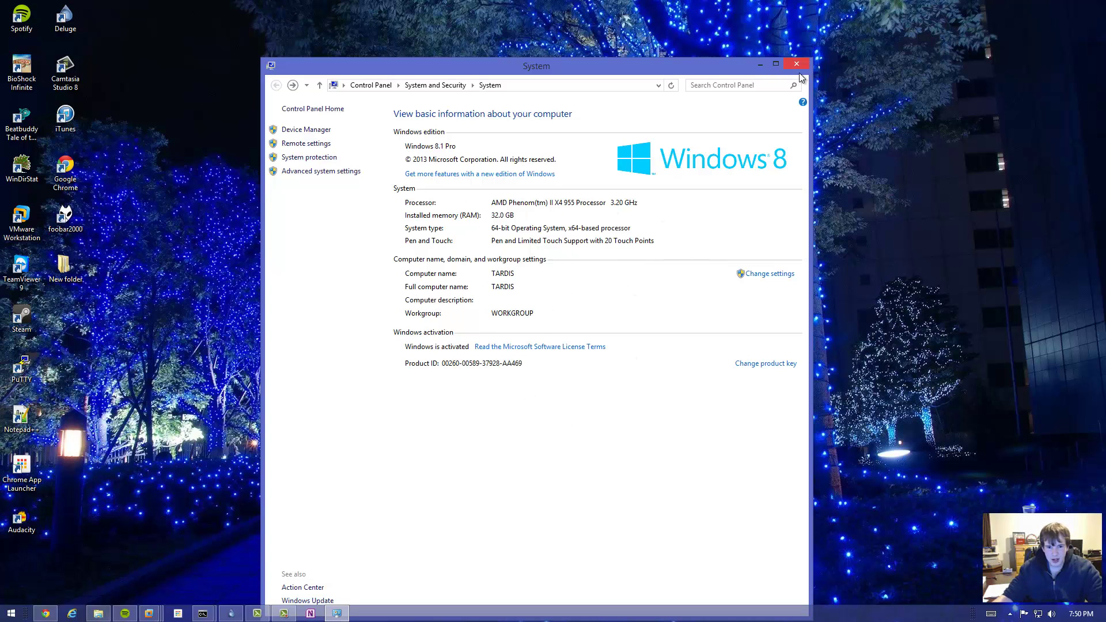
Step: Open the computer name settings in System Properties twice, cancelling without changes each time, and close the System window
left_click(754, 274)
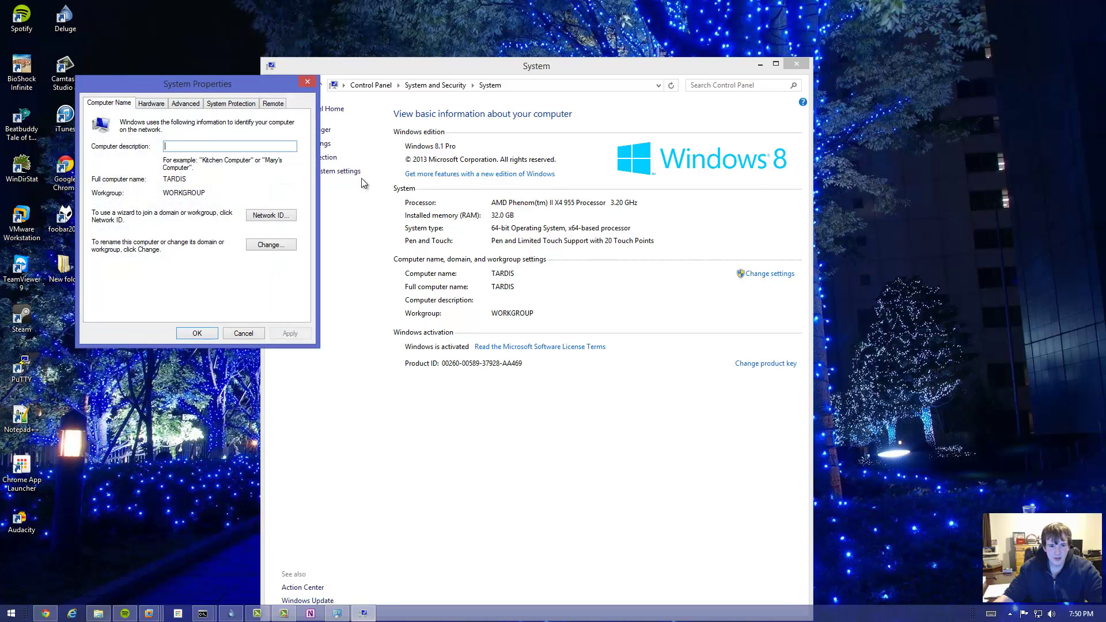
left_click(241, 333)
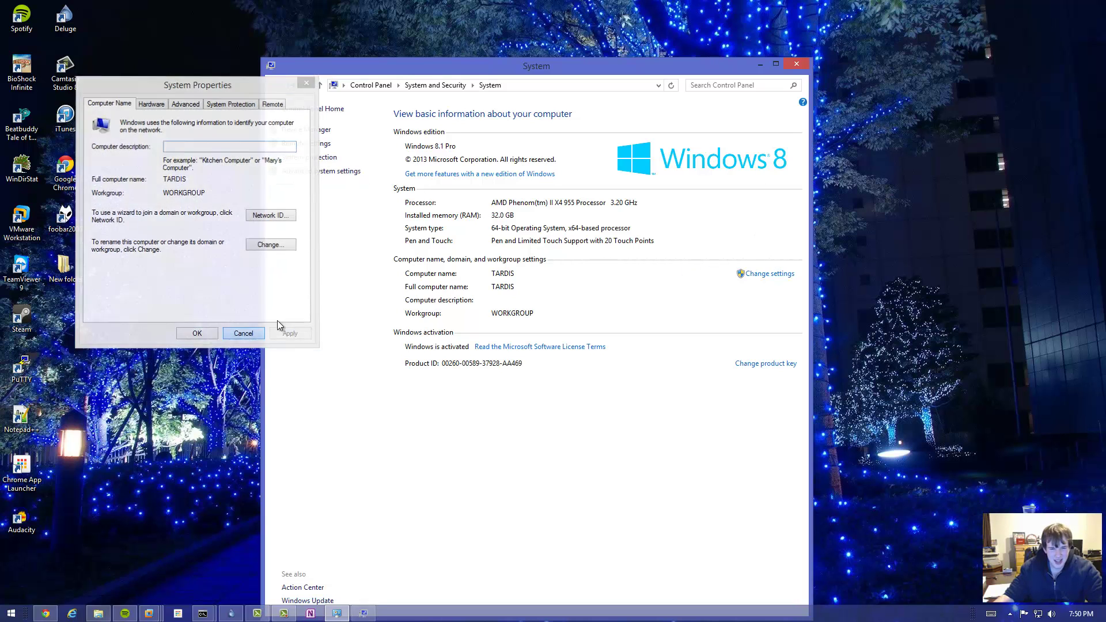
left_click(763, 275)
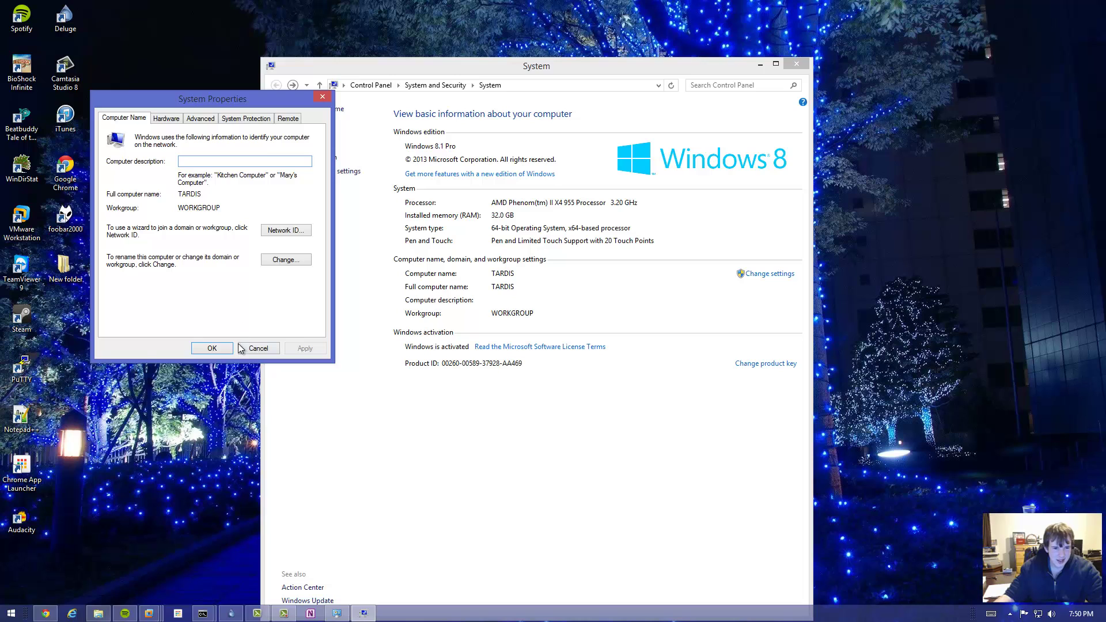
left_click(242, 347)
left_click_drag(517, 69, 471, 45)
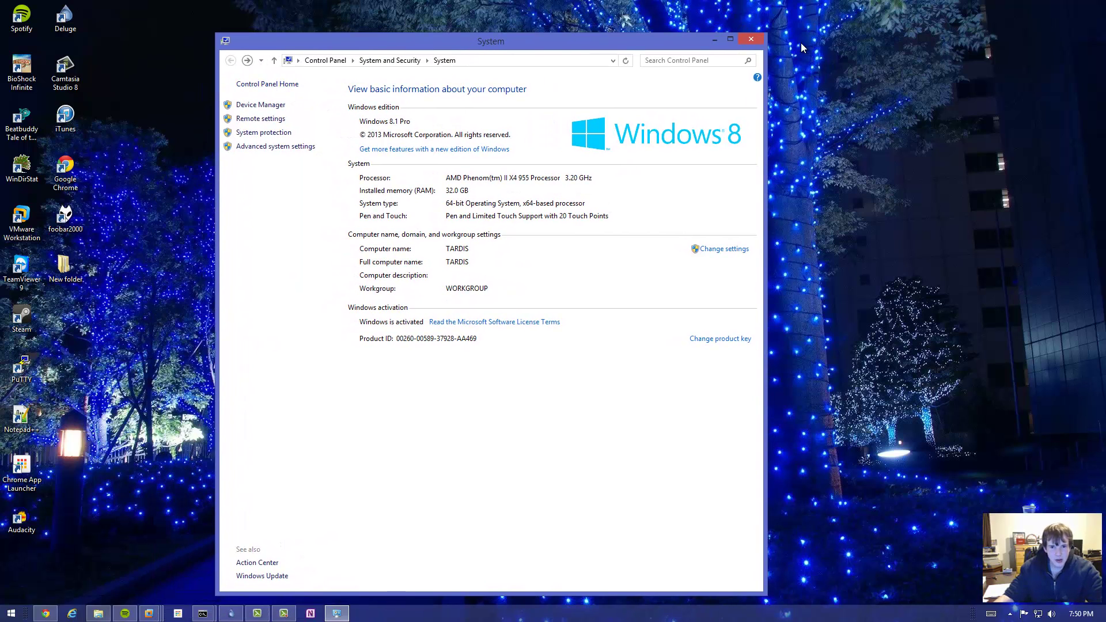
left_click(752, 40)
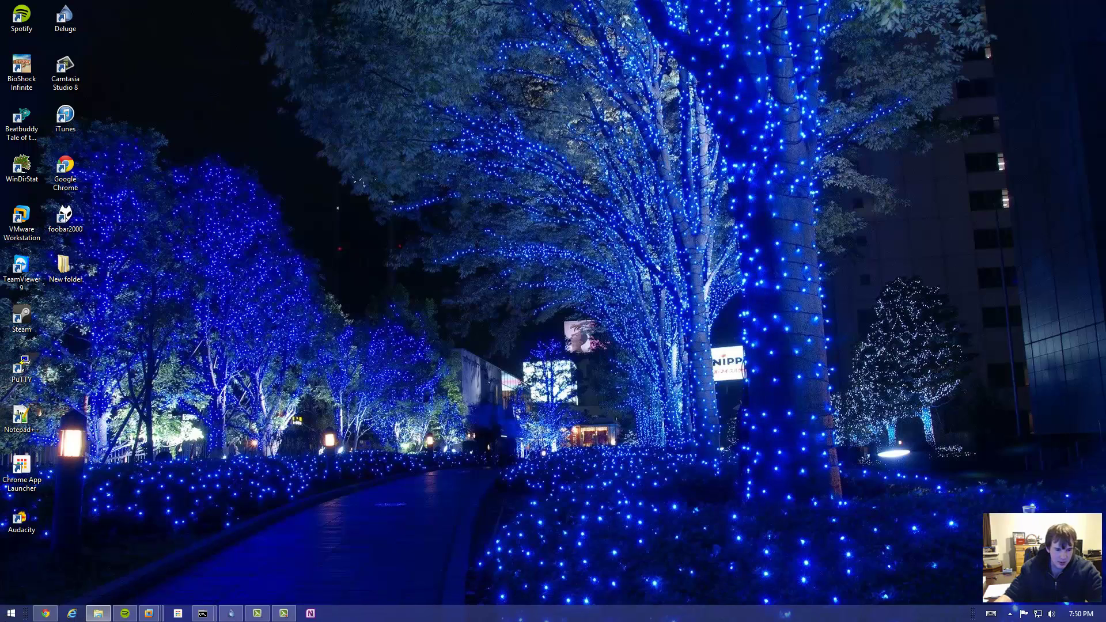
Step: Open the System window from the Start button's context commands and close it again
right_click(11, 613)
left_click(50, 439)
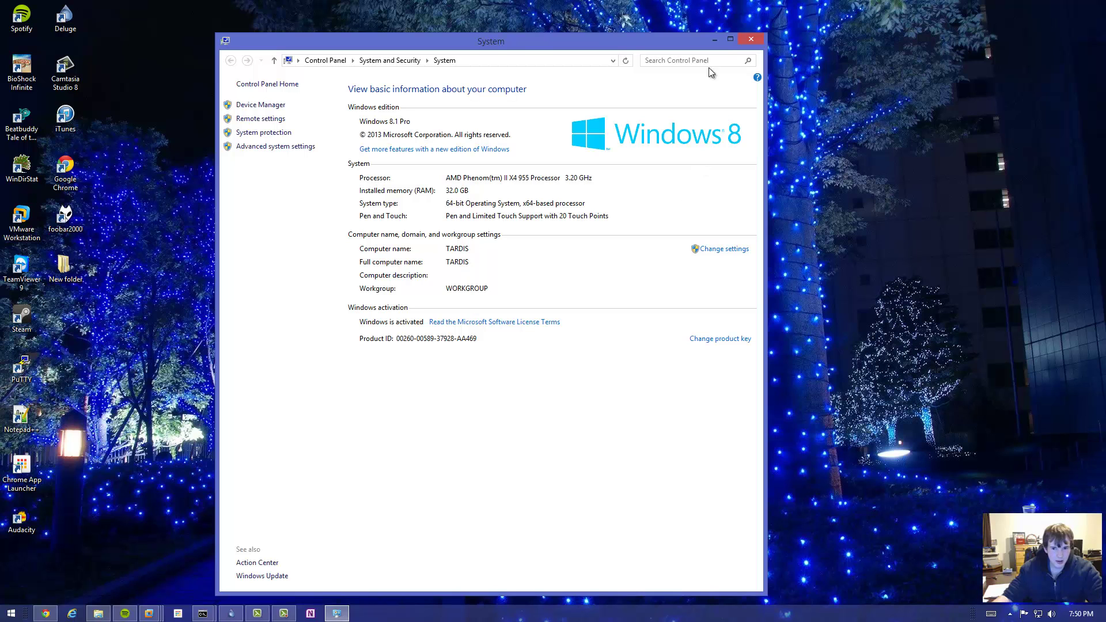
left_click(747, 39)
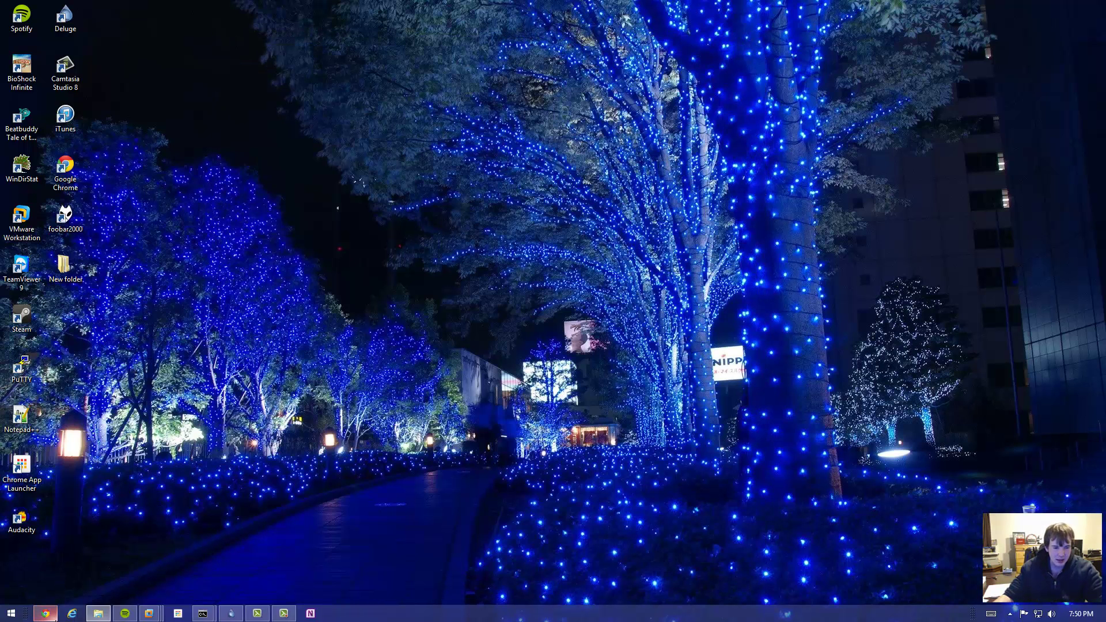
Step: Open a Google Chrome window and reopen the first recently closed Facebook page in it
right_click(46, 612)
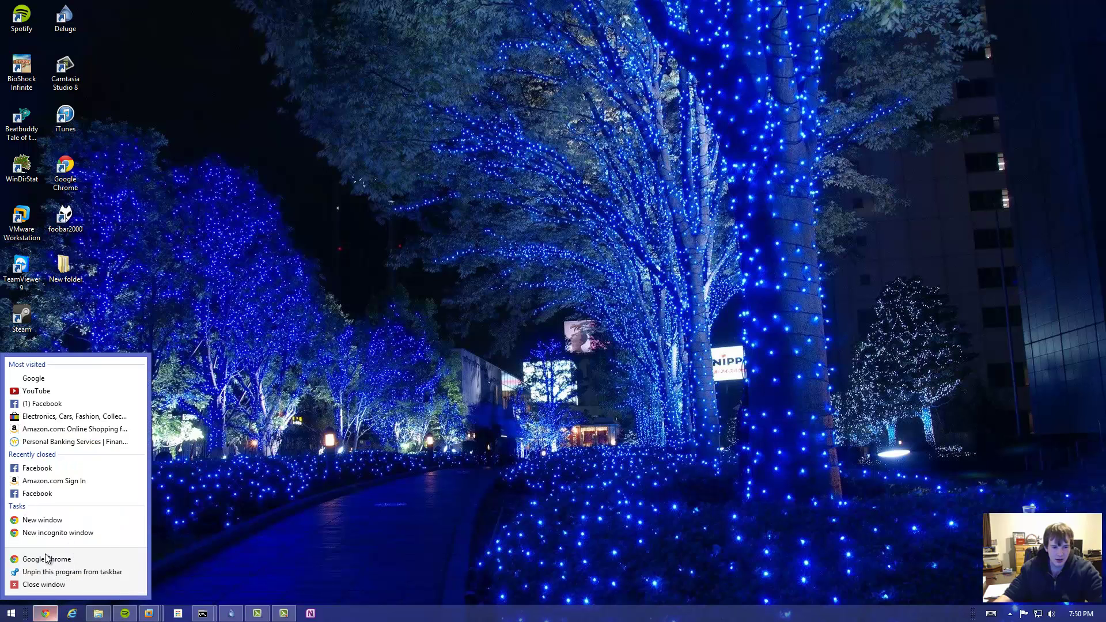
left_click(48, 618)
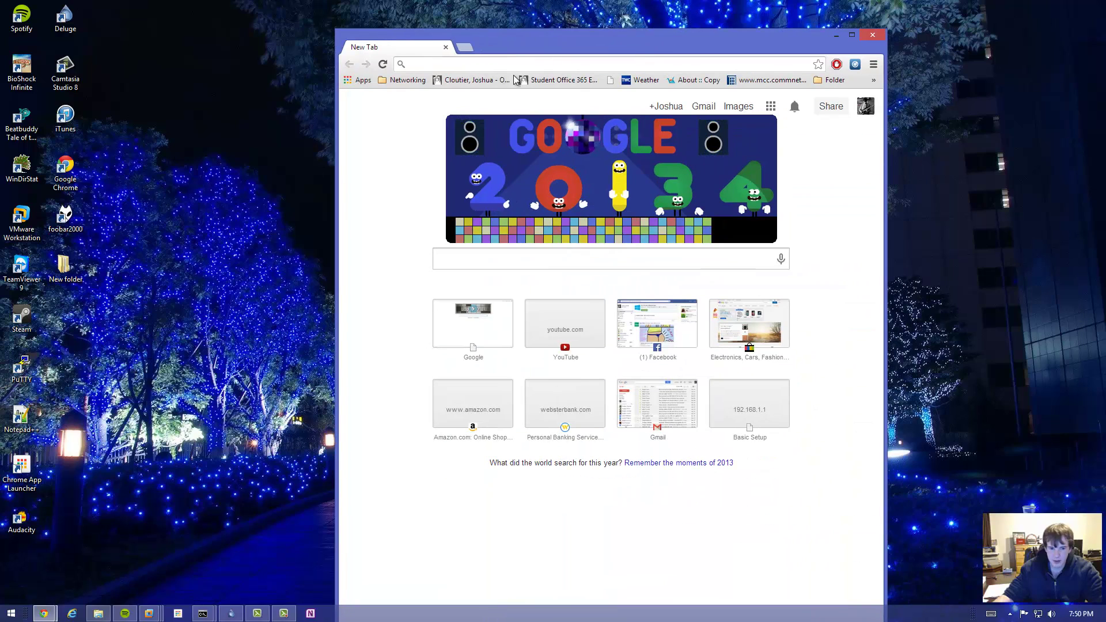
right_click(36, 616)
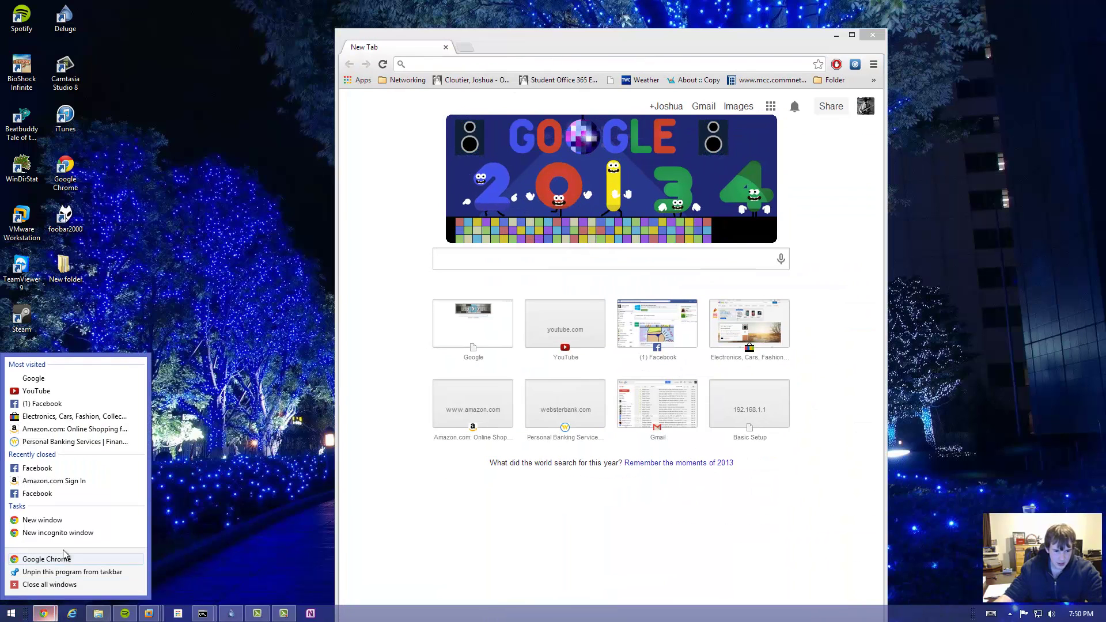
left_click(63, 468)
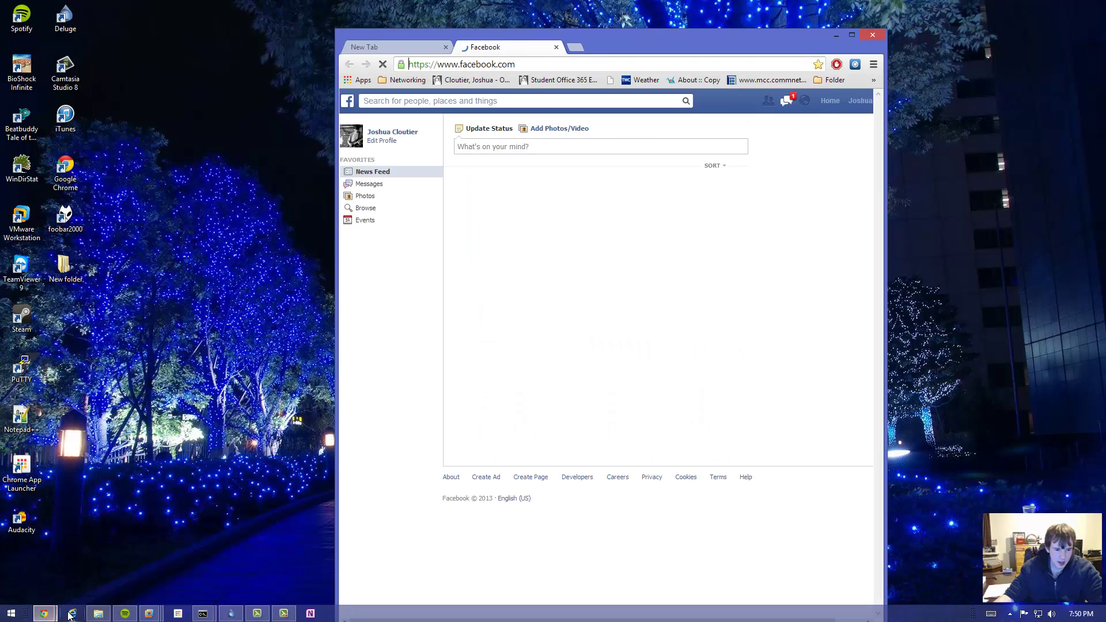
Step: Bring up Internet Explorer and the Master 08 machine in VMware Workstation, restoring the latter to a smaller window near the screen's upper edge
left_click(71, 613)
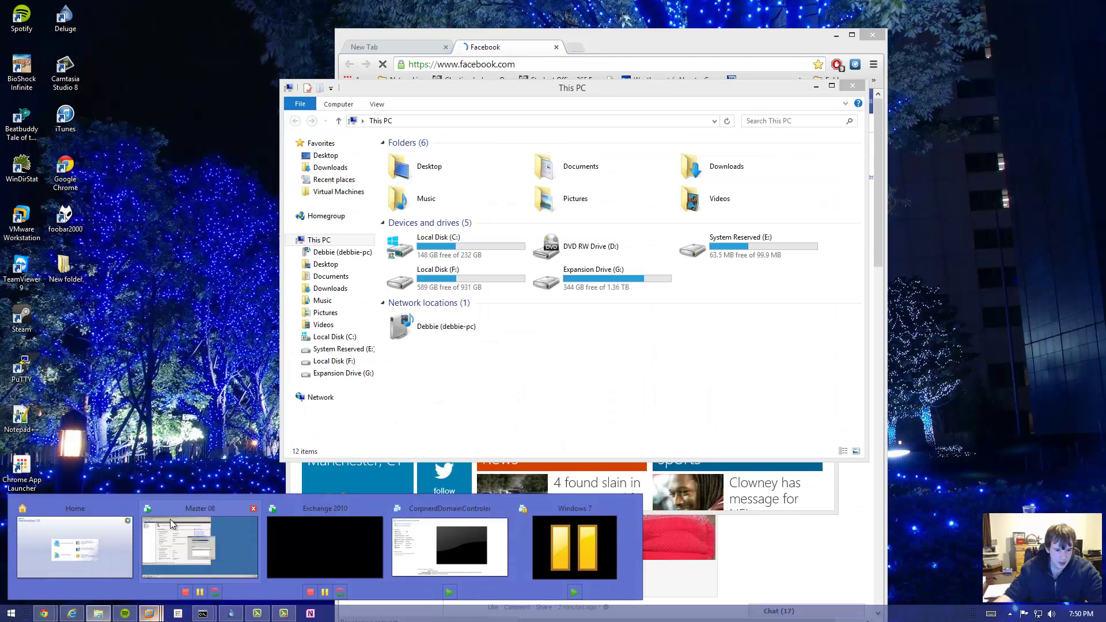
left_click(148, 613)
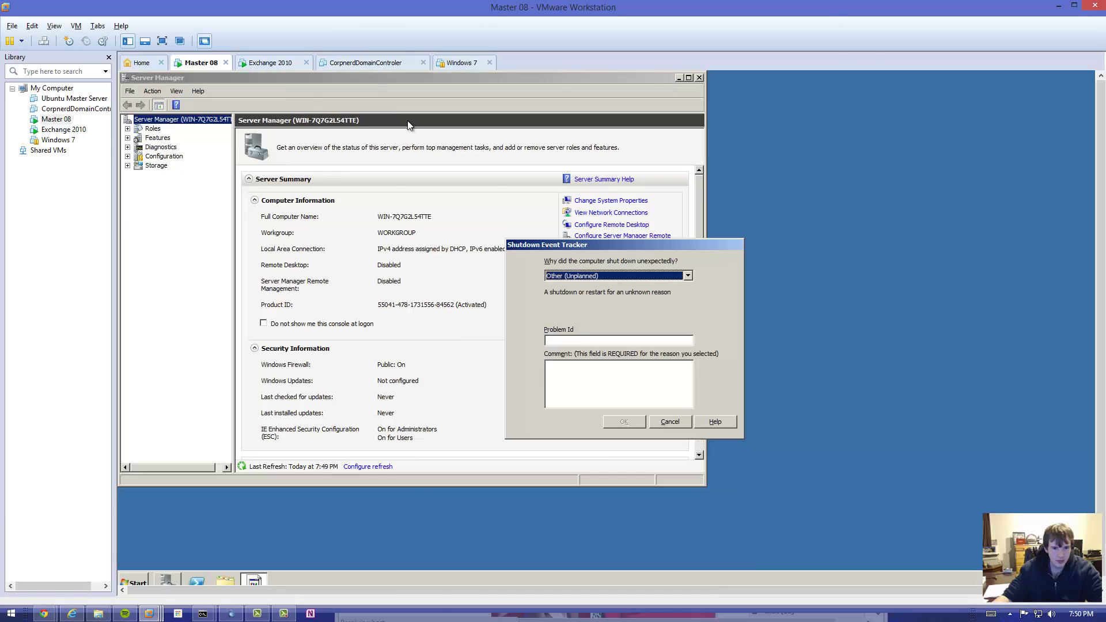
double_click(345, 5)
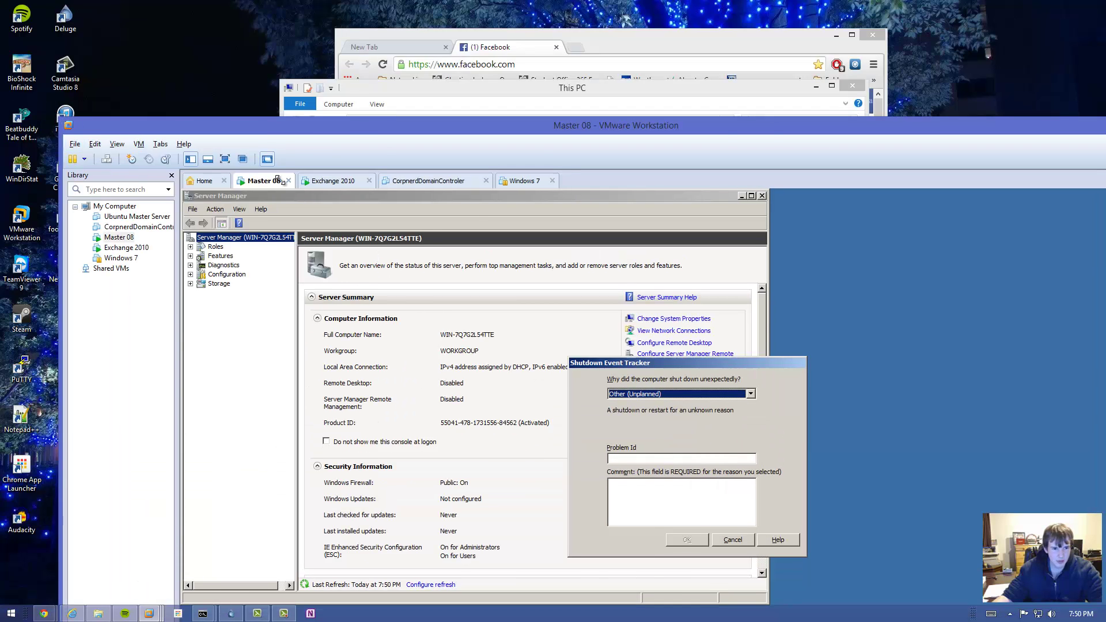
left_click_drag(67, 125, 207, 33)
Step: Open Notepad++ and the Chrome App Launcher from the desktop, and dismiss the launcher
left_click(21, 417)
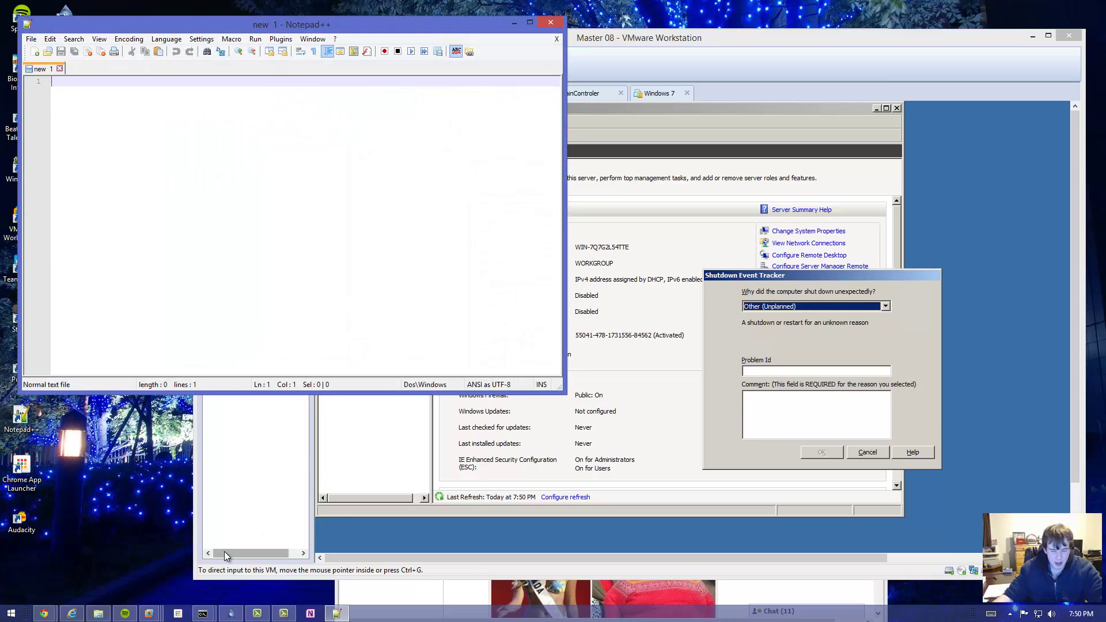
double_click(22, 470)
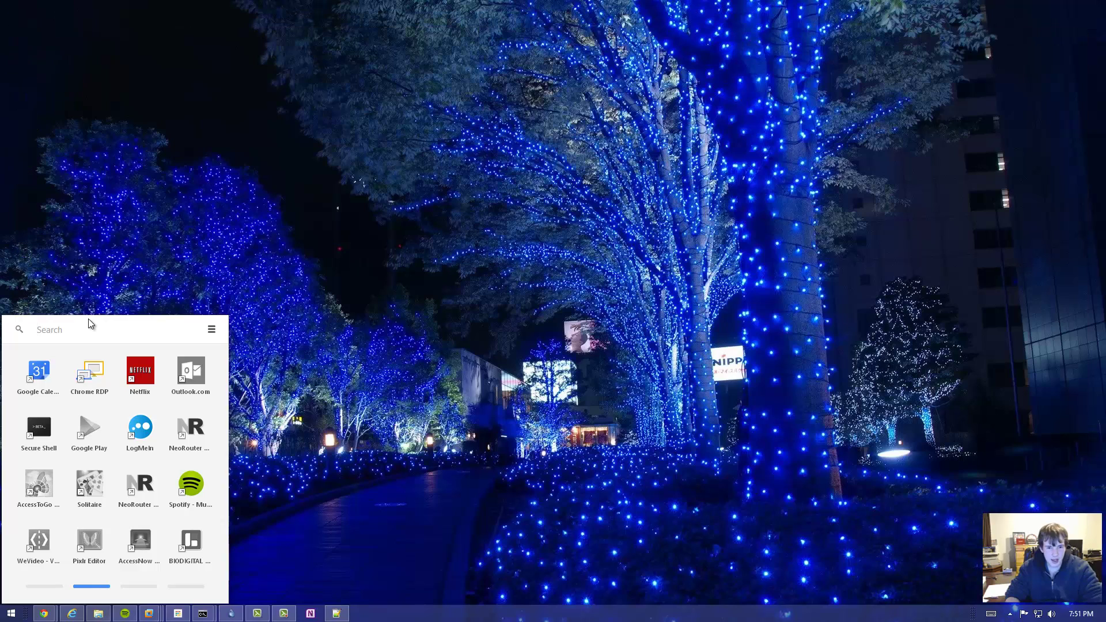
key("Escape")
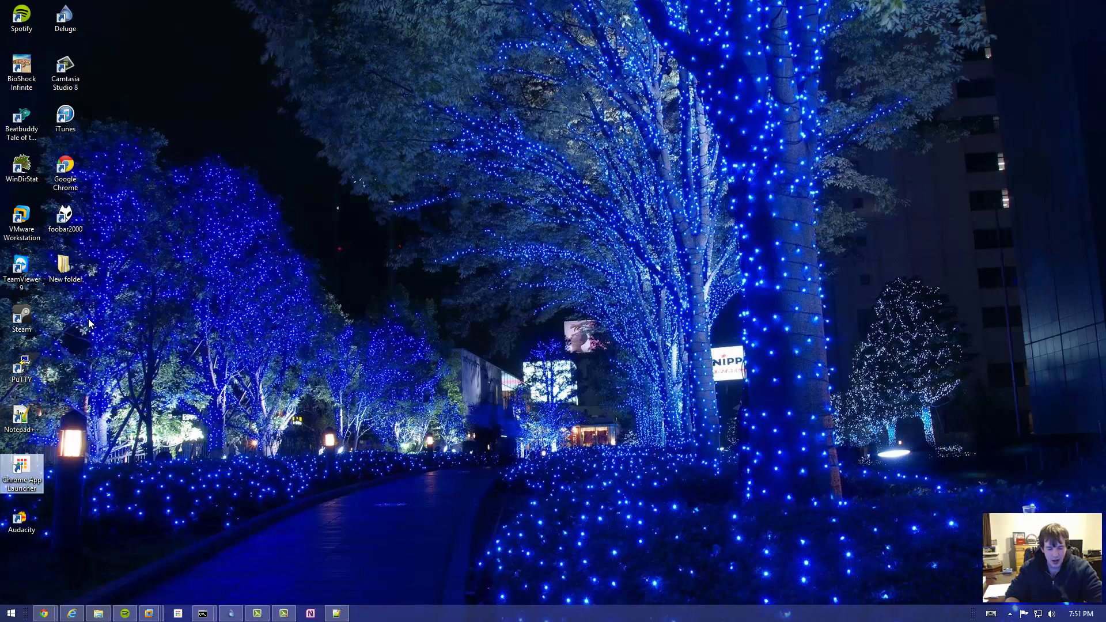
Step: Toggle twice between the open windows and the bare desktop, finishing on the desktop with no icon selected
key("super+d")
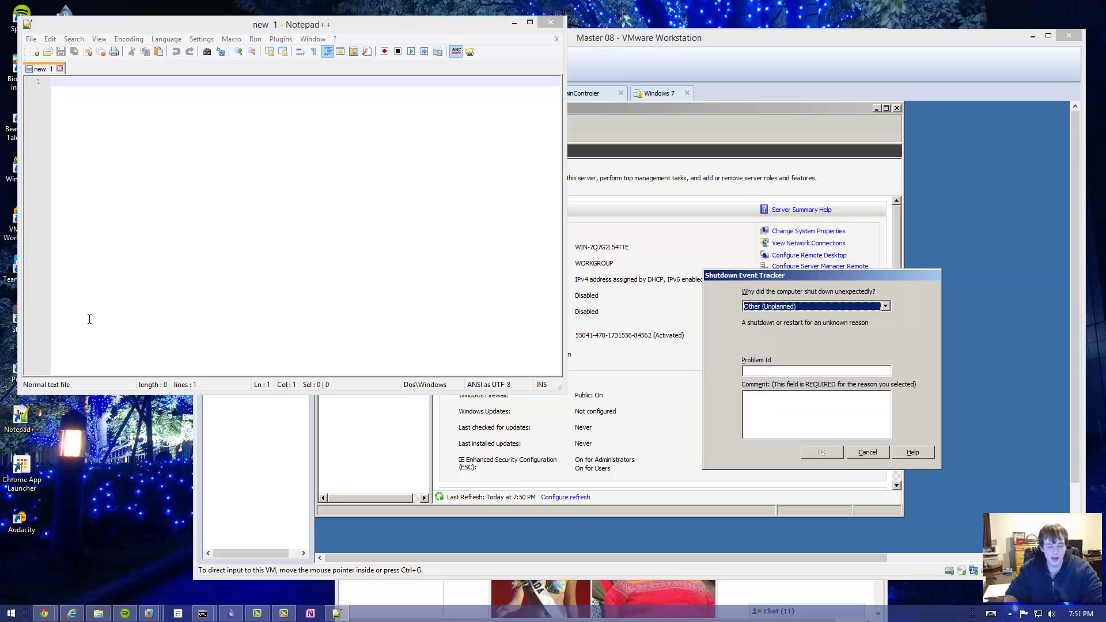
key("super+d")
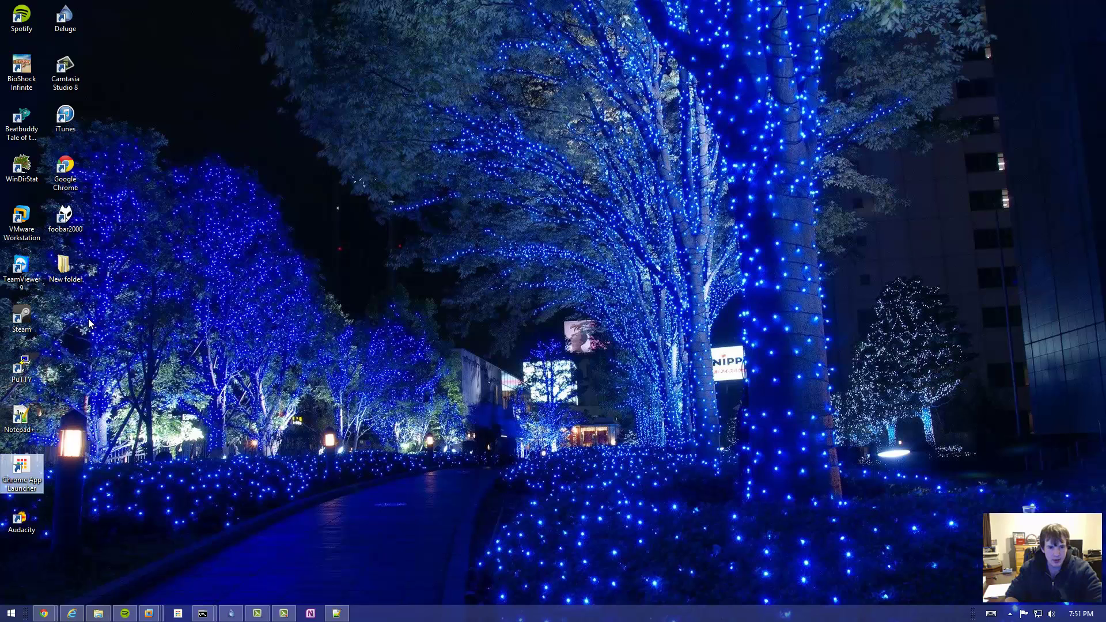
key("super+d")
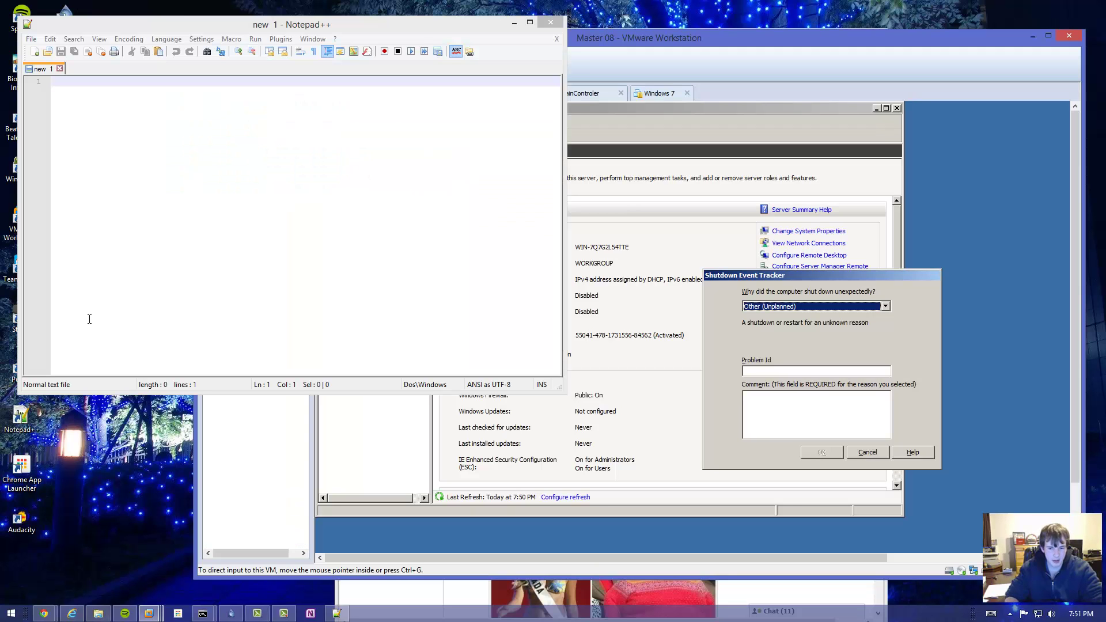
key("super+d")
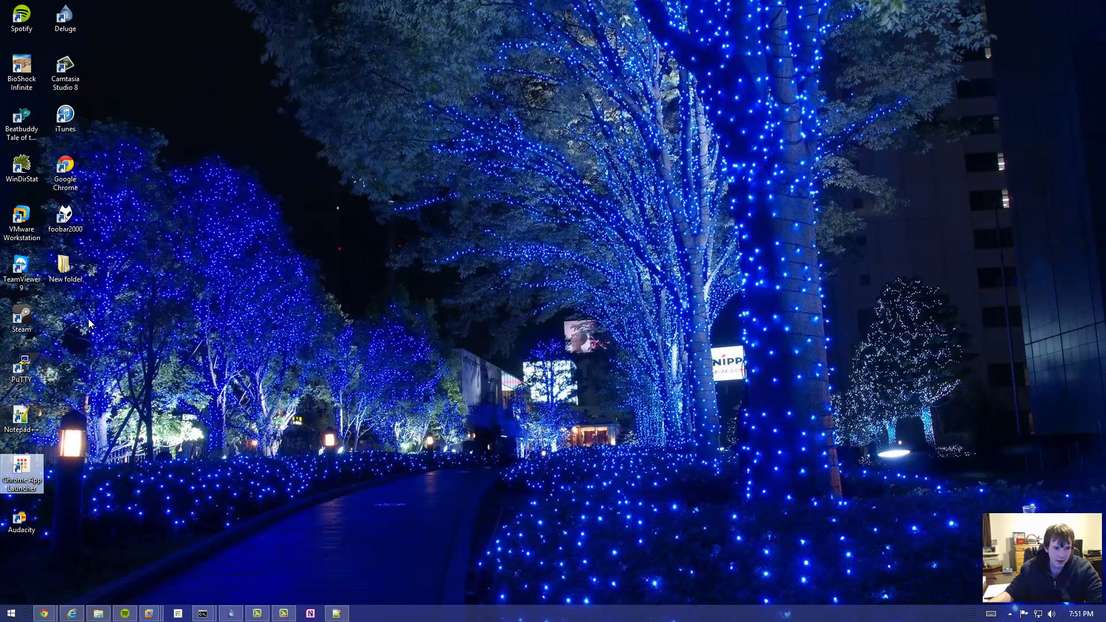
left_click(89, 324)
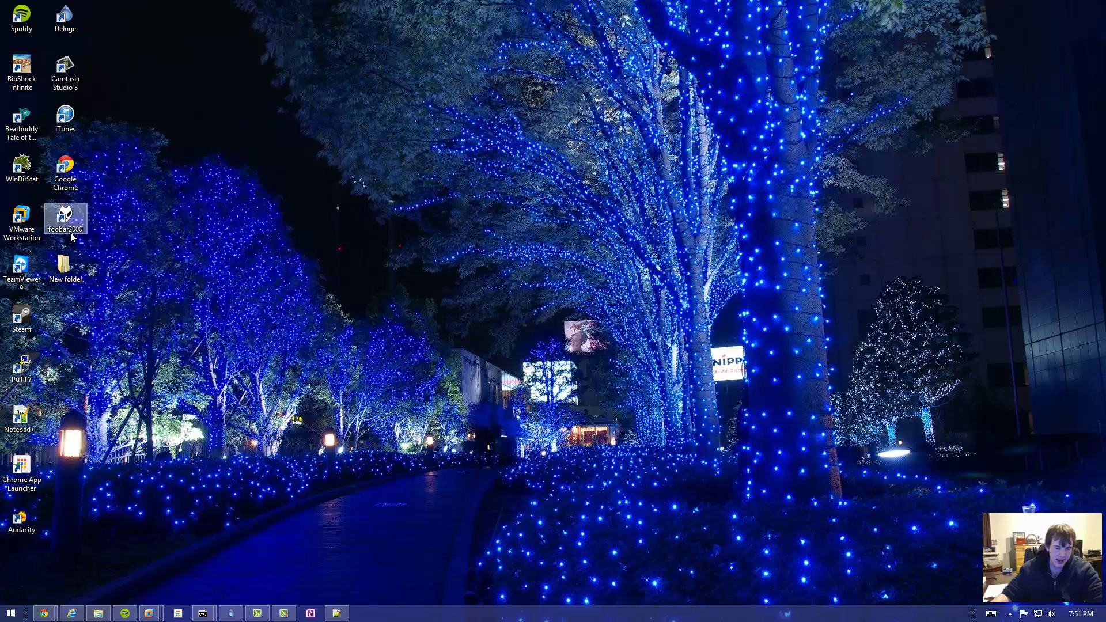
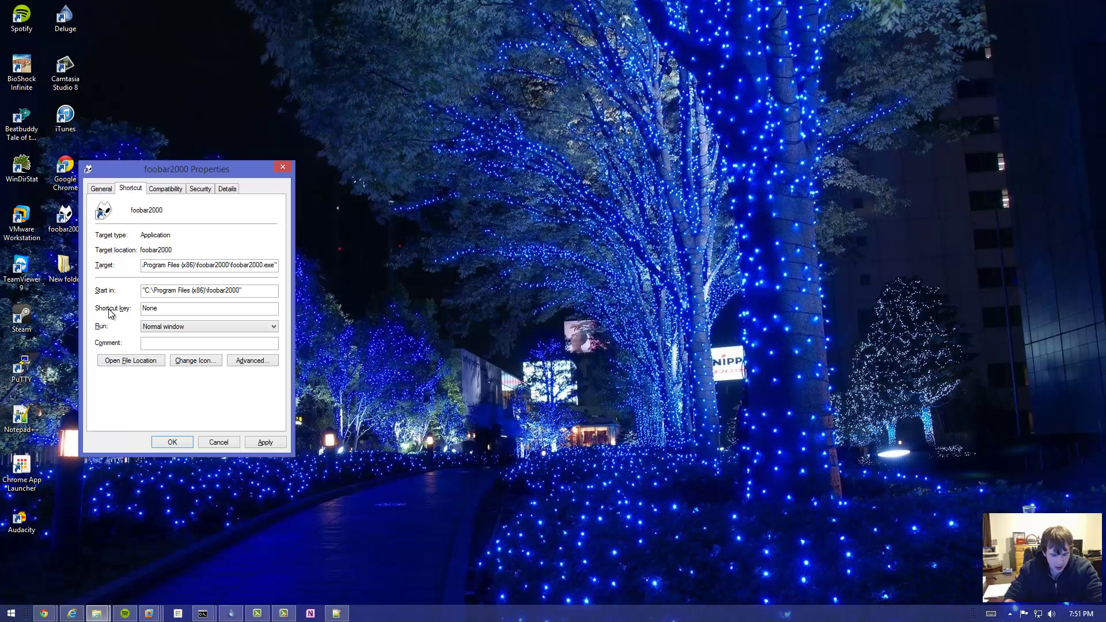
Step: Assign Ctrl + Shift + 2 as the foobar2000 shortcut's launch key combination and save it with administrator permission
key("ctrl+alt")
key("ctrl+shift")
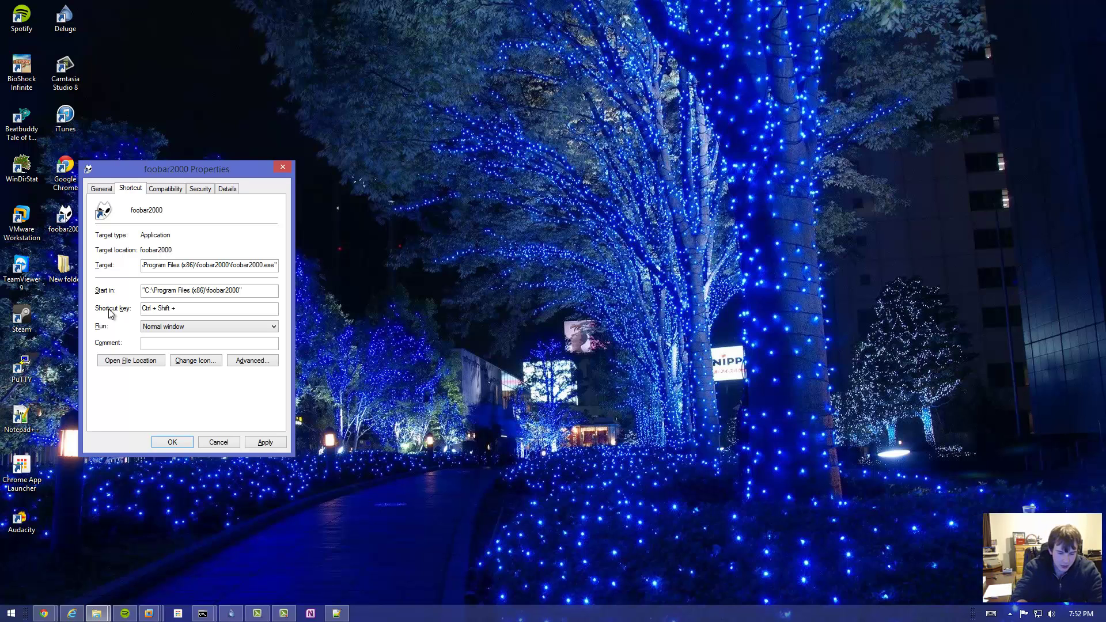
key("ctrl+shift+2")
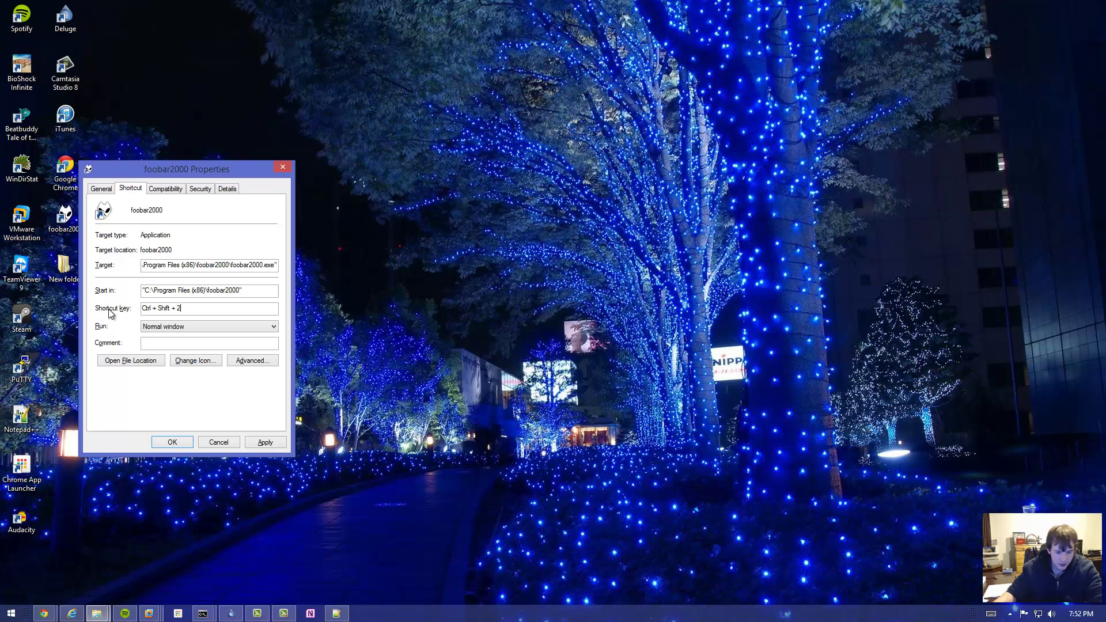
left_click(265, 441)
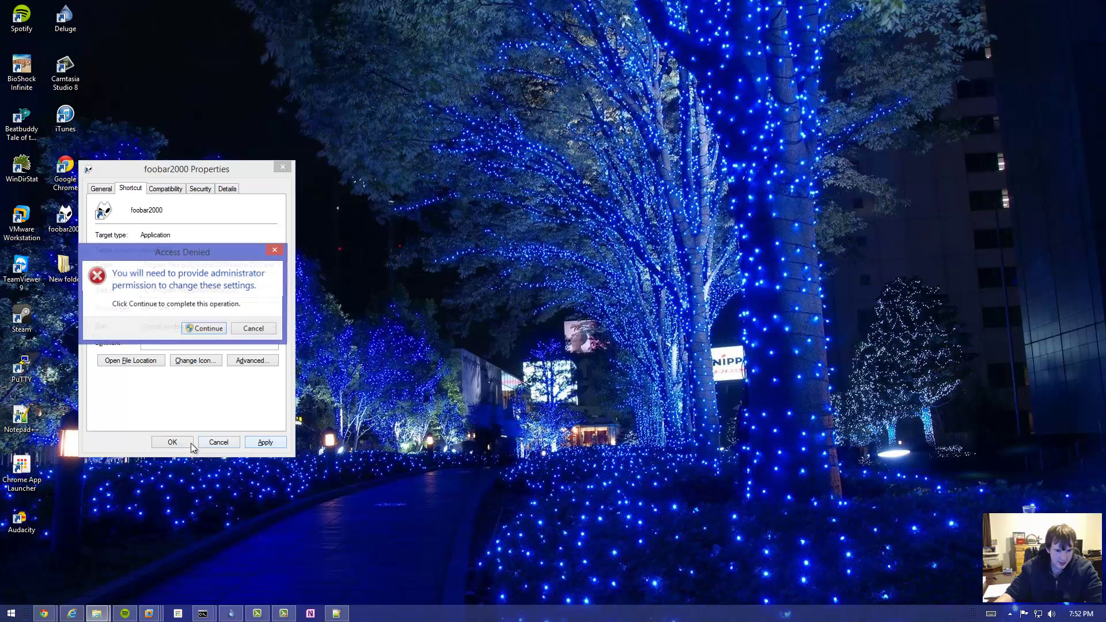
left_click(202, 330)
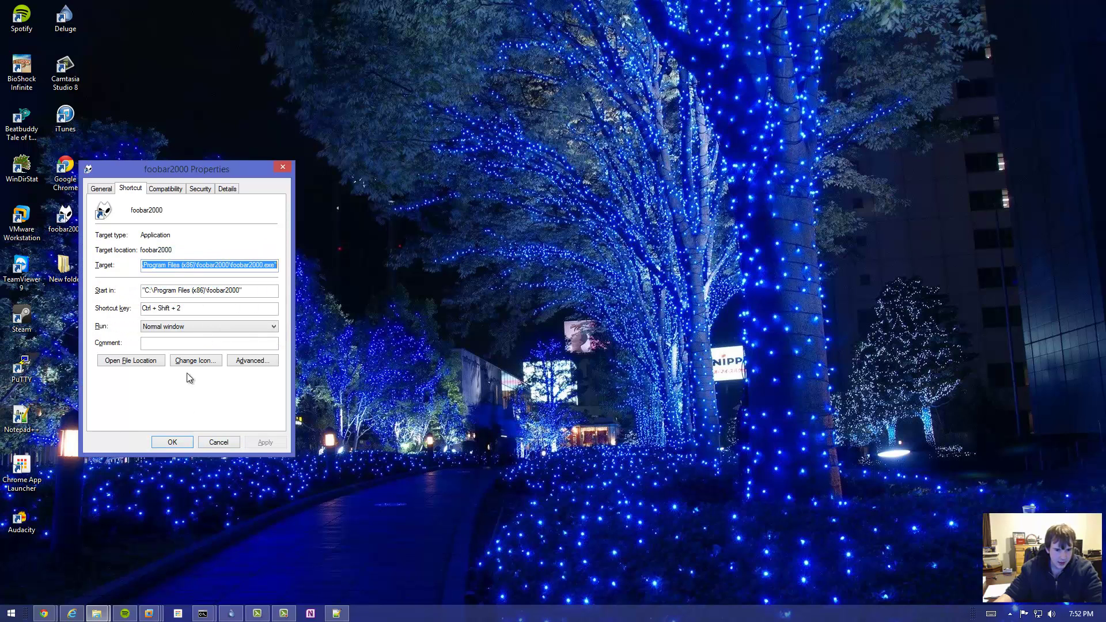
left_click(171, 443)
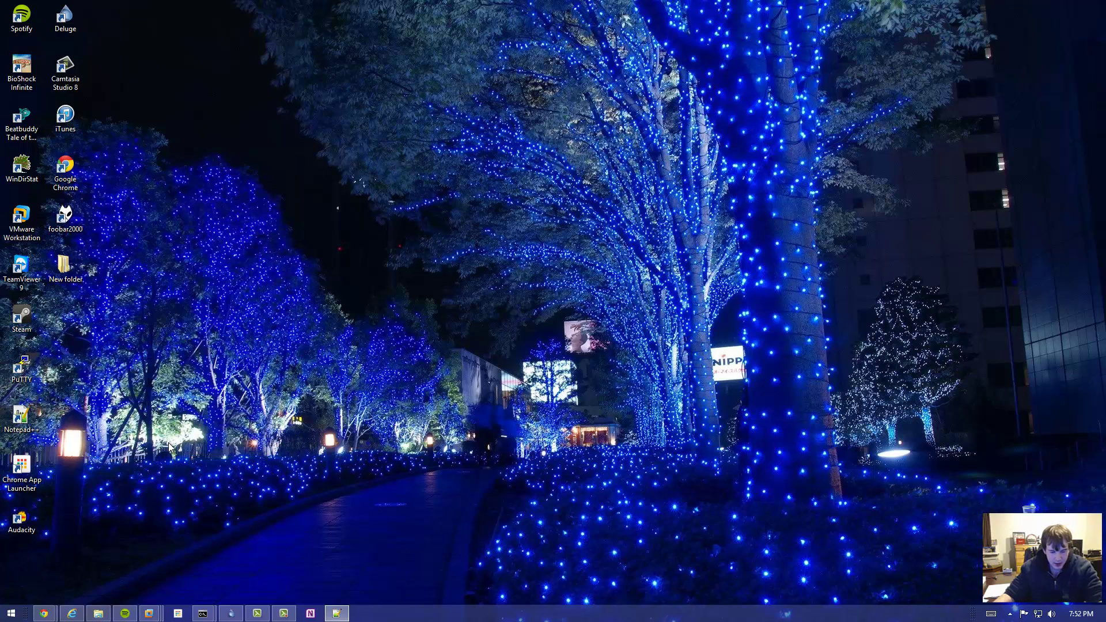
Step: Launch foobar2000 twice to test its assigned key combination, closing the player each time
key("ctrl+alt+f")
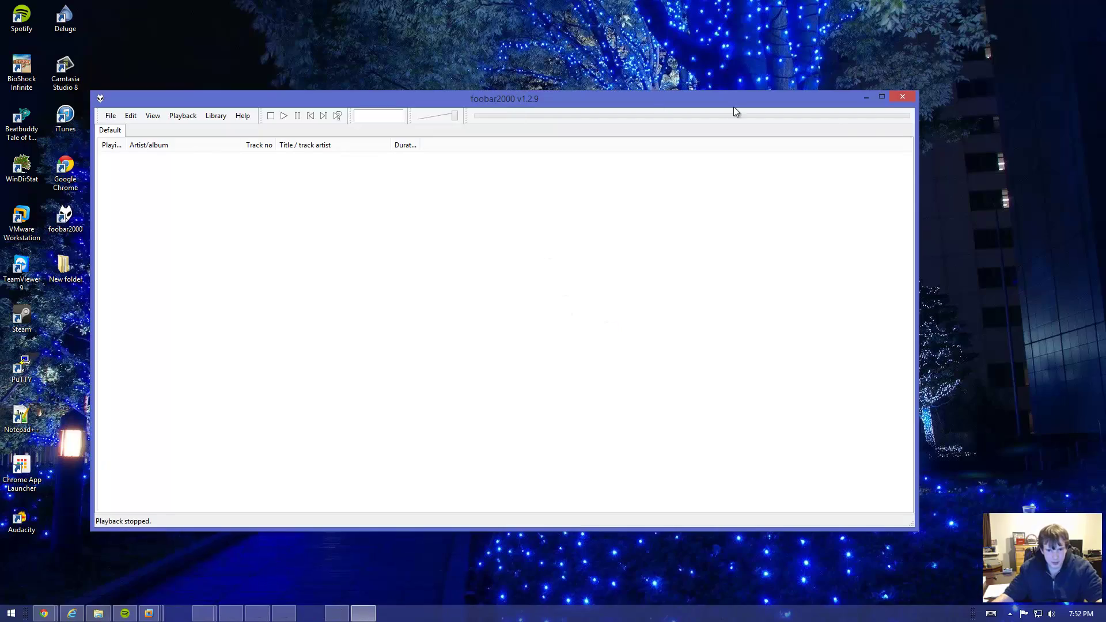
left_click(902, 96)
right_click(79, 162)
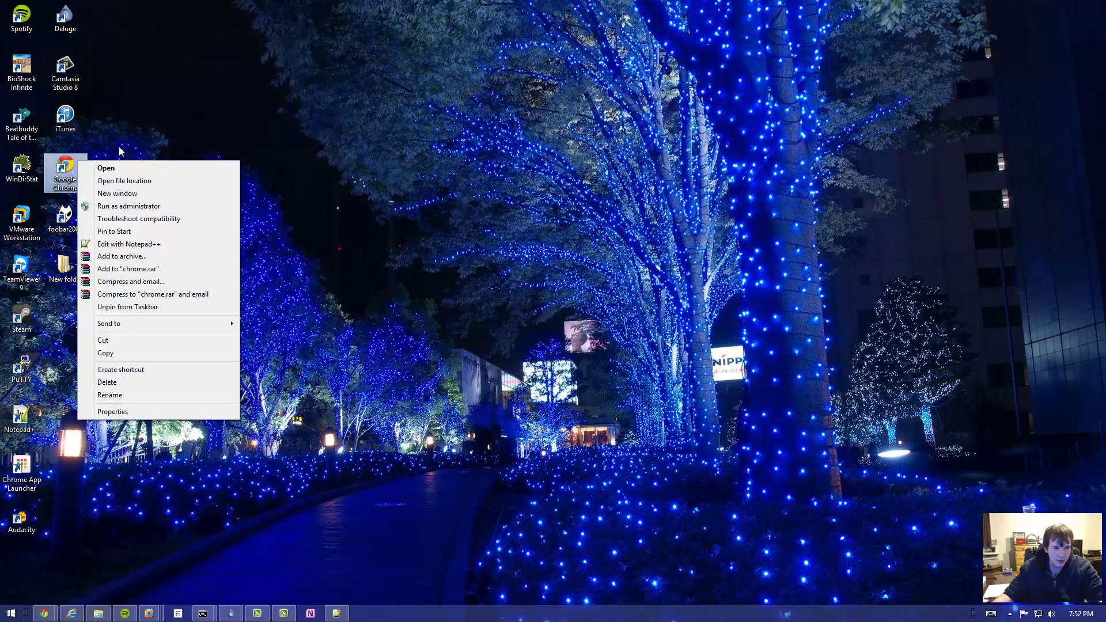
left_click(118, 151)
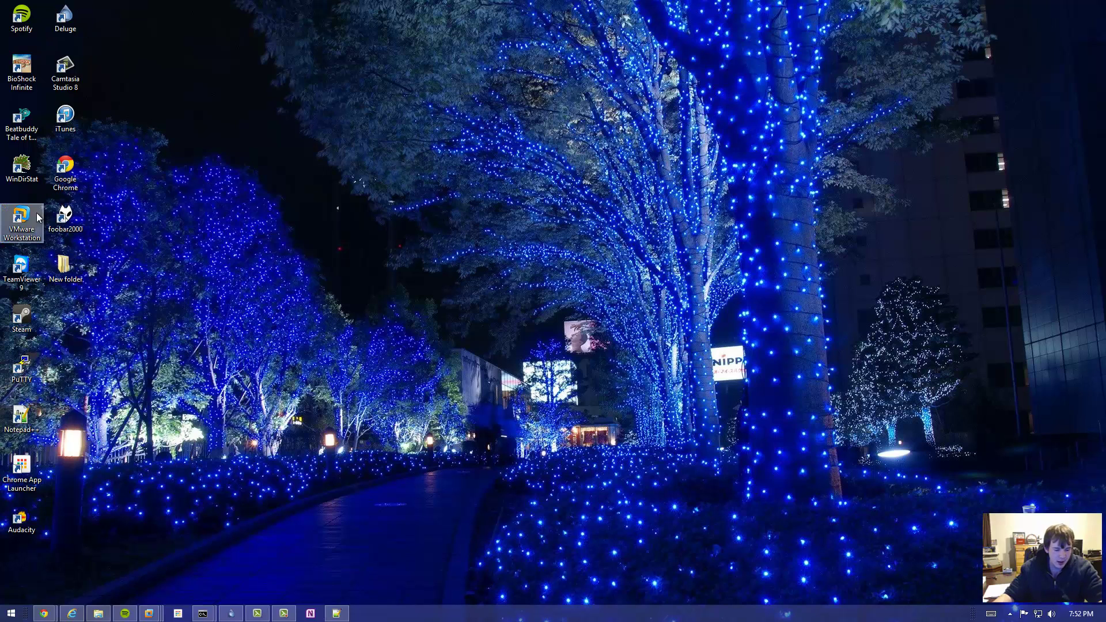
double_click(81, 202)
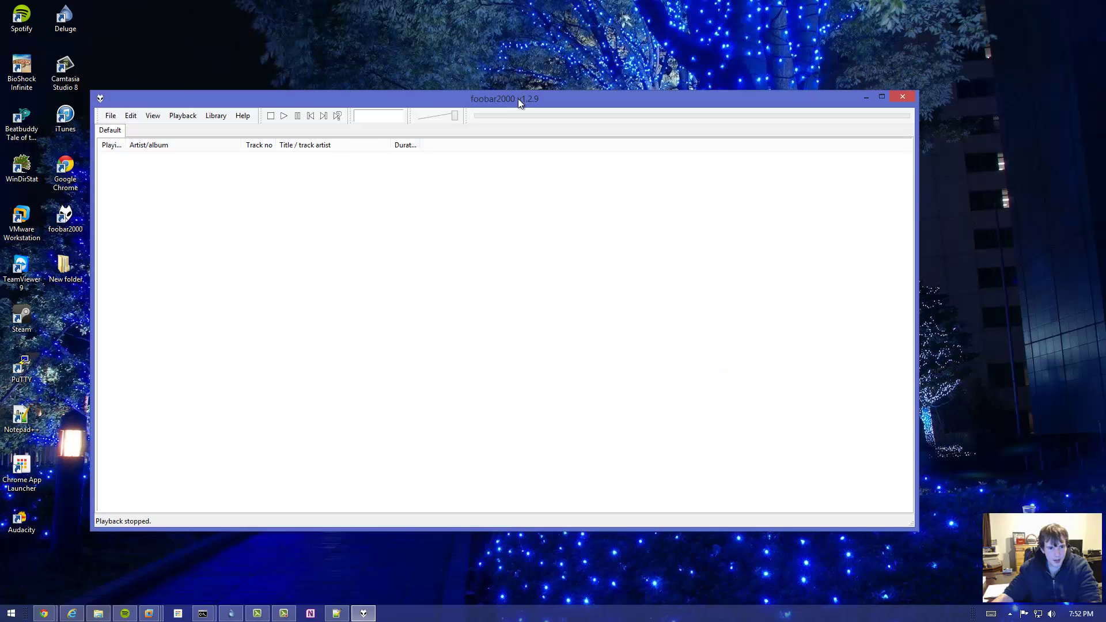
left_click(902, 98)
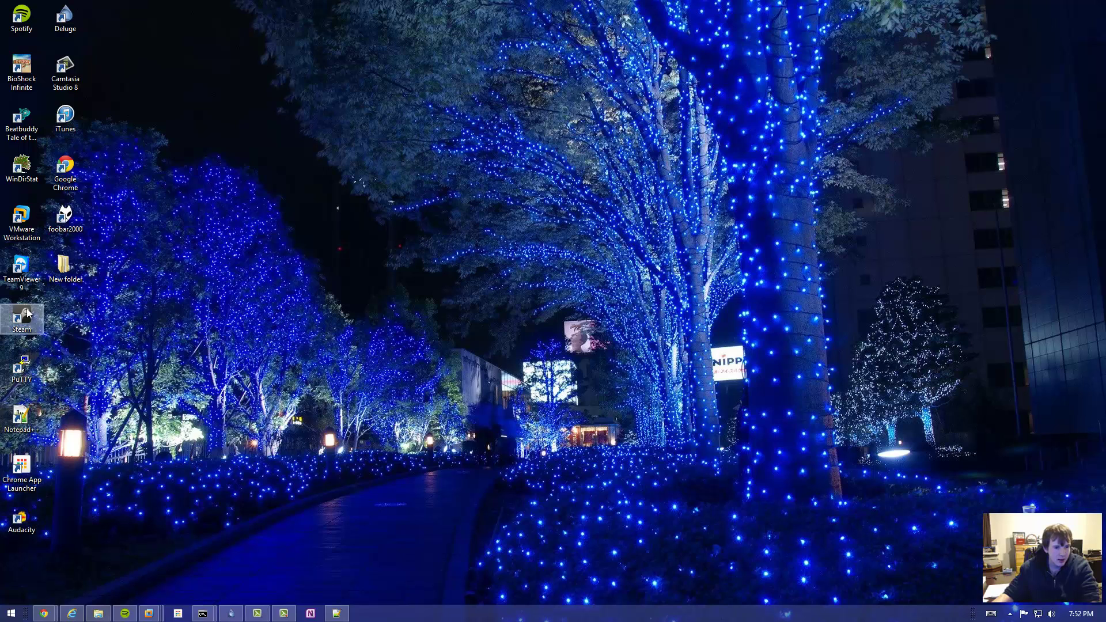
Step: Assign Ctrl + Shift + 3 as the Spotify shortcut's launch key combination, closing any foobar2000 window that opens, and save it
right_click(16, 36)
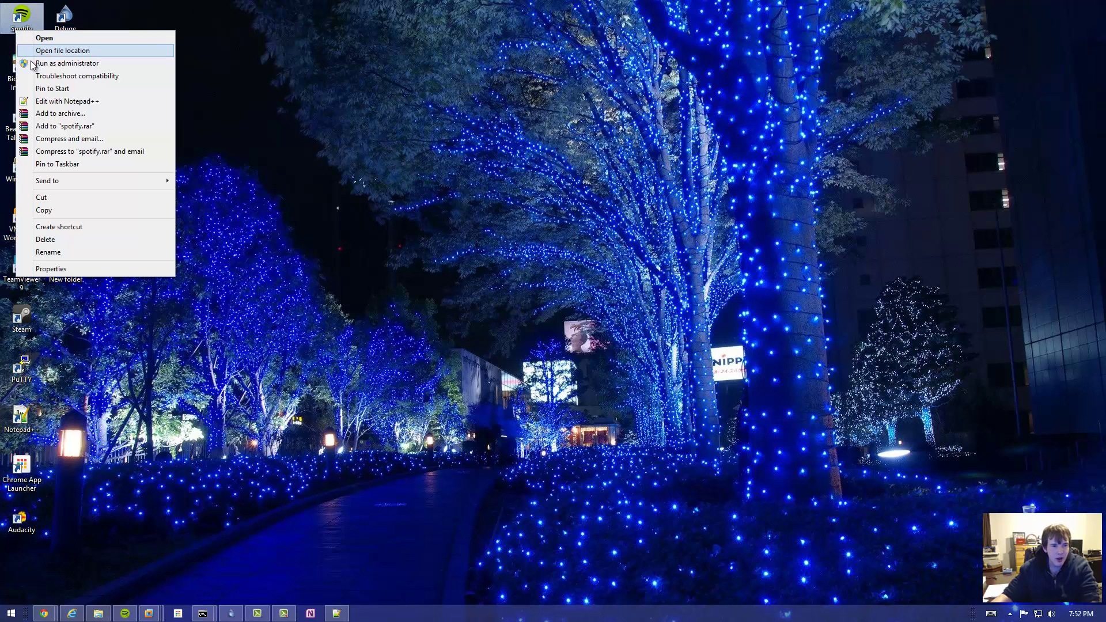
left_click(34, 271)
left_click(107, 181)
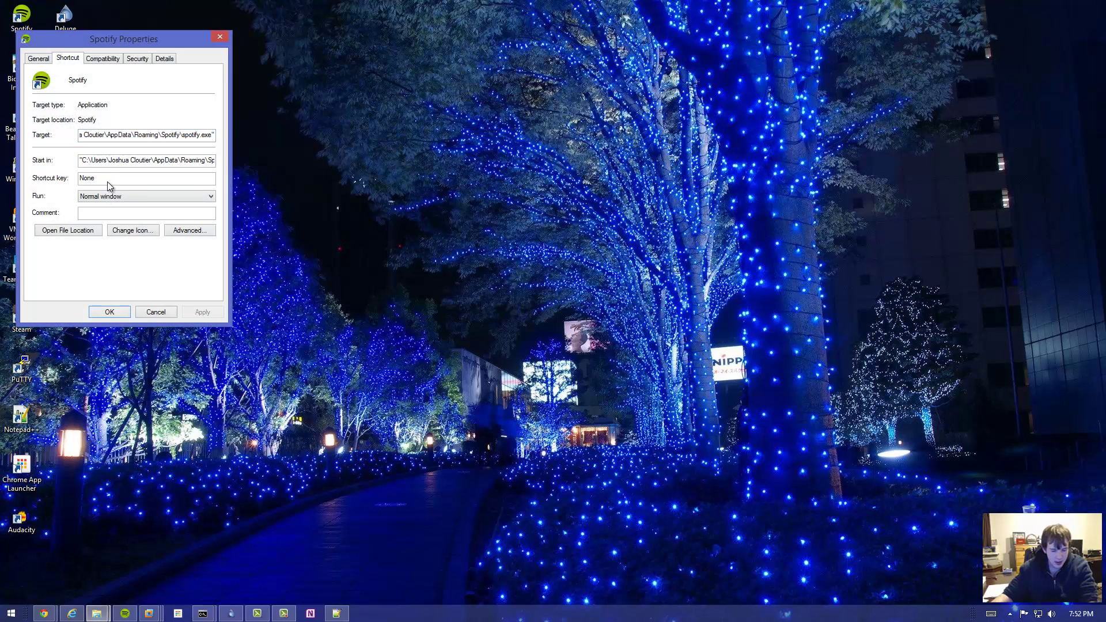
key("ctrl+shift")
key("ctrl+shift+f")
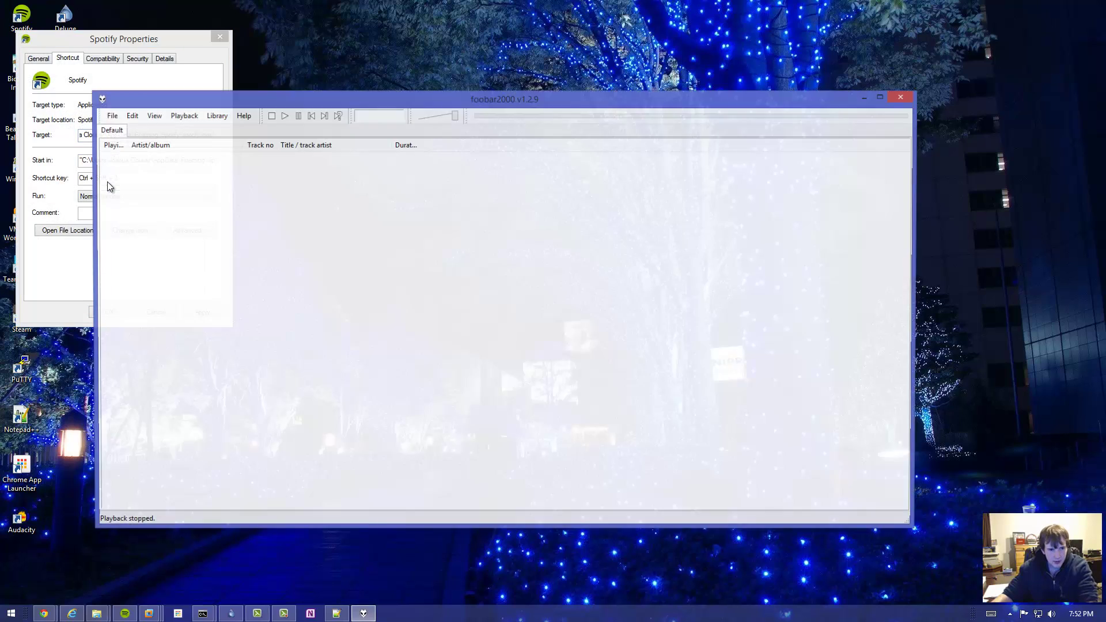
left_click(902, 98)
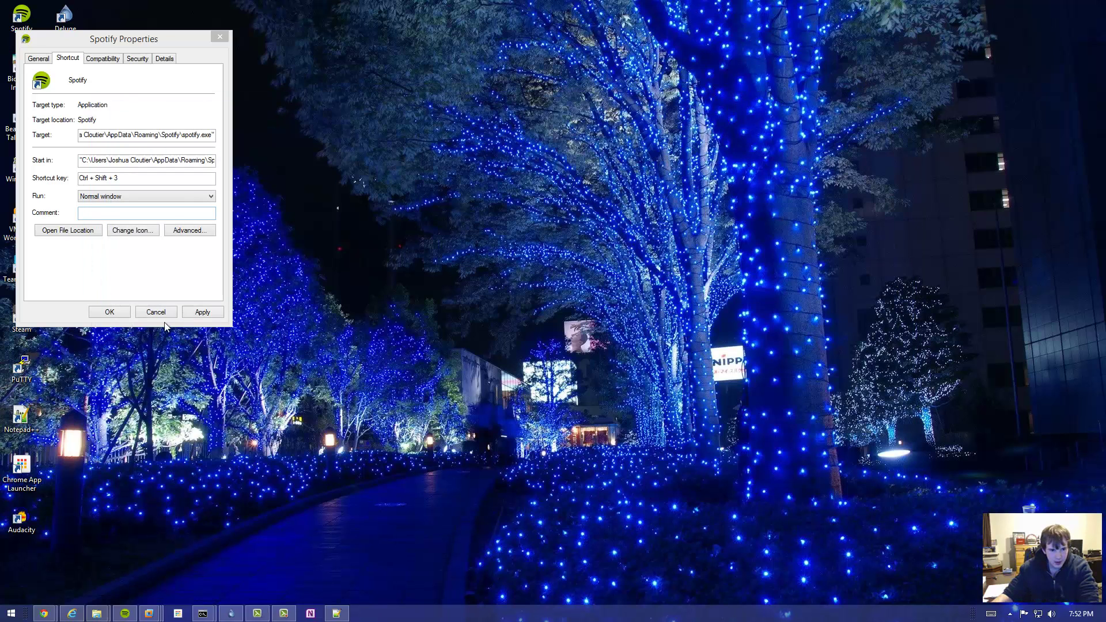
left_click(97, 311)
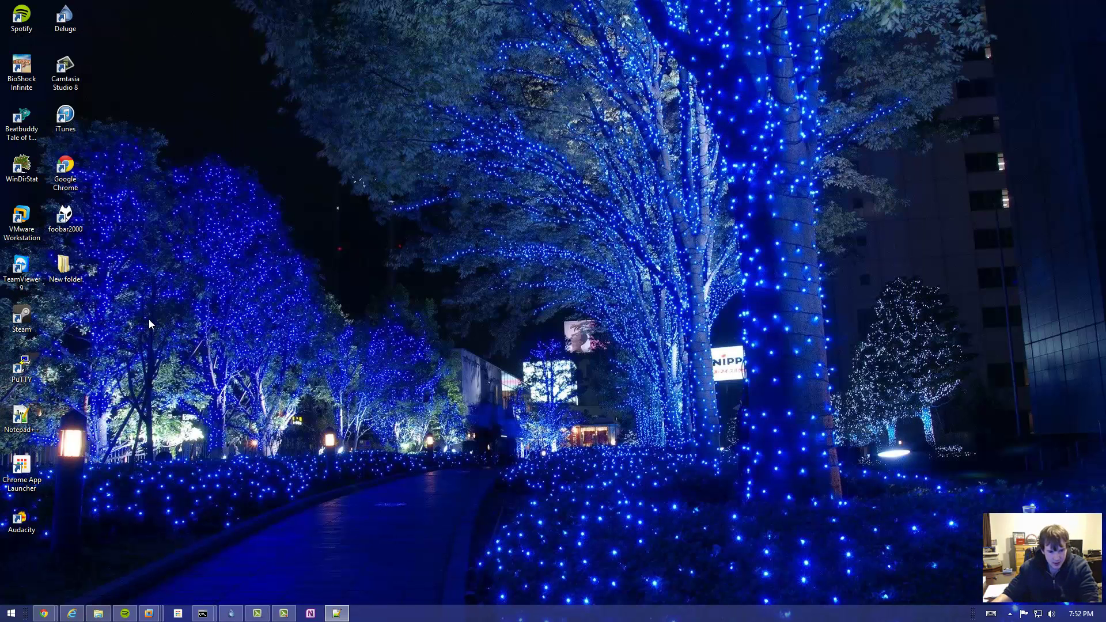
Step: Test the Ctrl + Shift + 3 combination by bringing up Spotify, and minimize its window
key("ctrl+shift+3")
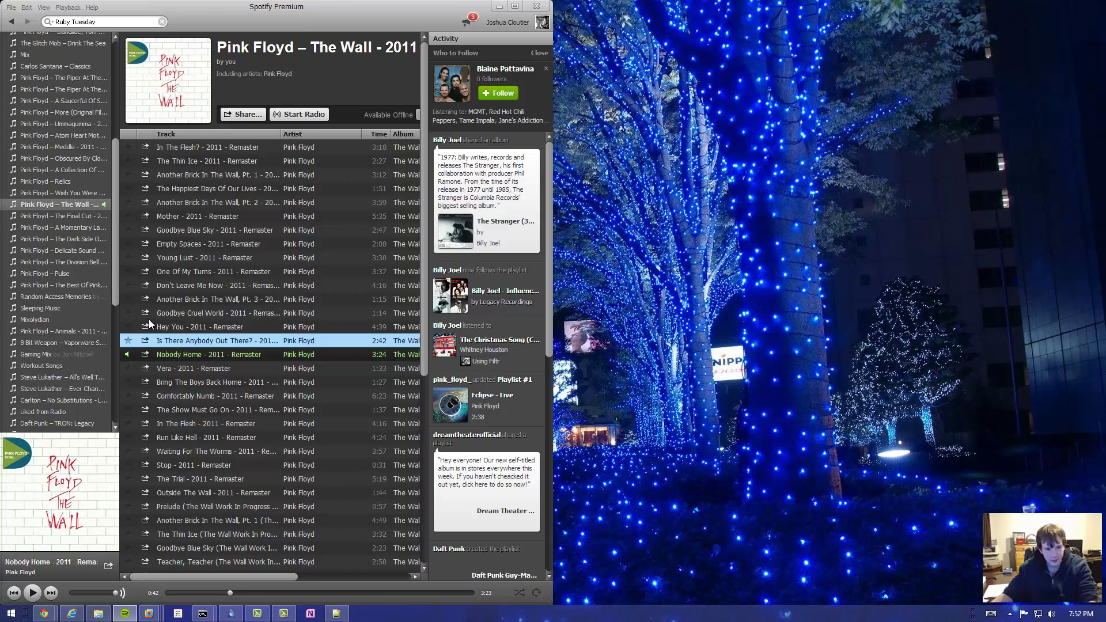
left_click(498, 7)
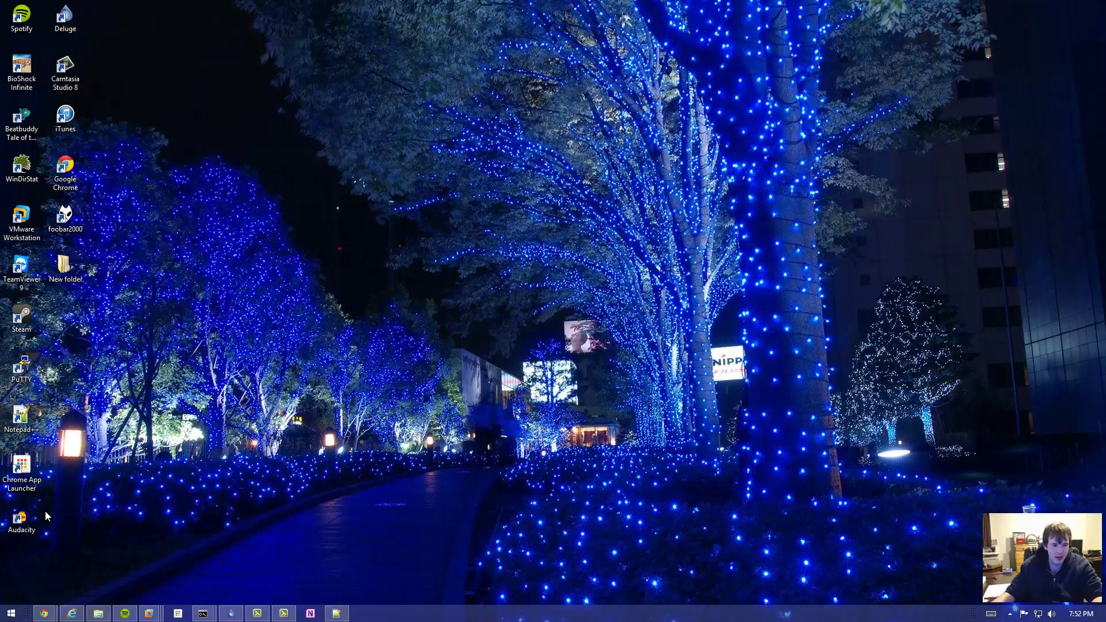
Step: Show the Start button's context commands, and open the Run dialog directly and from those commands, cancelling it before reopening it
right_click(11, 616)
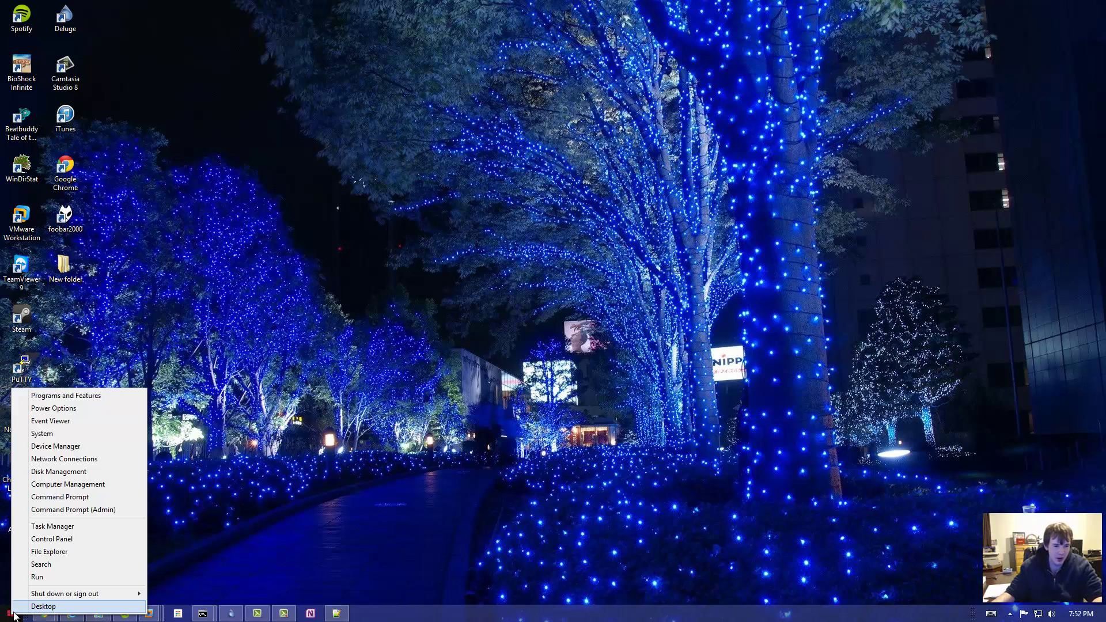
left_click(65, 422)
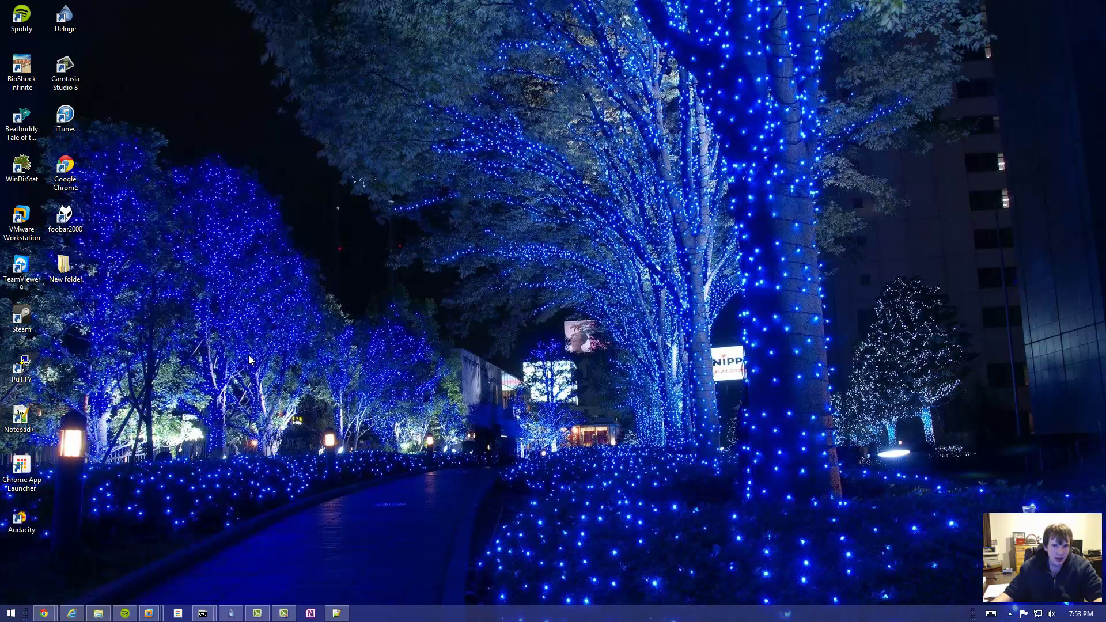
key("super+r")
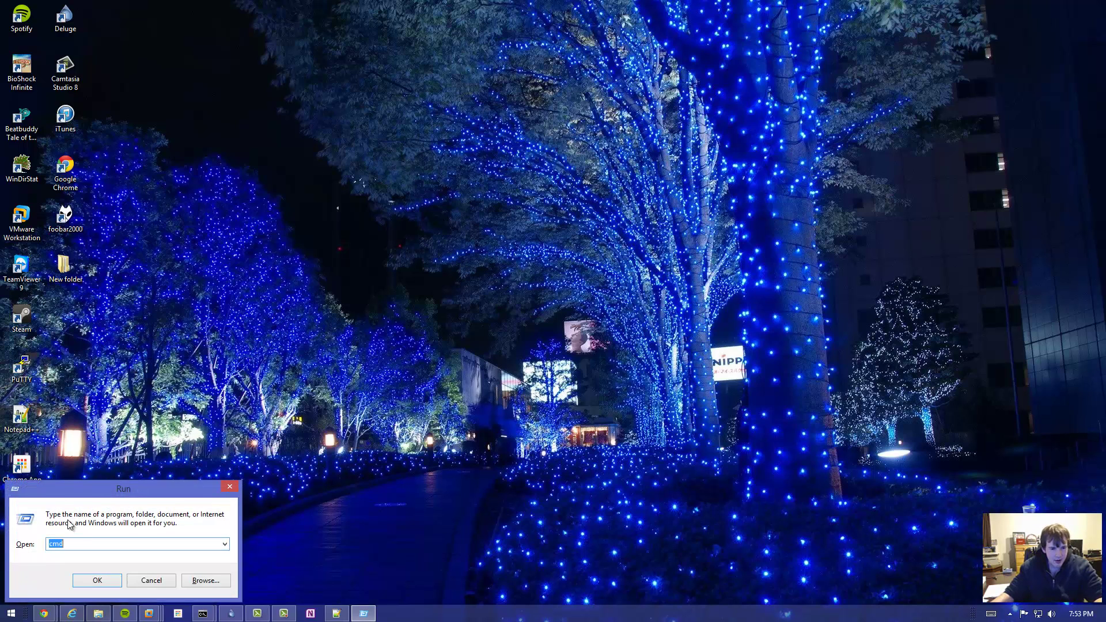
right_click(11, 613)
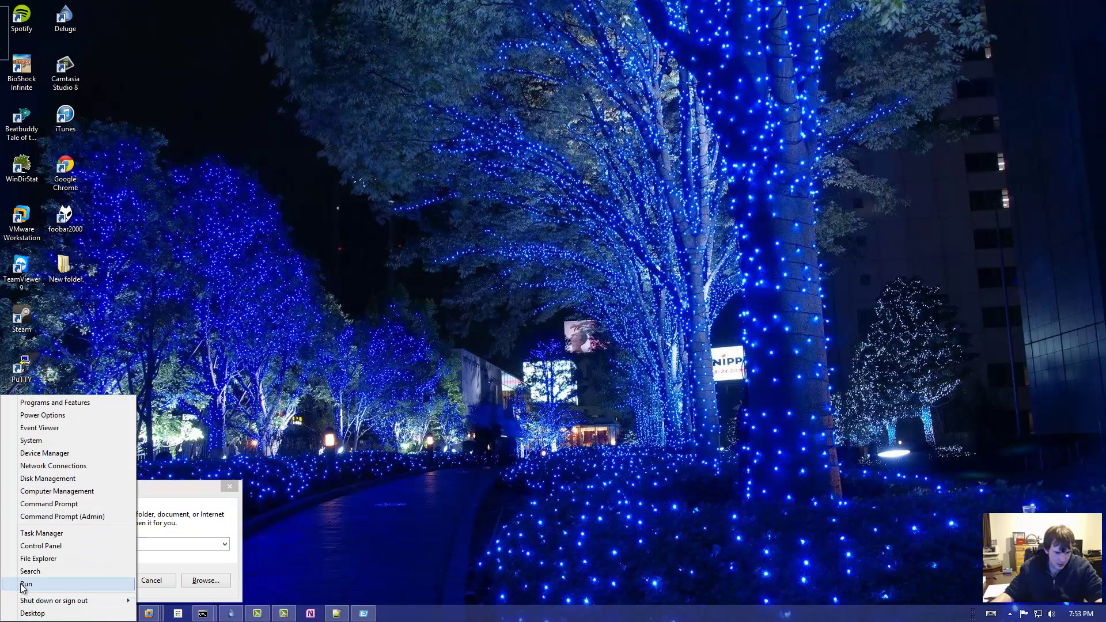
left_click(23, 585)
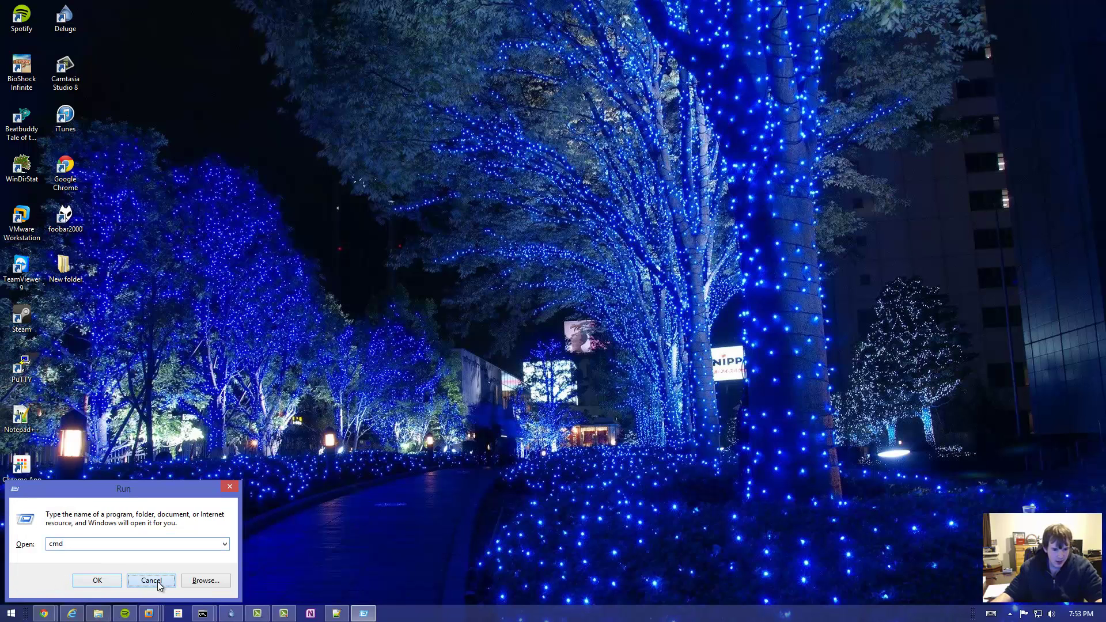
left_click(157, 582)
right_click(3, 615)
left_click(29, 573)
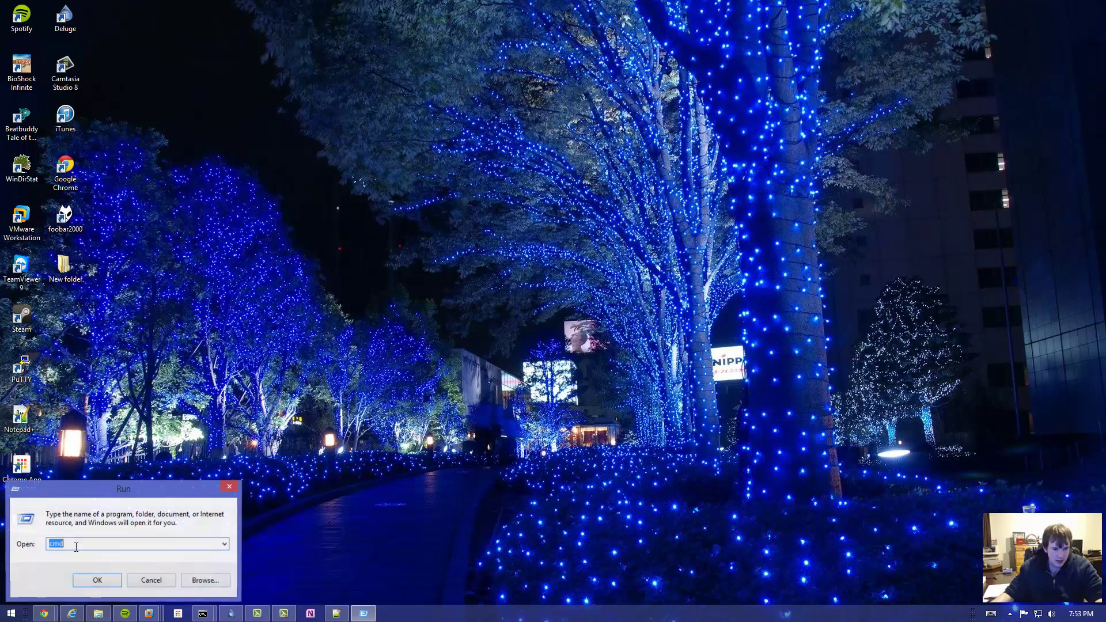
Step: Look through the Run dialog's previously entered commands and run notepad from it
left_click(225, 543)
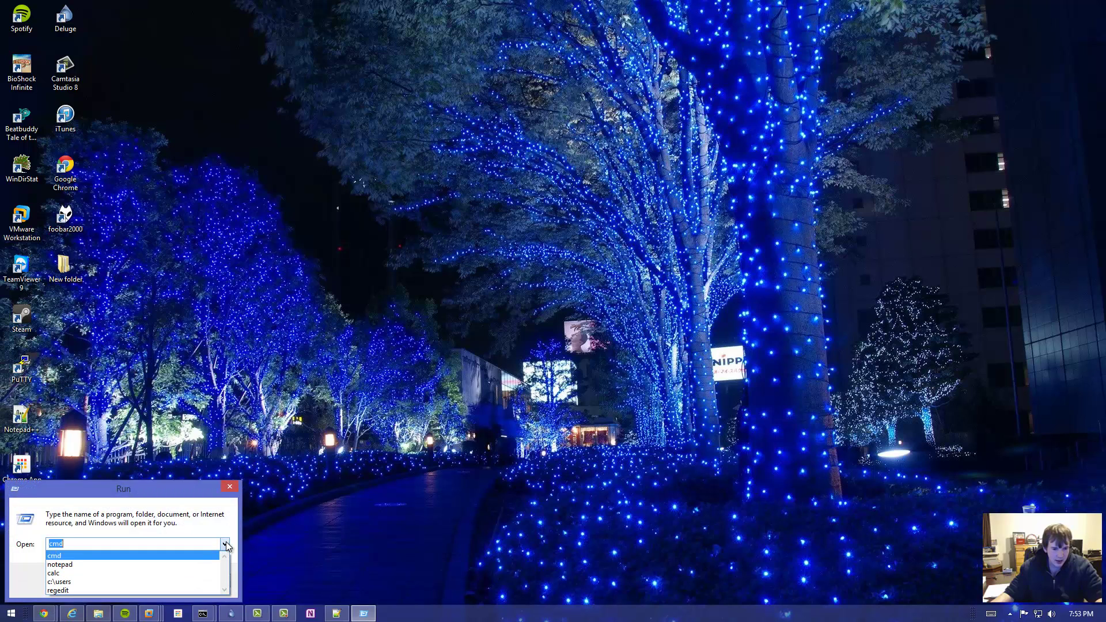
left_click(225, 543)
type("notepad")
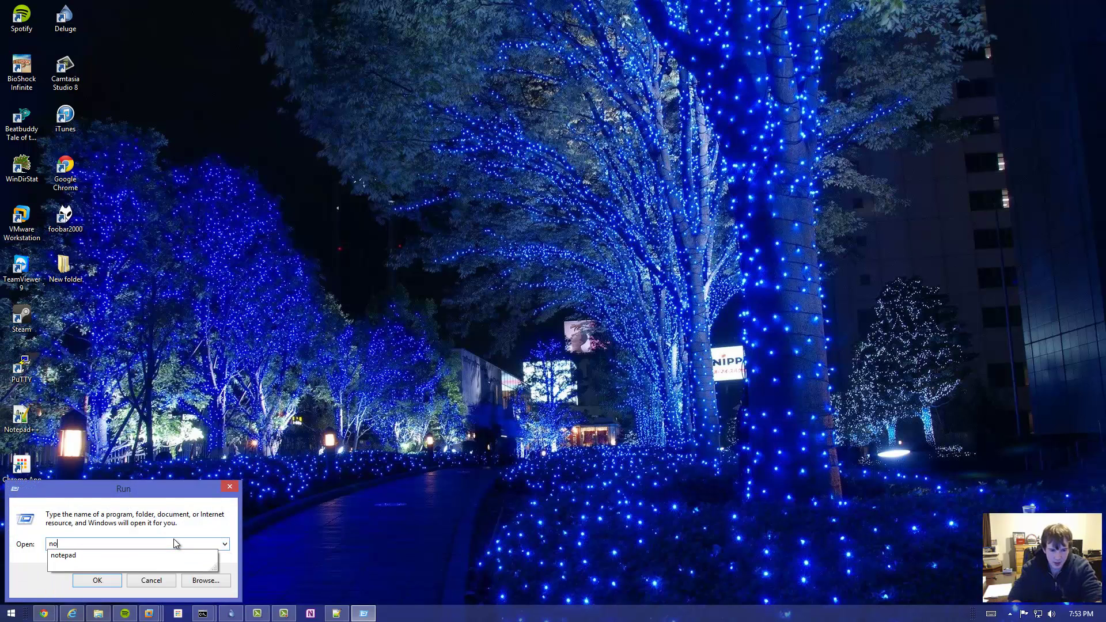
key("Return")
Step: Search the Start screen for notepad, launch Notepad and close its window
key("super")
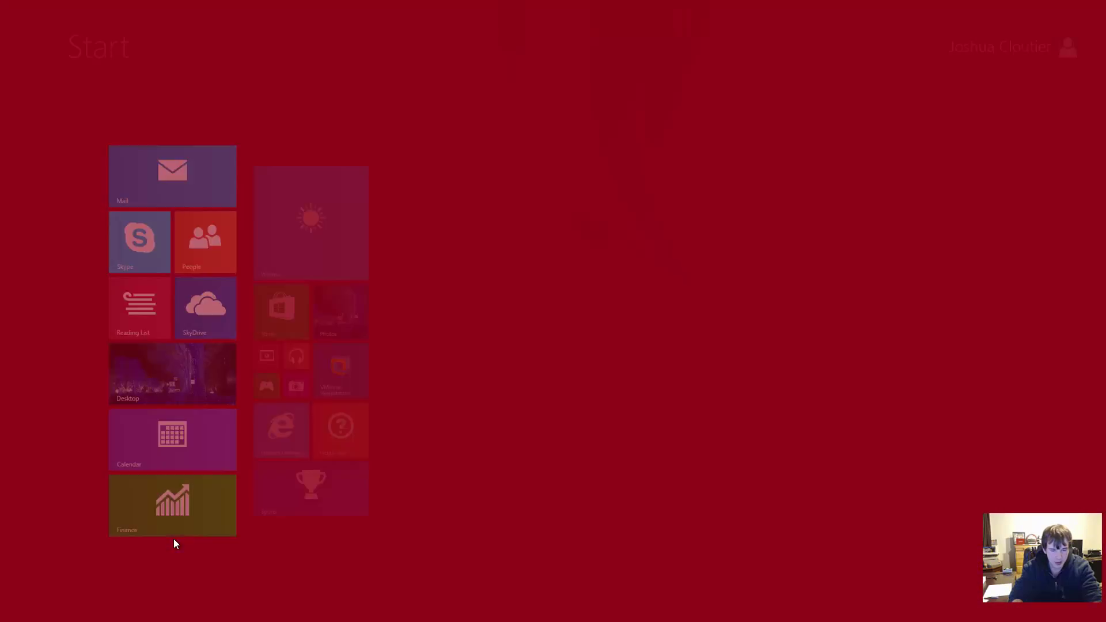
type("notepad")
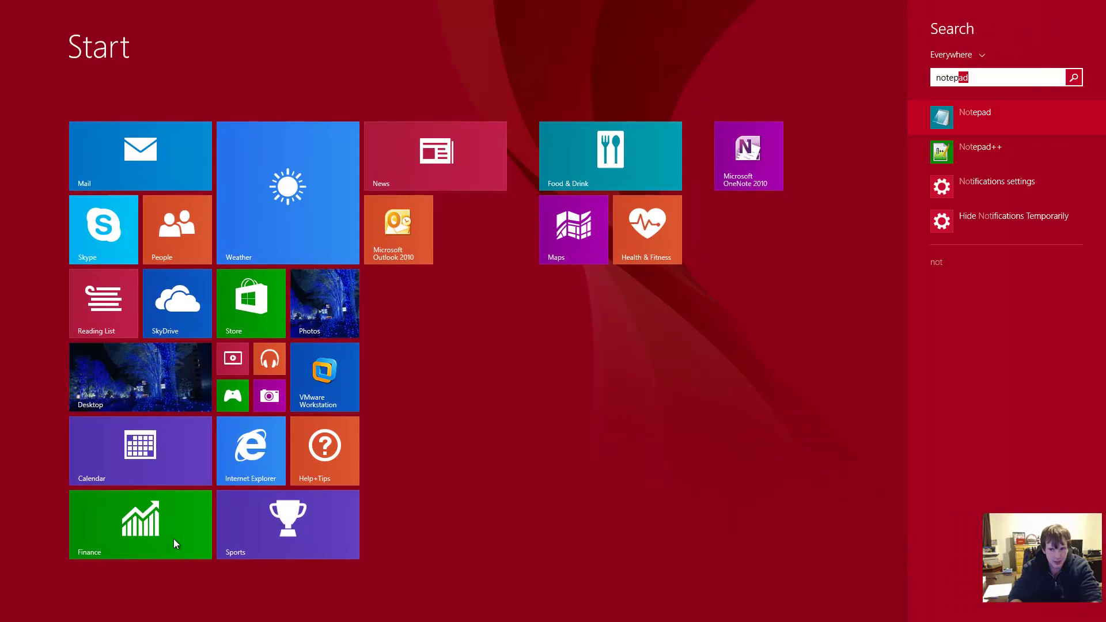
key("Return")
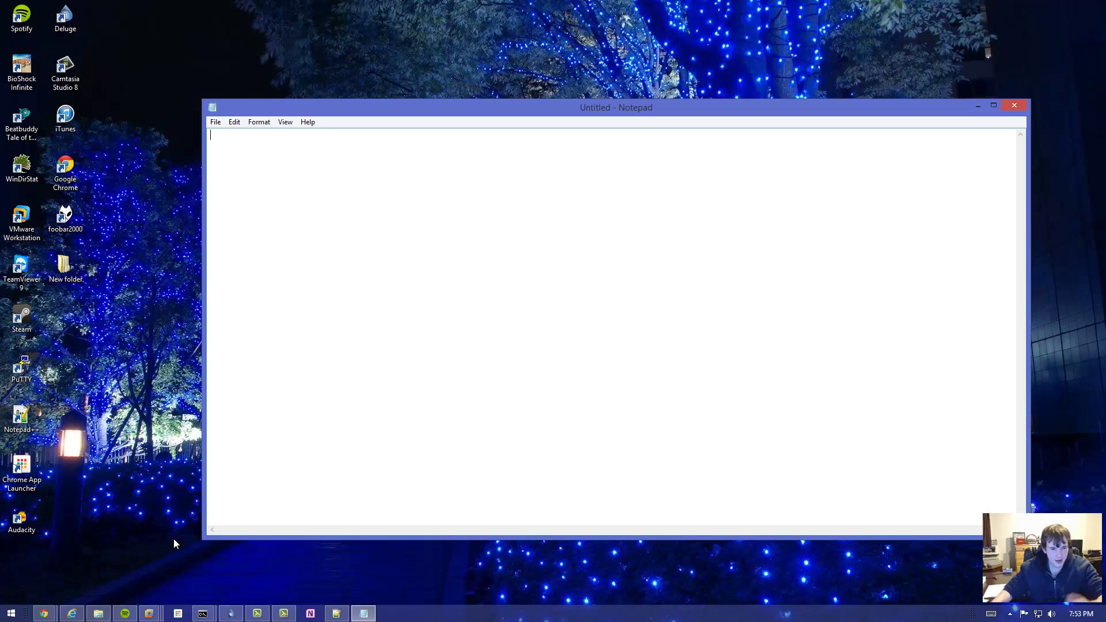
left_click(1013, 107)
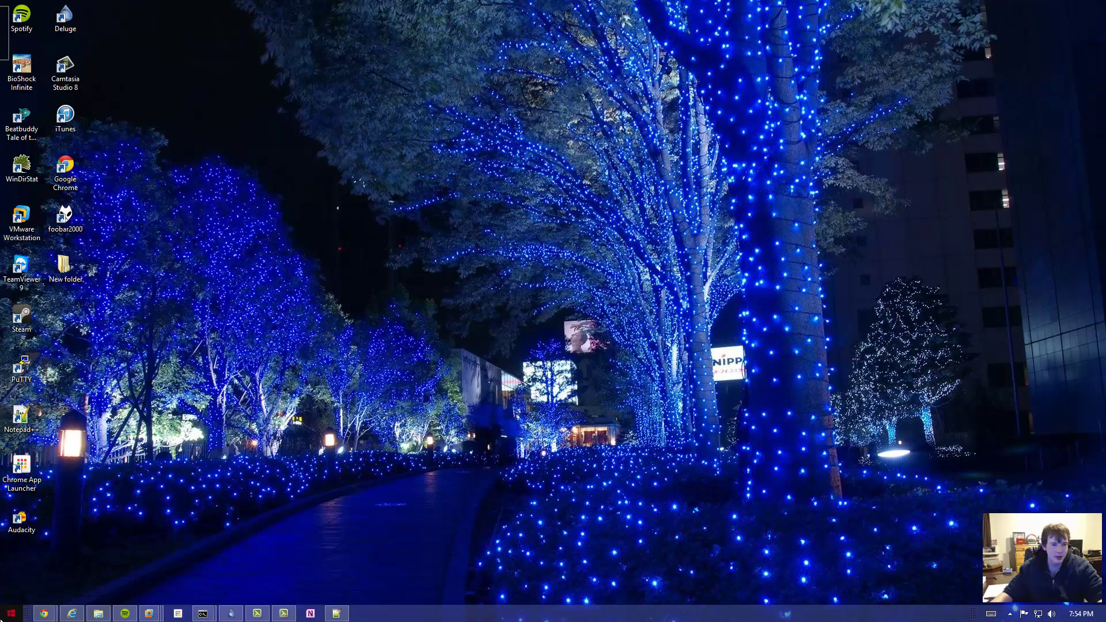
Step: Reveal the recent apps strip at the desktop's edge, and switch back and forth between the Start screen and the desktop
mouse_move(2, 420)
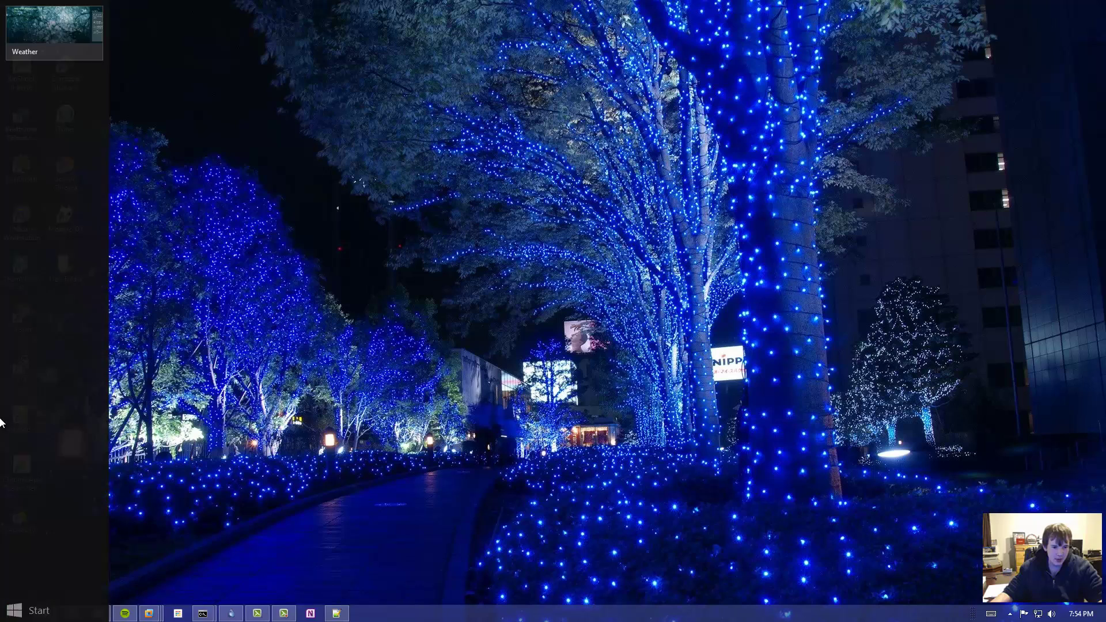
key("super")
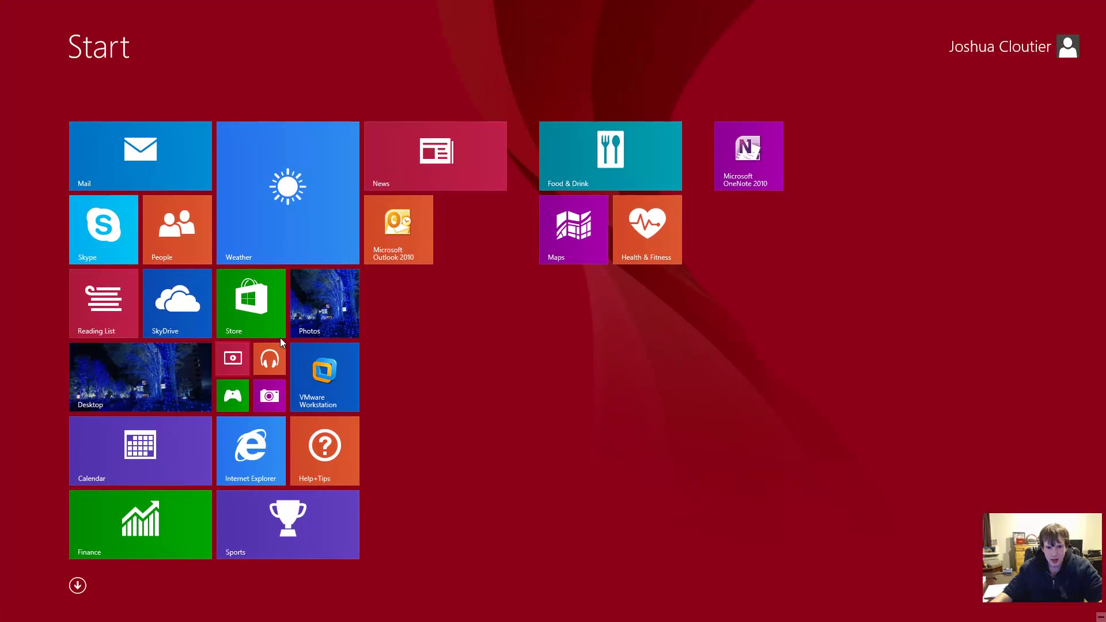
right_click(562, 351)
left_click(524, 351)
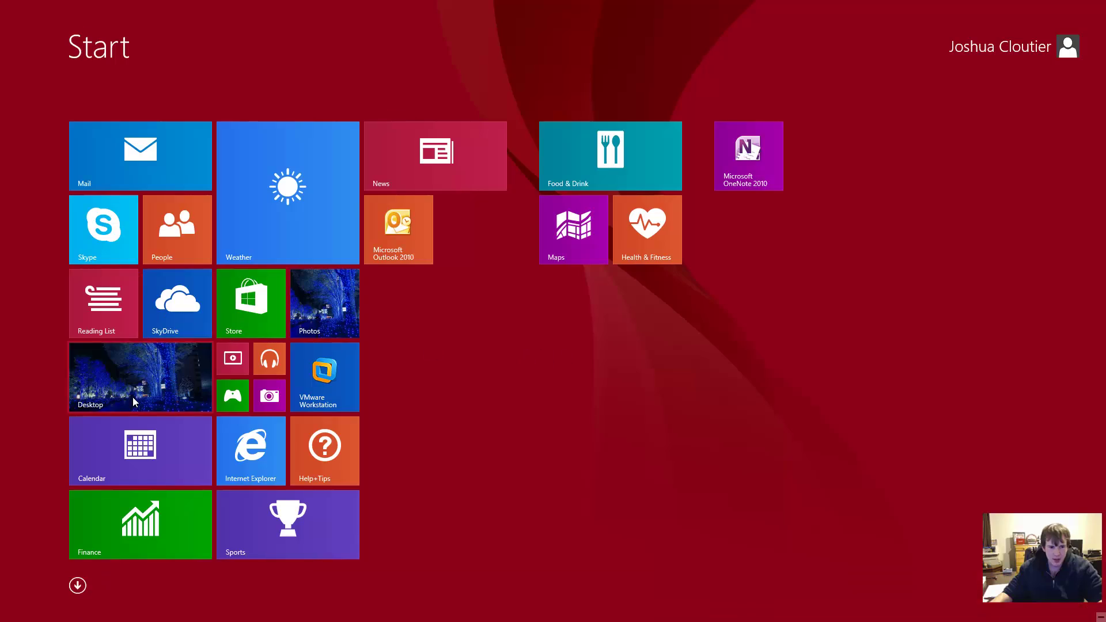
left_click(167, 381)
key("super")
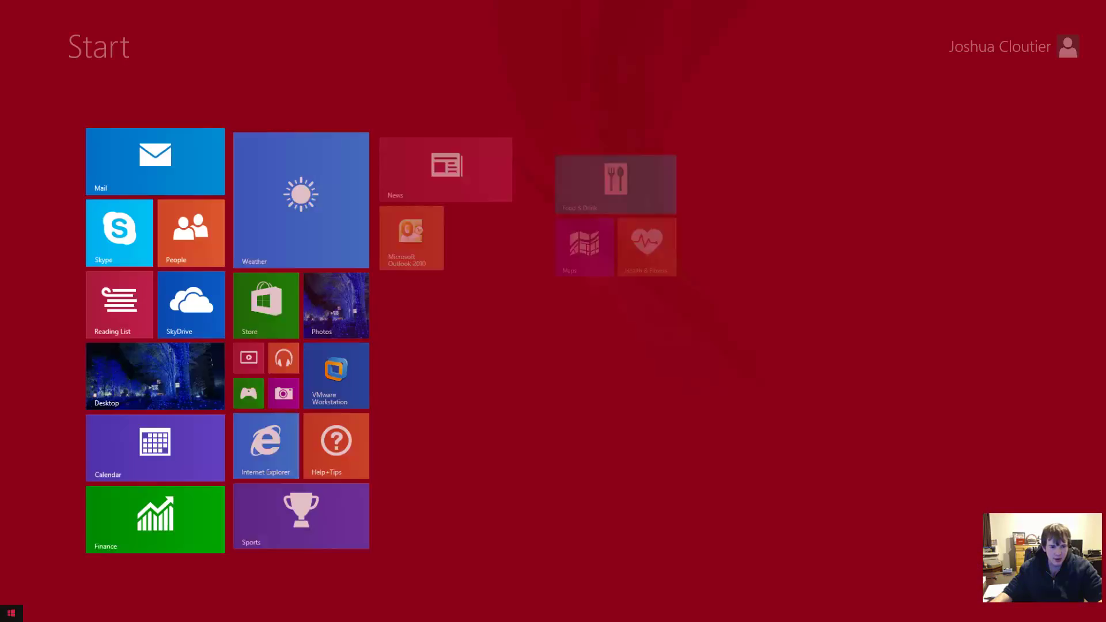
left_click(116, 397)
key("super")
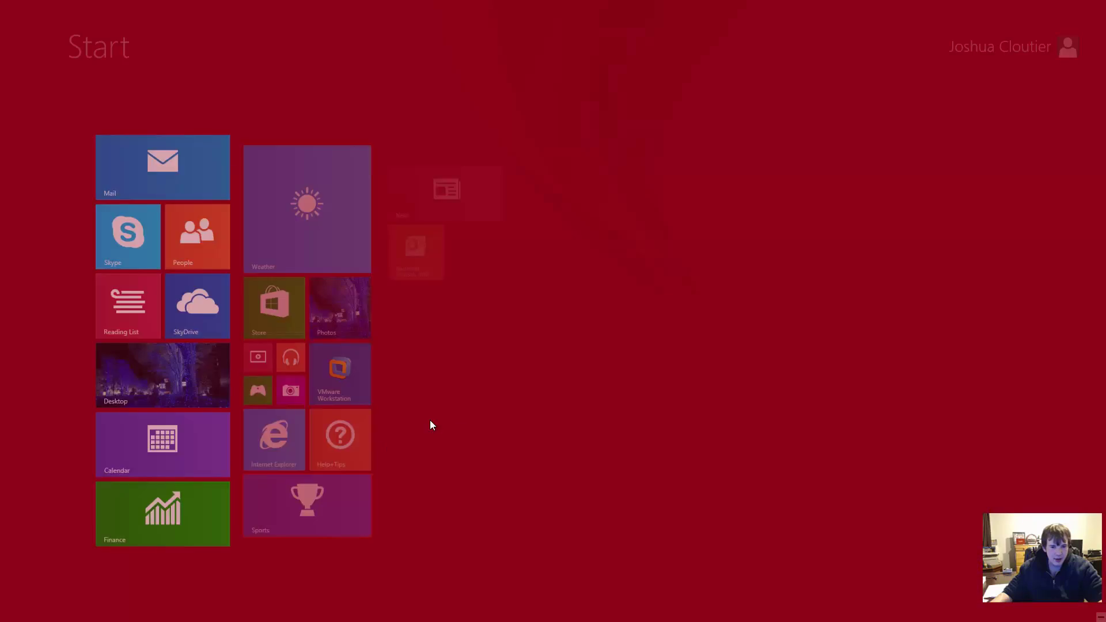
left_click(967, 477)
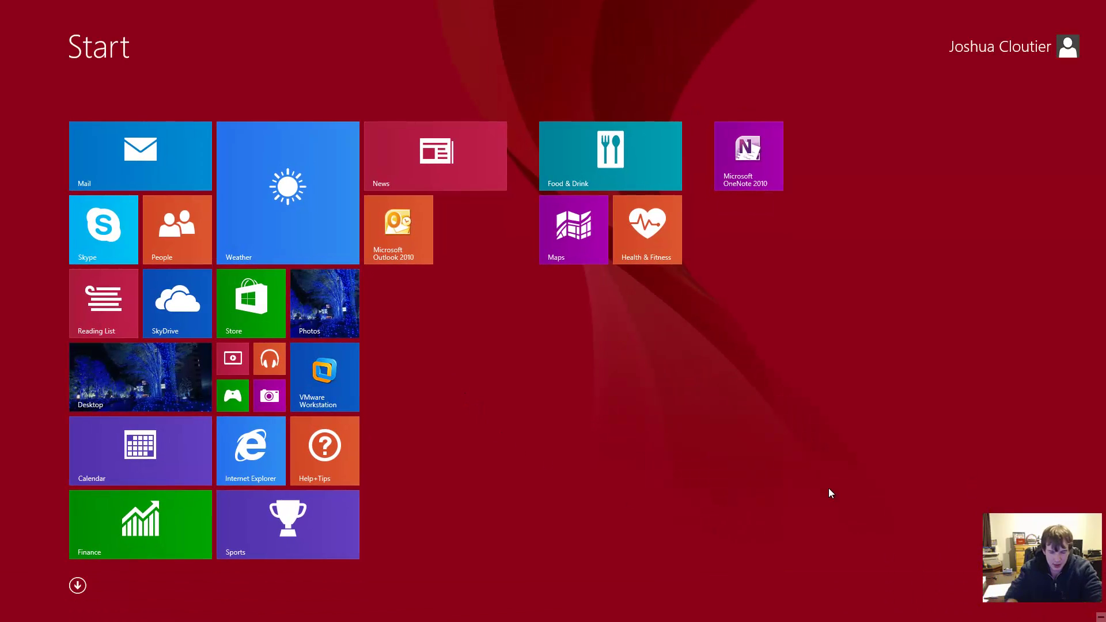
Step: Search from the Start screen for startup and open the "Change advanced startup options" result
type("startup")
key("Down")
key("Down")
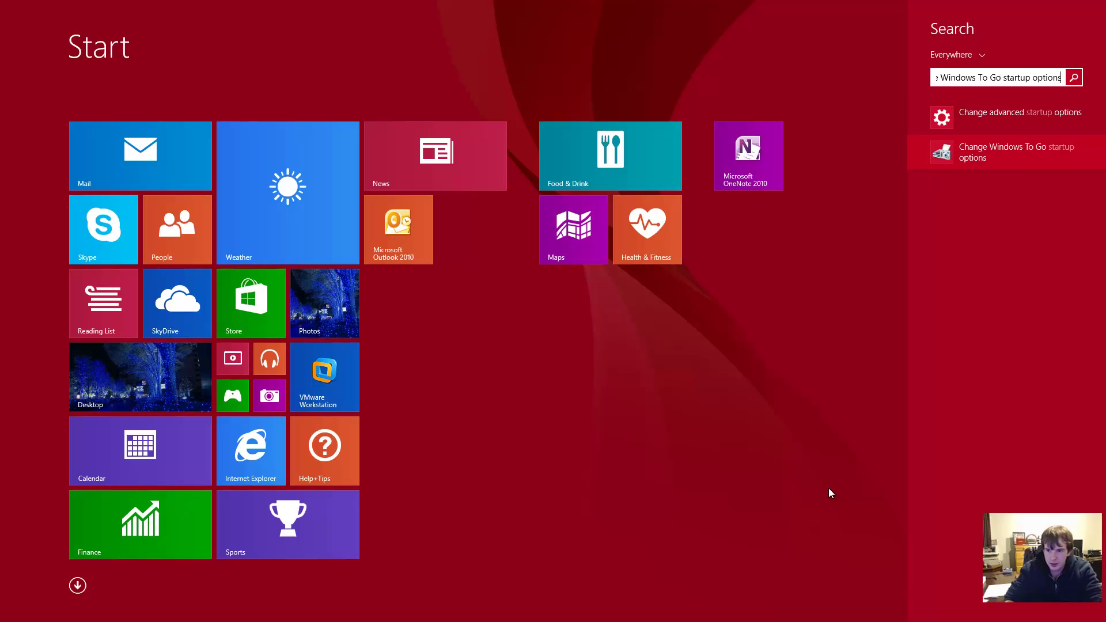
key("Up")
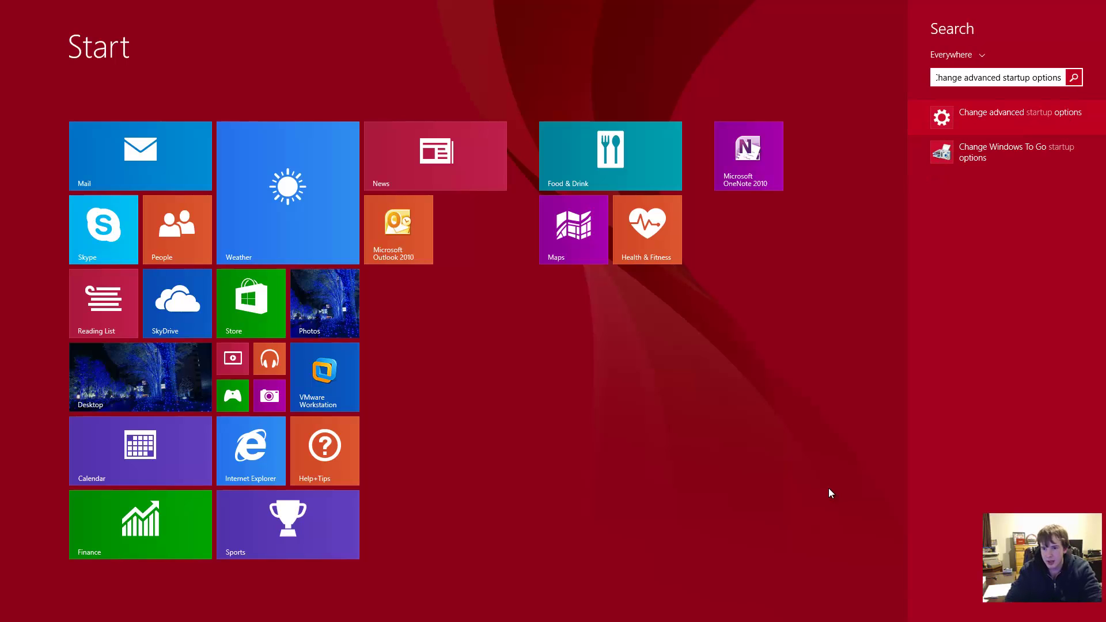
left_click(986, 115)
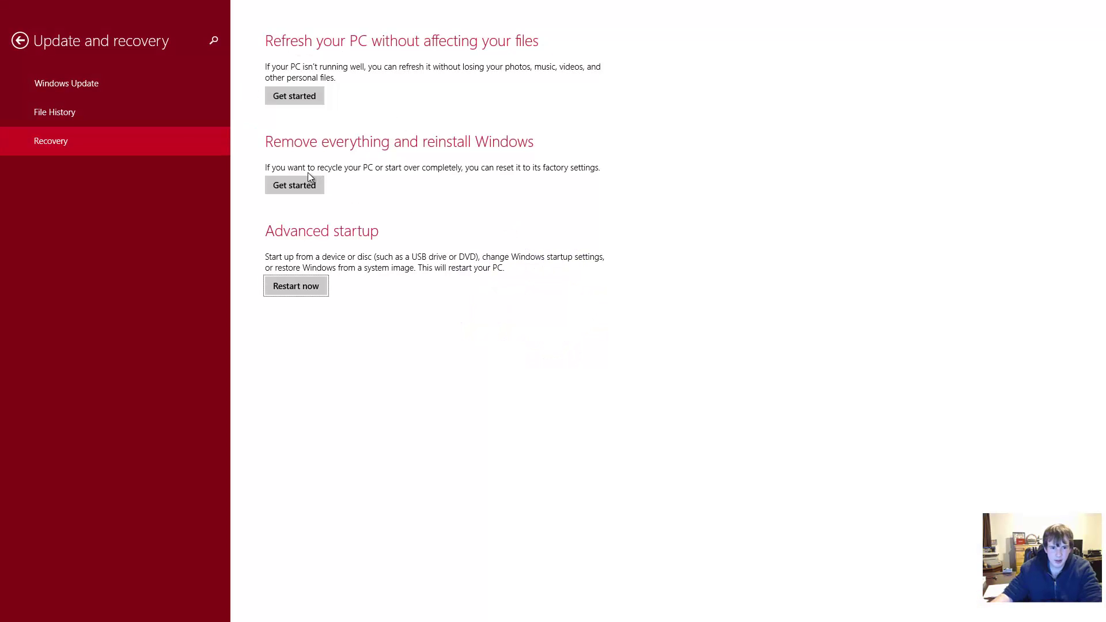
Step: View the File History and Accounts settings, and return to the main PC settings page
left_click(80, 111)
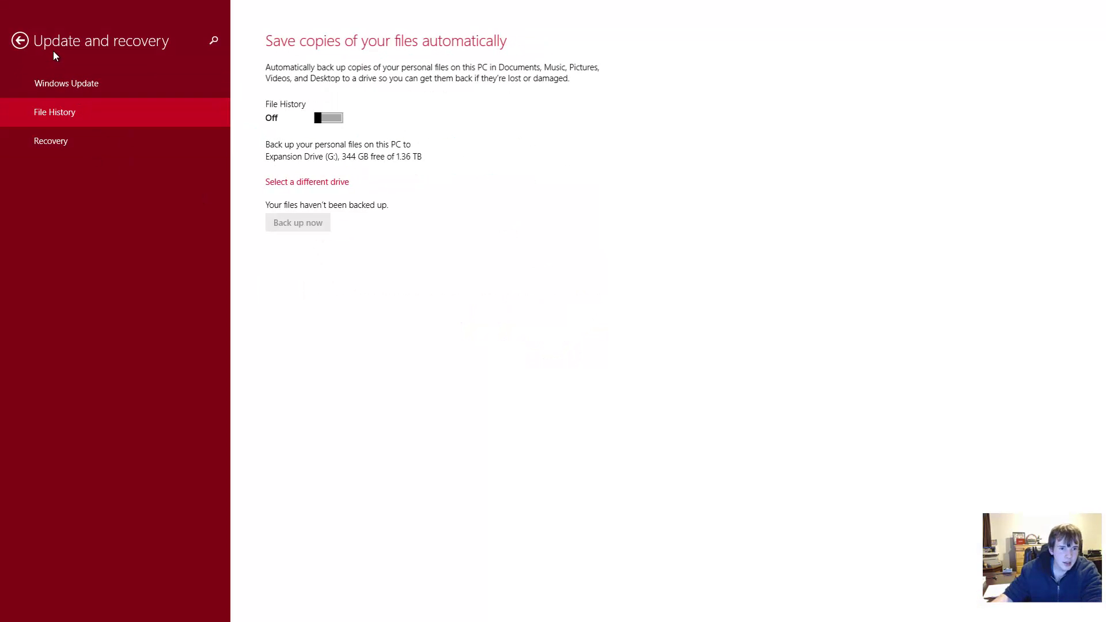
left_click(22, 40)
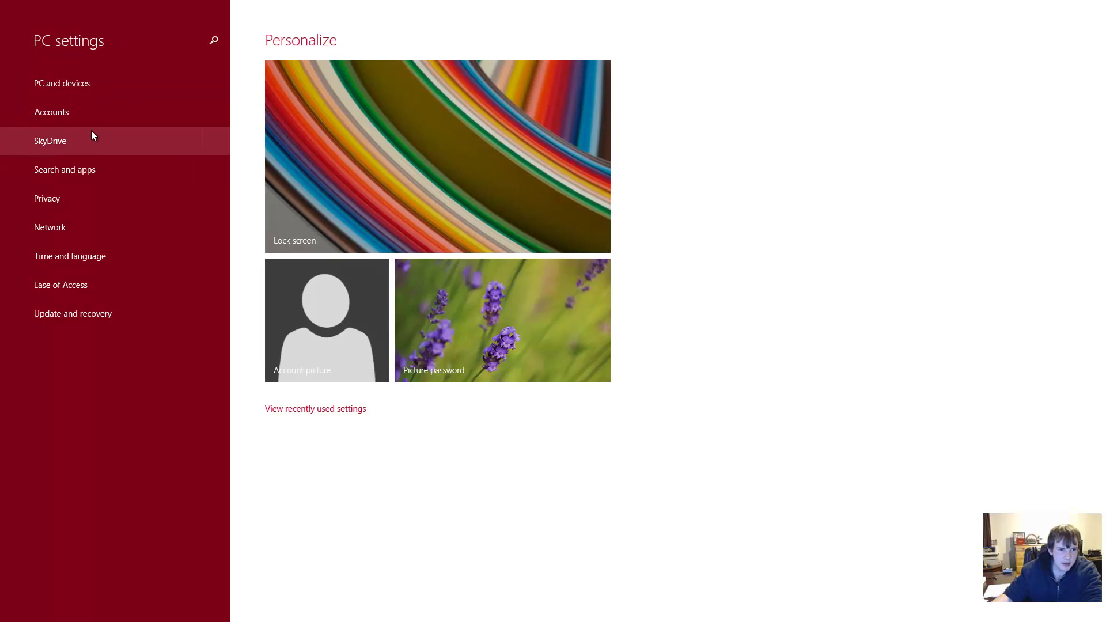
left_click(66, 115)
left_click(22, 46)
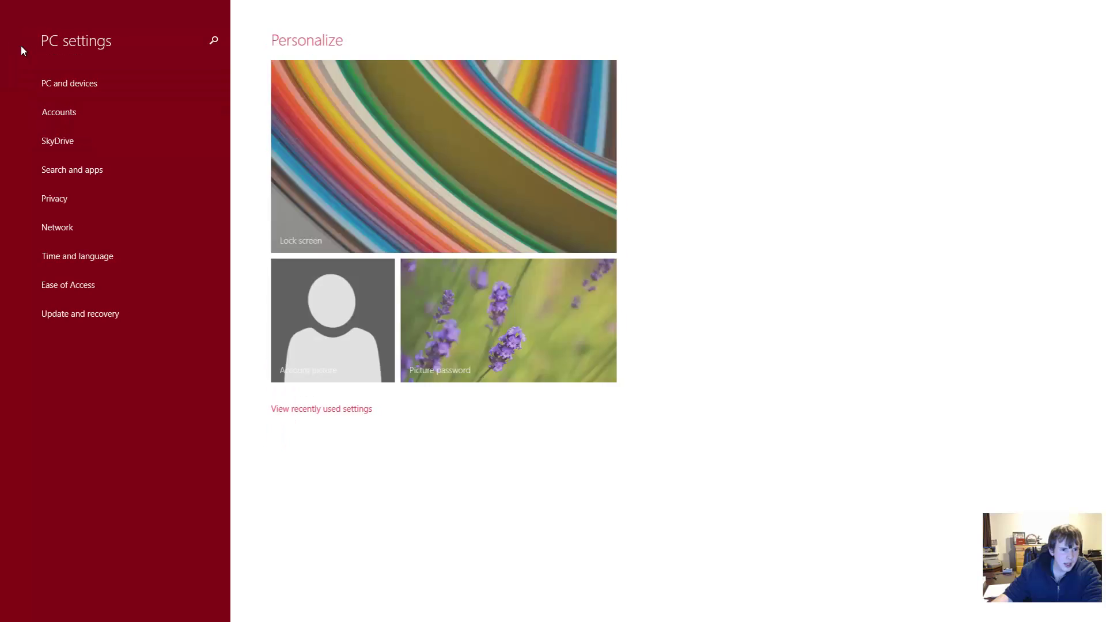
Step: Look through the Devices, Display and Lock screen settings under PC and devices, and return to the main PC settings page
left_click(51, 83)
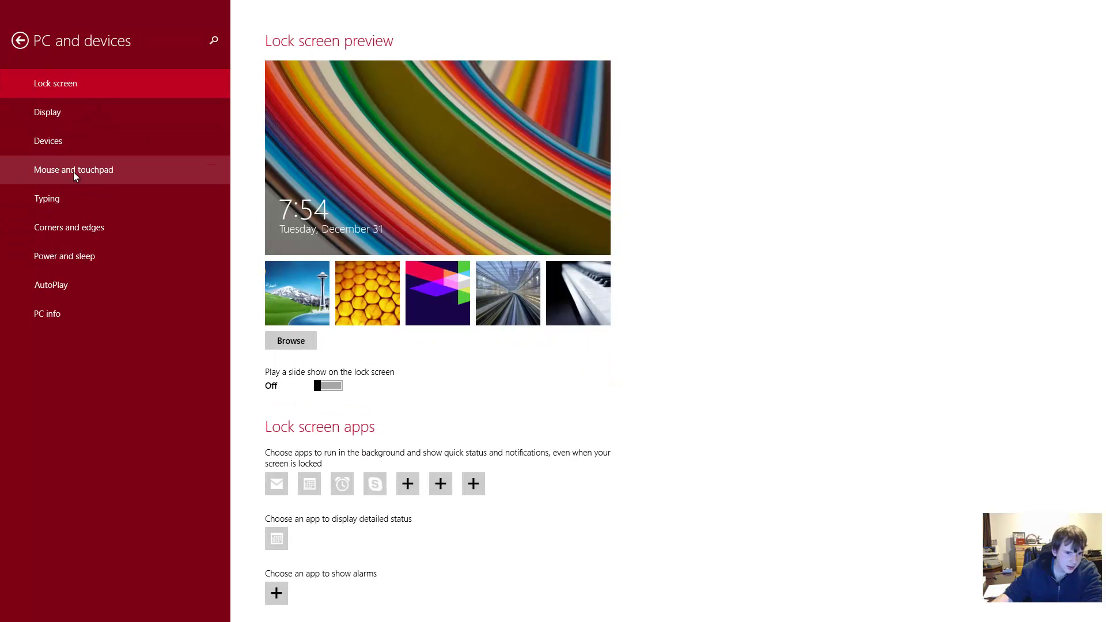
left_click(70, 136)
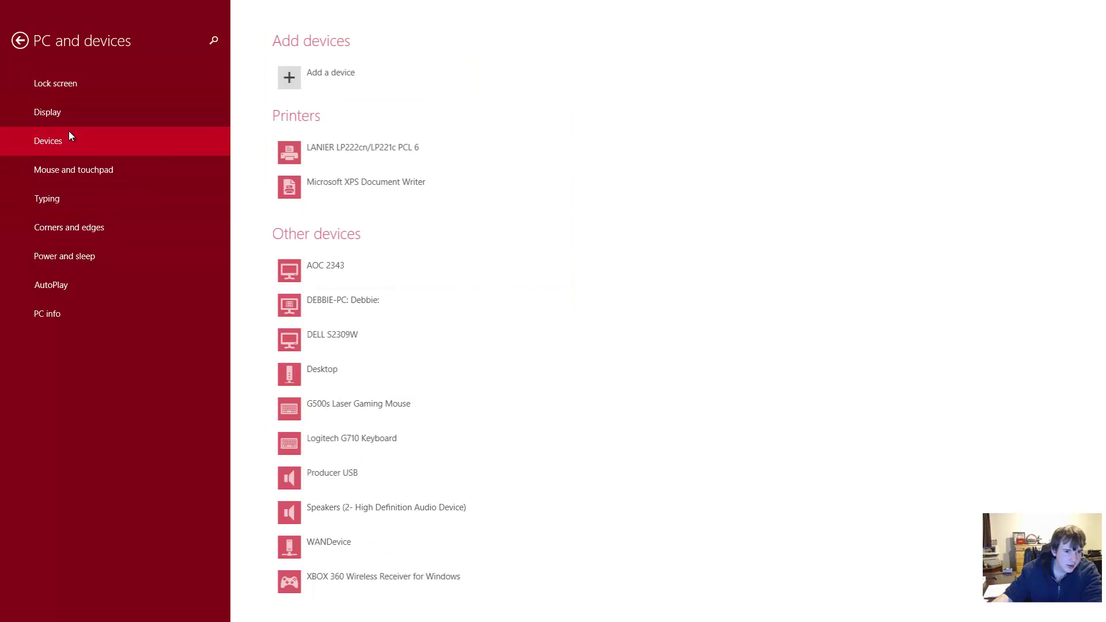
left_click(68, 120)
left_click(44, 91)
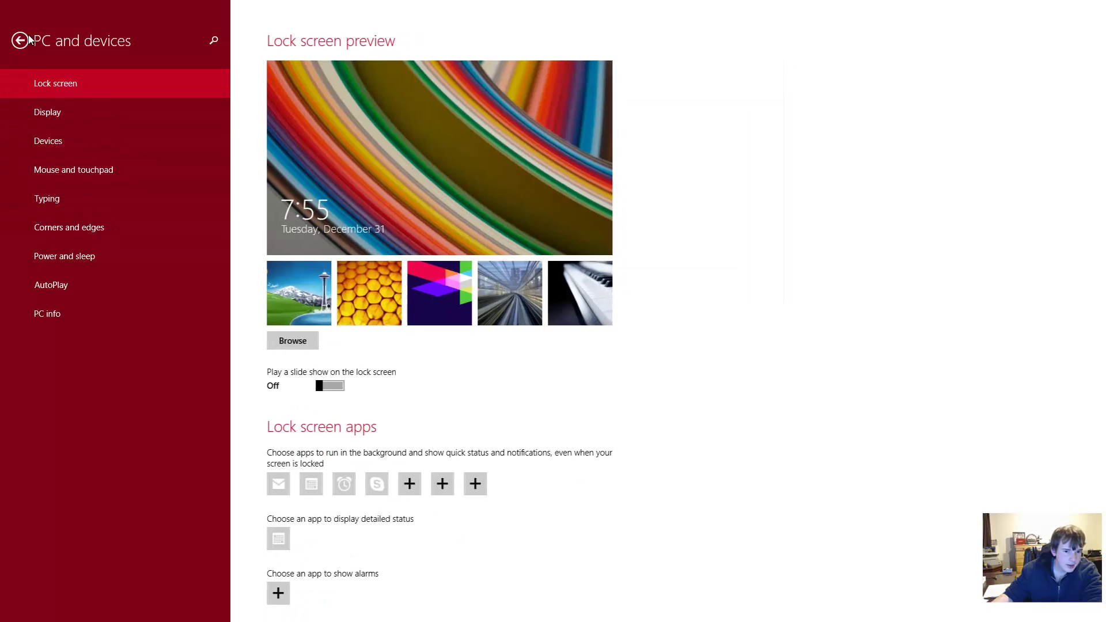
left_click(29, 38)
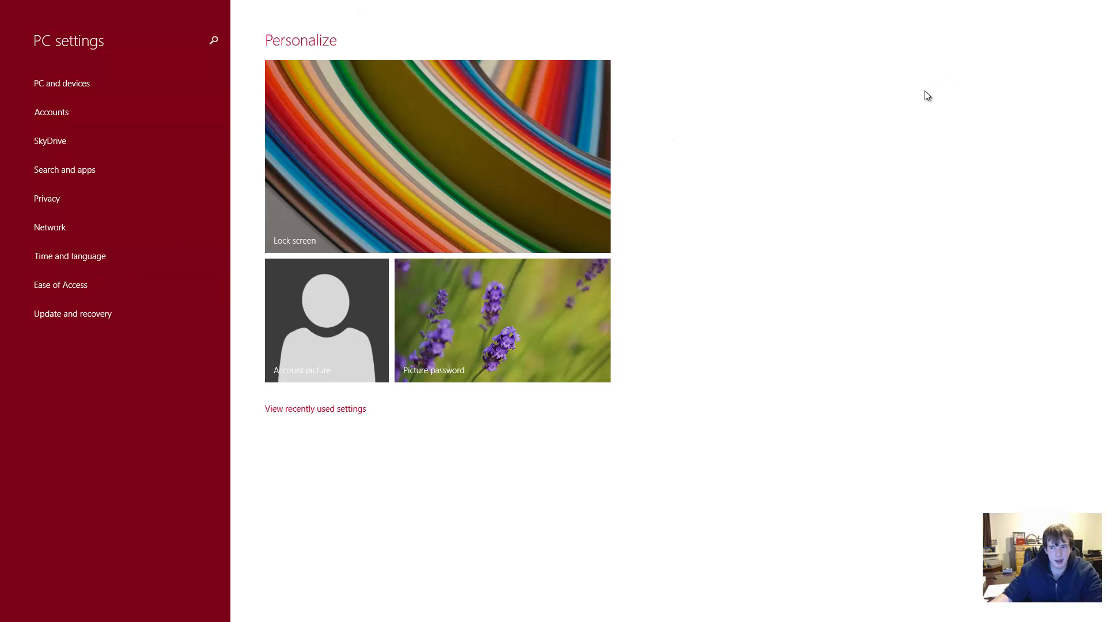
Step: Leave PC settings for the desktop and switch to Chrome to read the PCWorld article on booting to desktop mode
key("super")
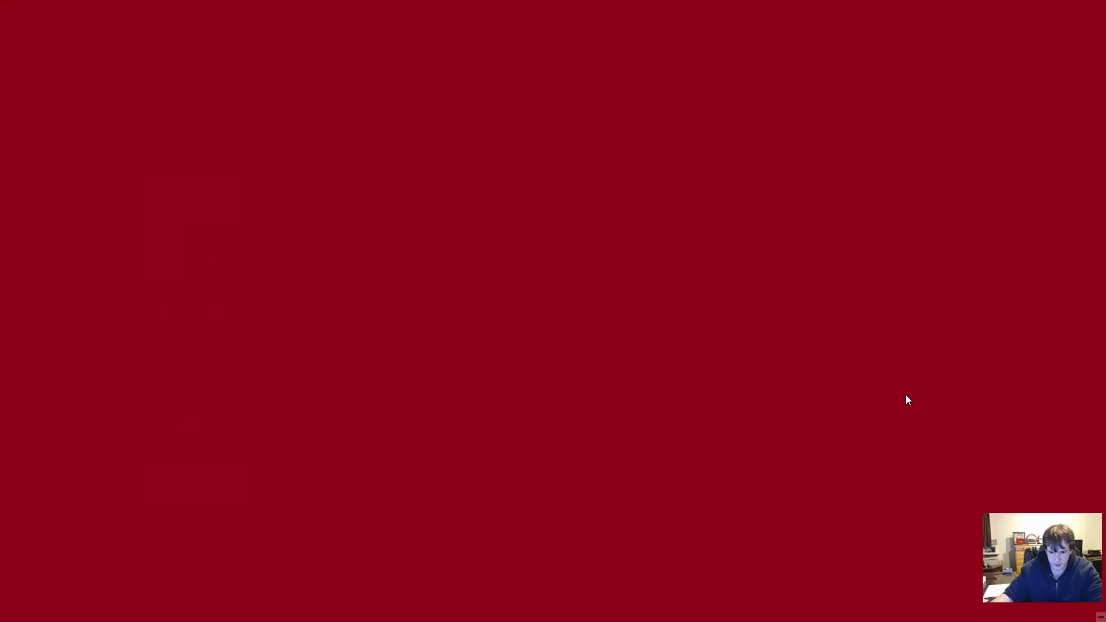
key("super")
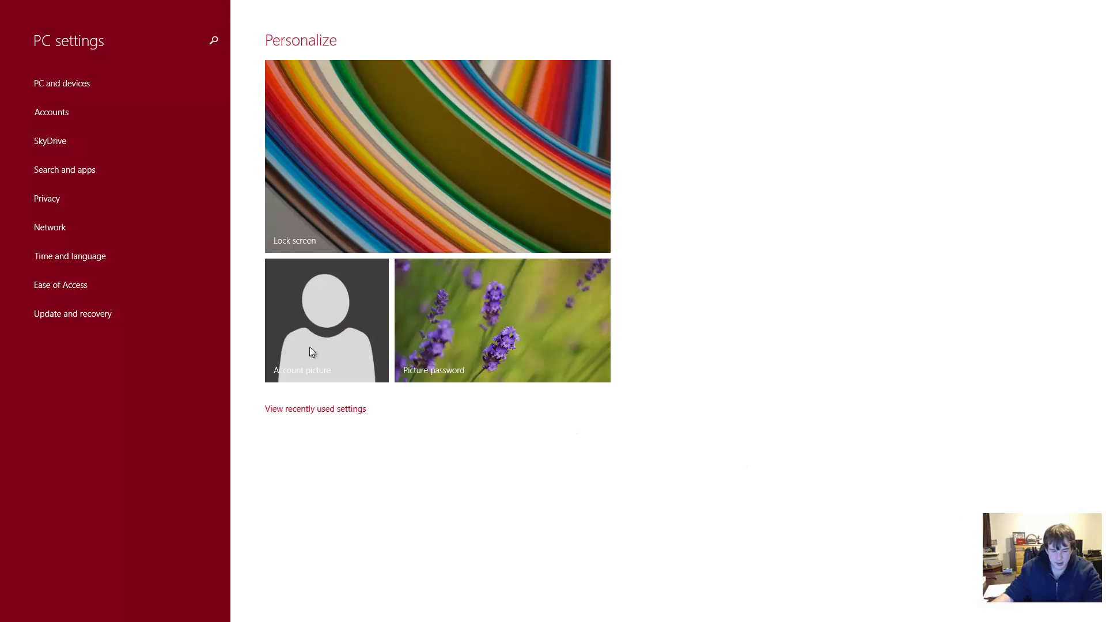
key("super+d")
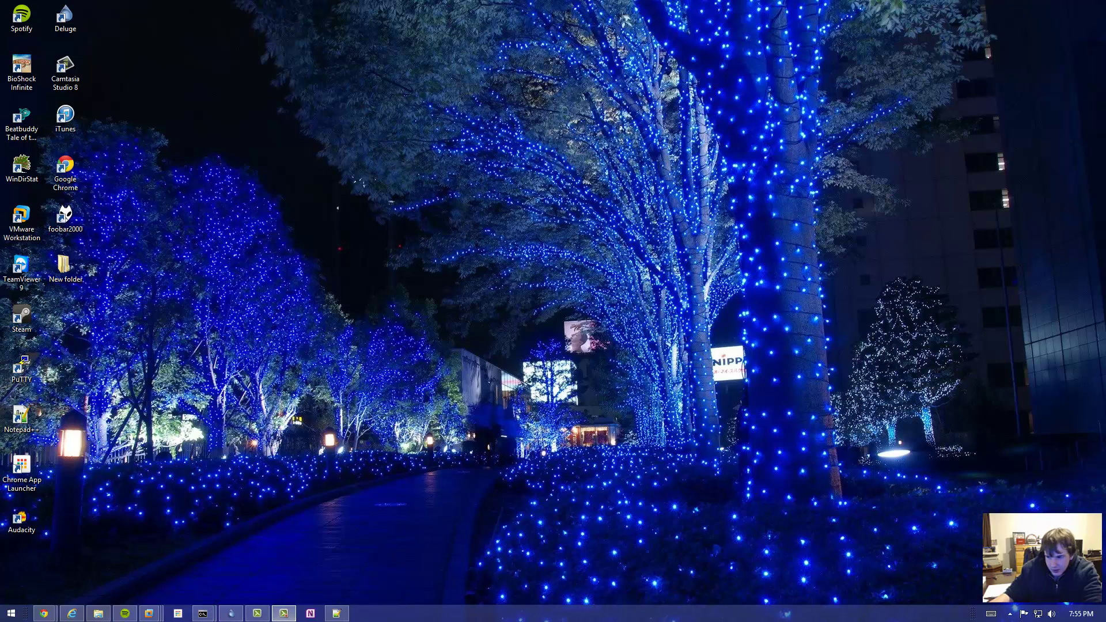
key("alt+Tab")
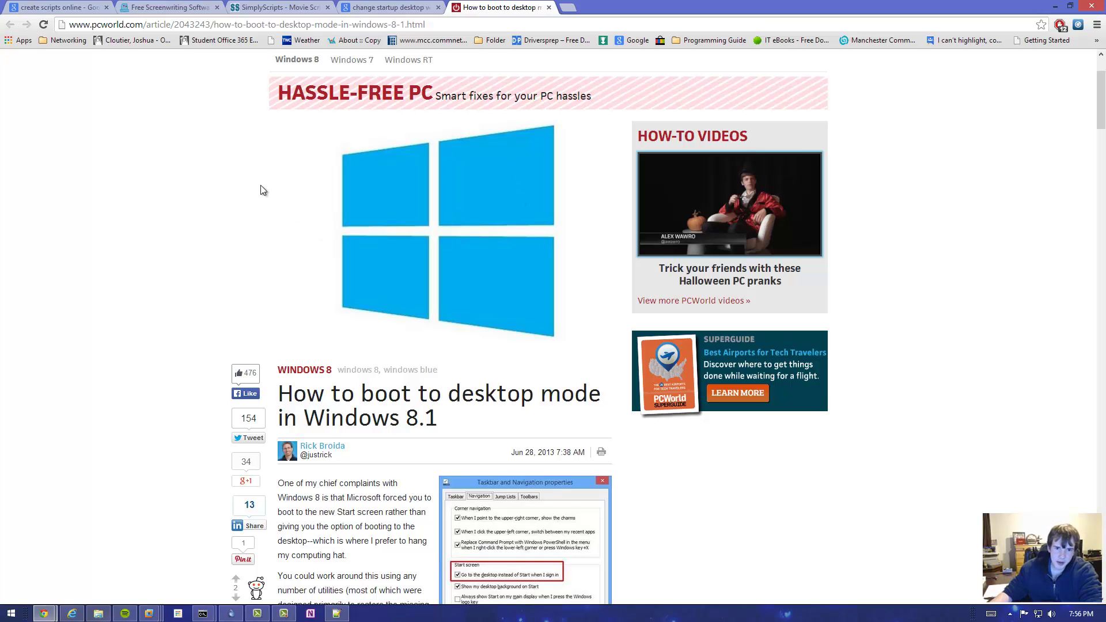
scroll(250, 161, "down", 4)
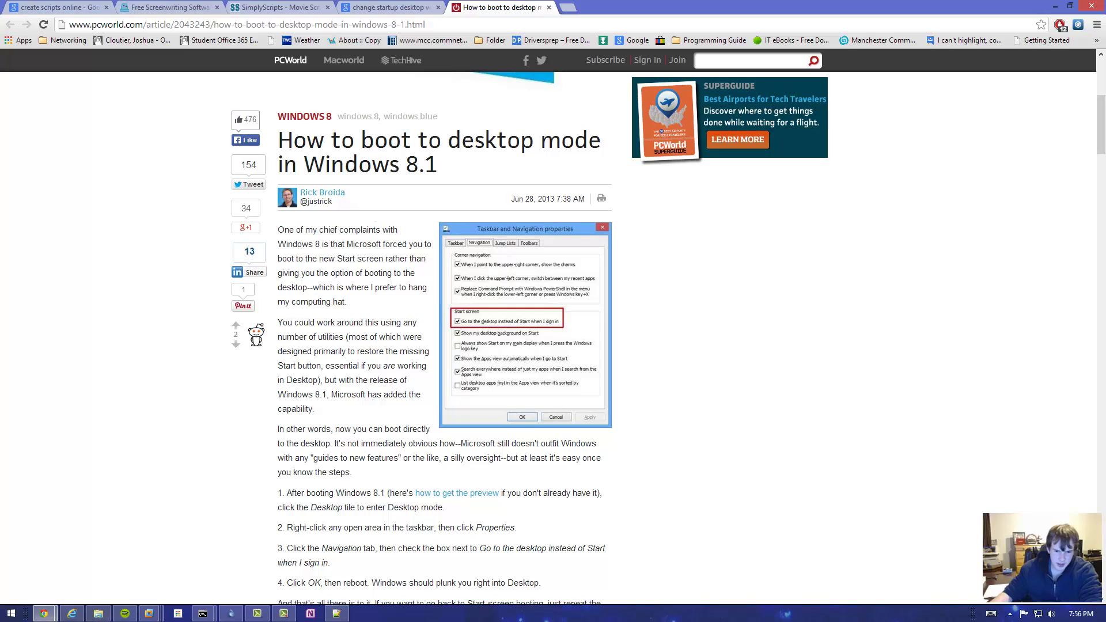
Step: Open the Taskbar and Navigation properties, place the dialog beside the article's example image, and show its Navigation settings
right_click(488, 615)
left_click(508, 610)
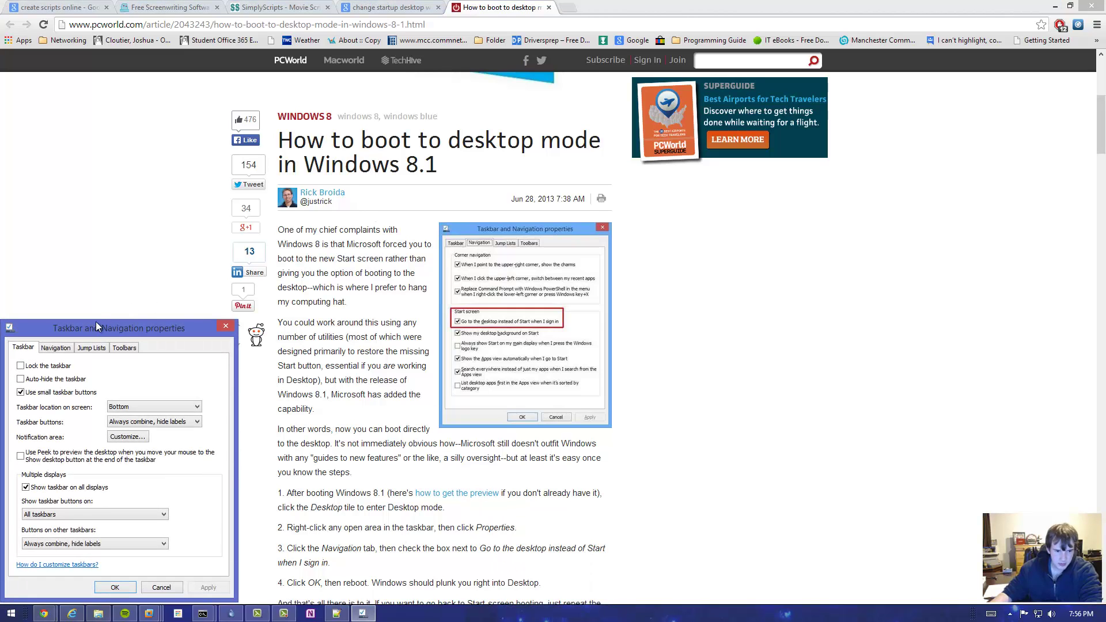
left_click_drag(61, 326, 190, 254)
left_click(190, 274)
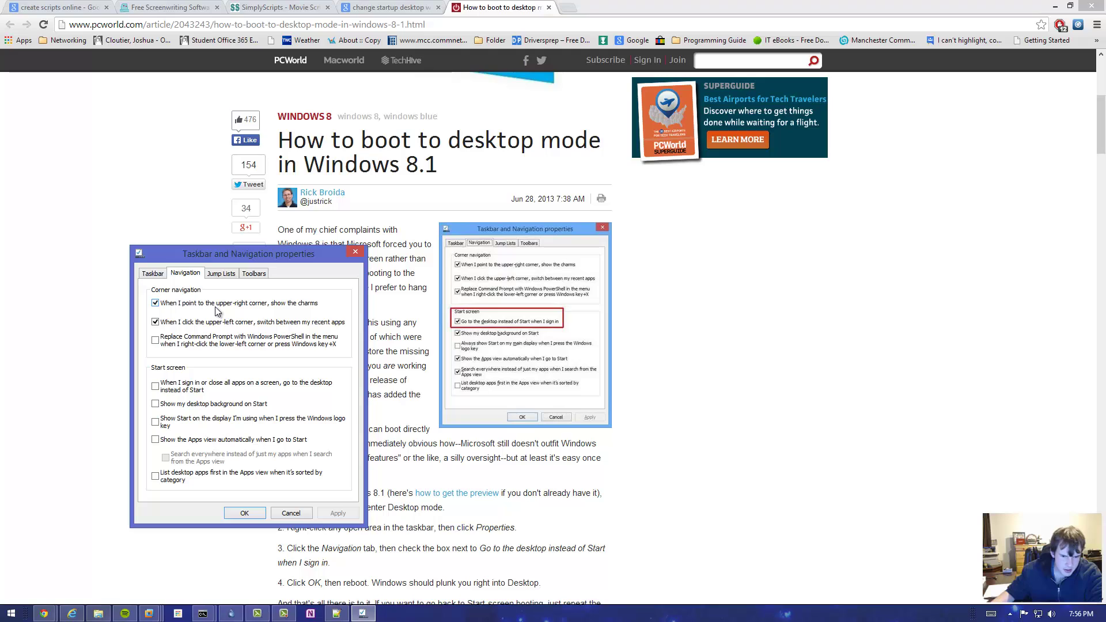
Step: Turn off showing the charms from the upper-right corner, enable going to the desktop instead of Start at sign-in, and apply both changes
left_click(268, 302)
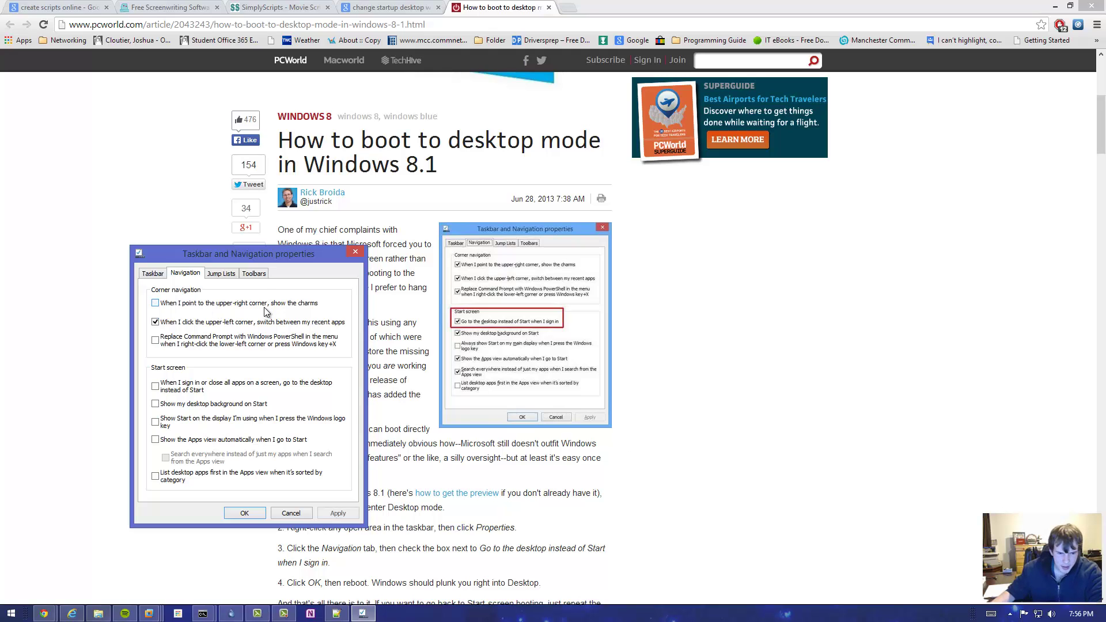
left_click(338, 512)
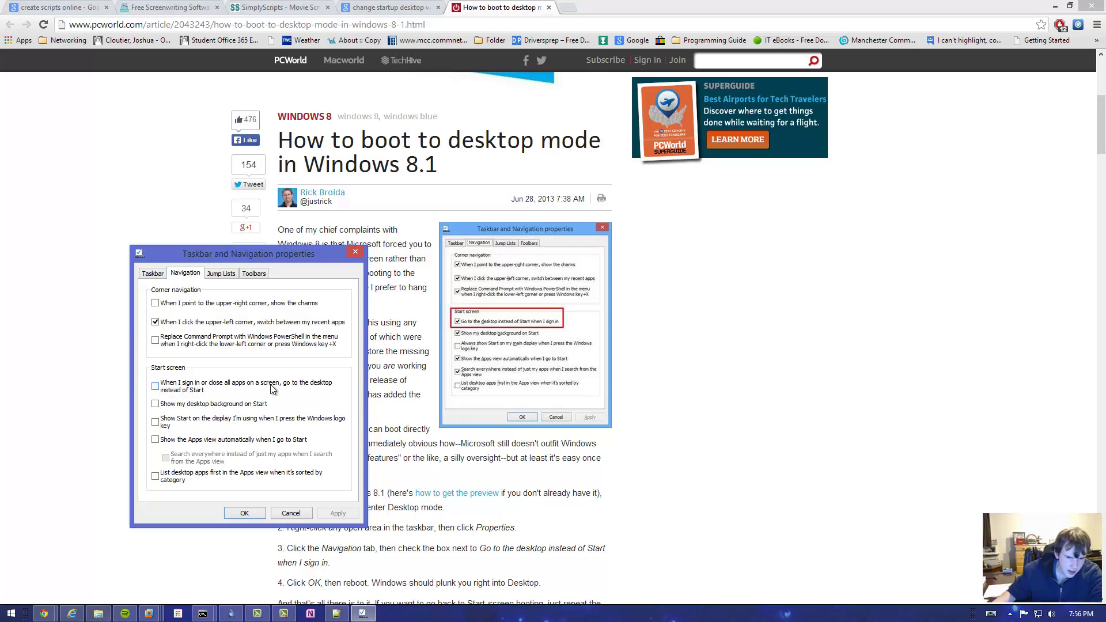
left_click(204, 389)
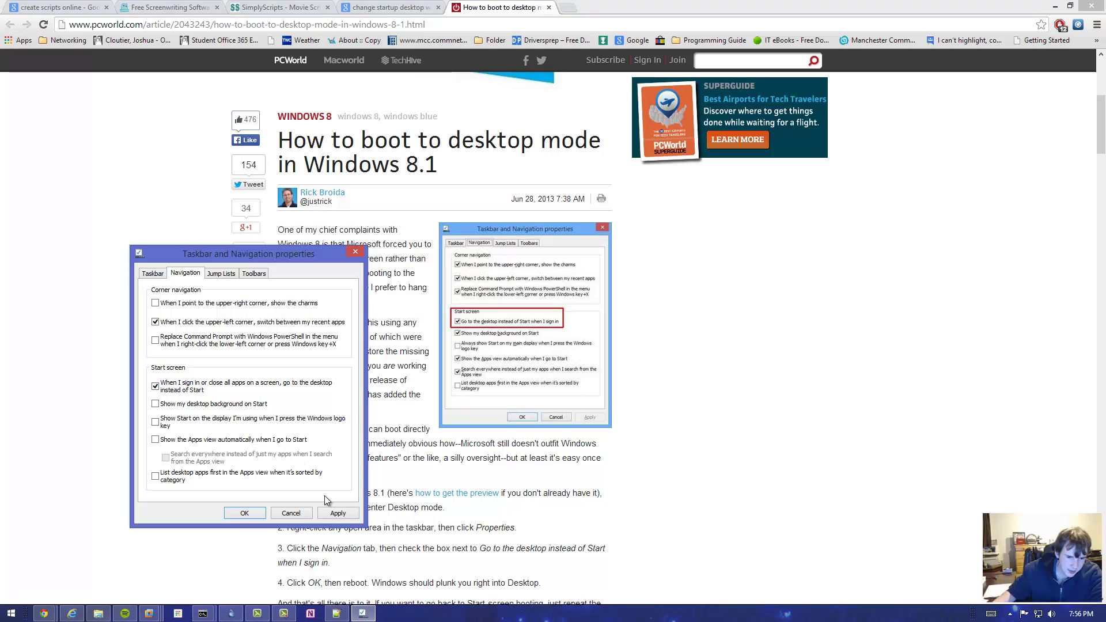
left_click(338, 512)
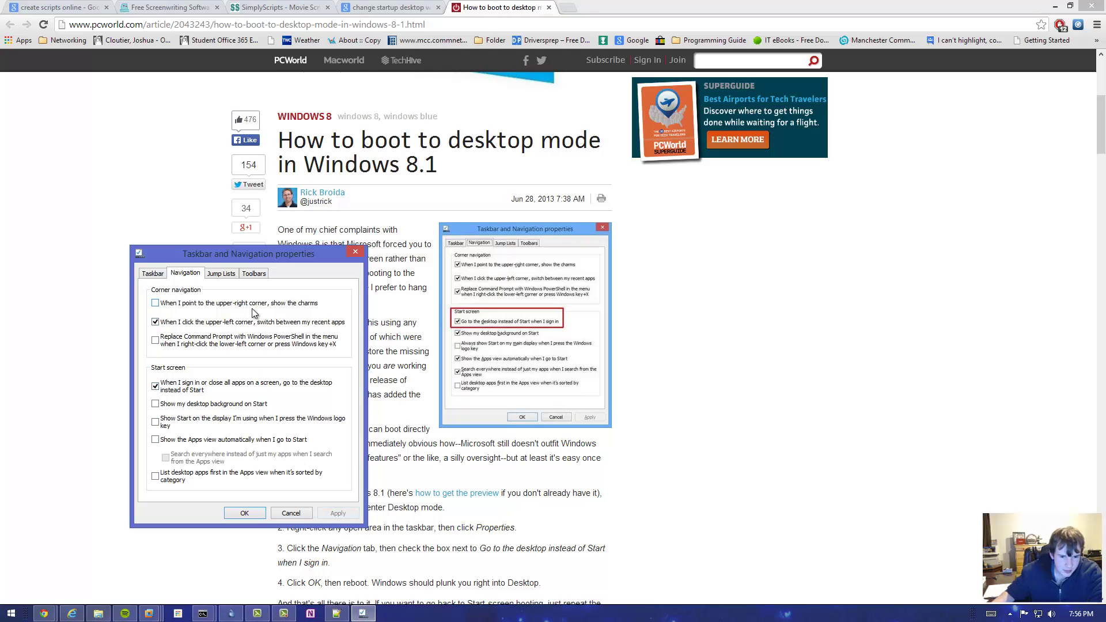
Step: Enable showing the desktop background on Start, apply it, and check the Start screen before returning to the desktop
left_click(191, 406)
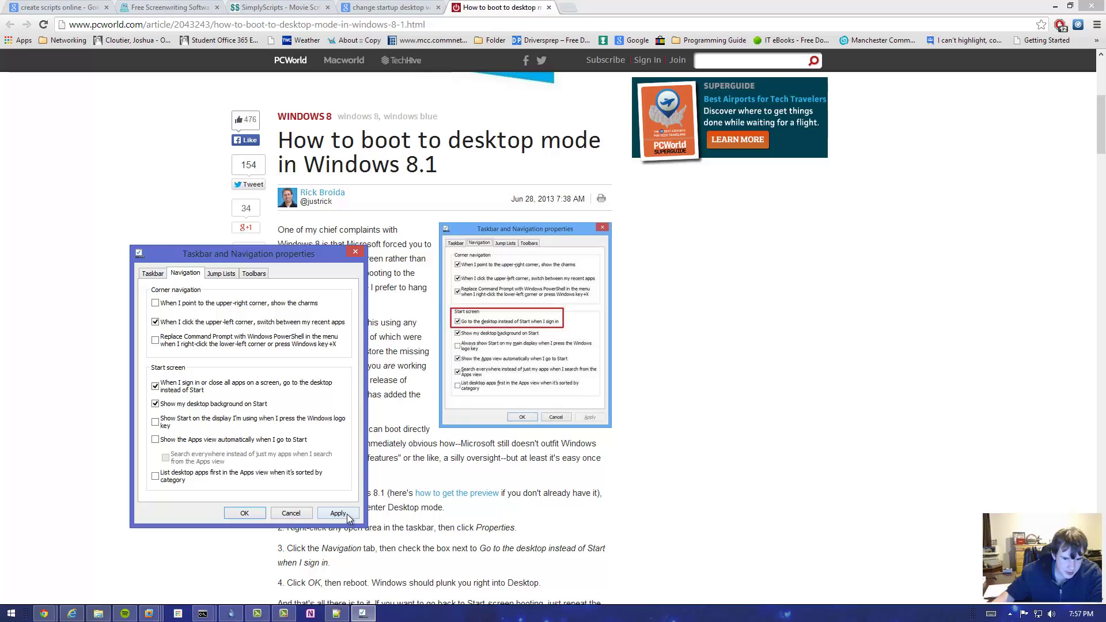
left_click(244, 512)
key("super")
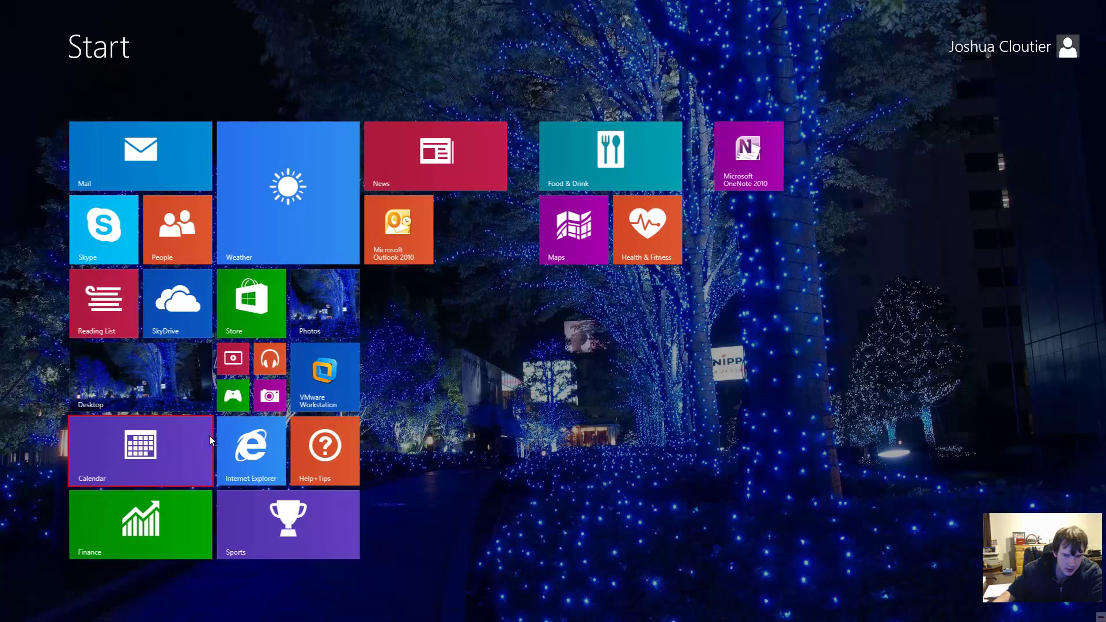
left_click(158, 395)
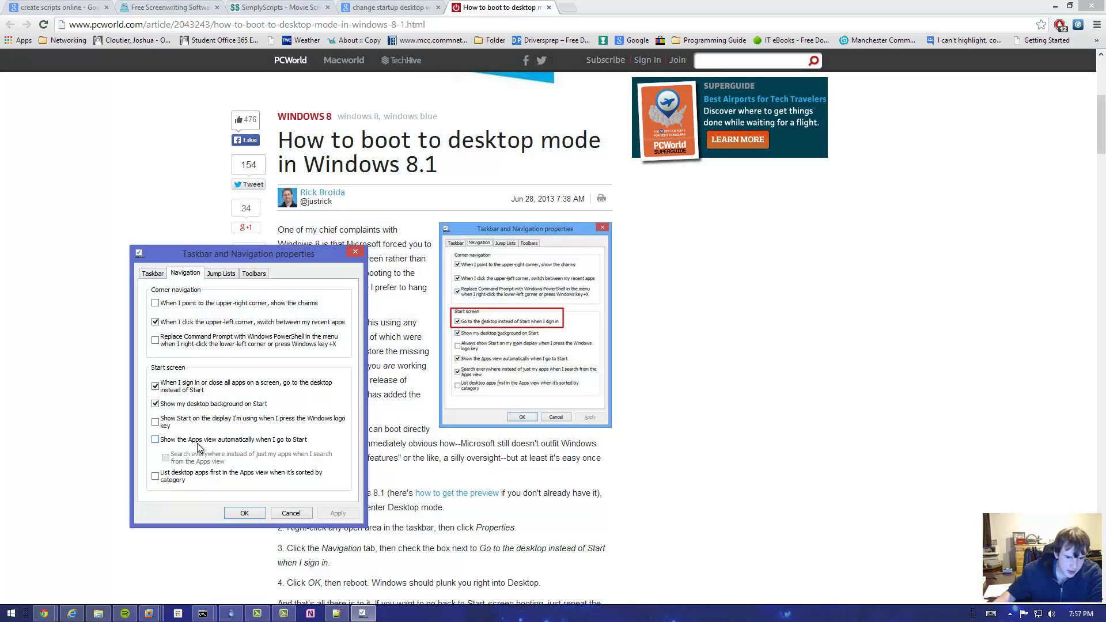
Step: Enable showing the Apps view automatically when going to Start, apply it, and close the Taskbar and Navigation properties
left_click(198, 444)
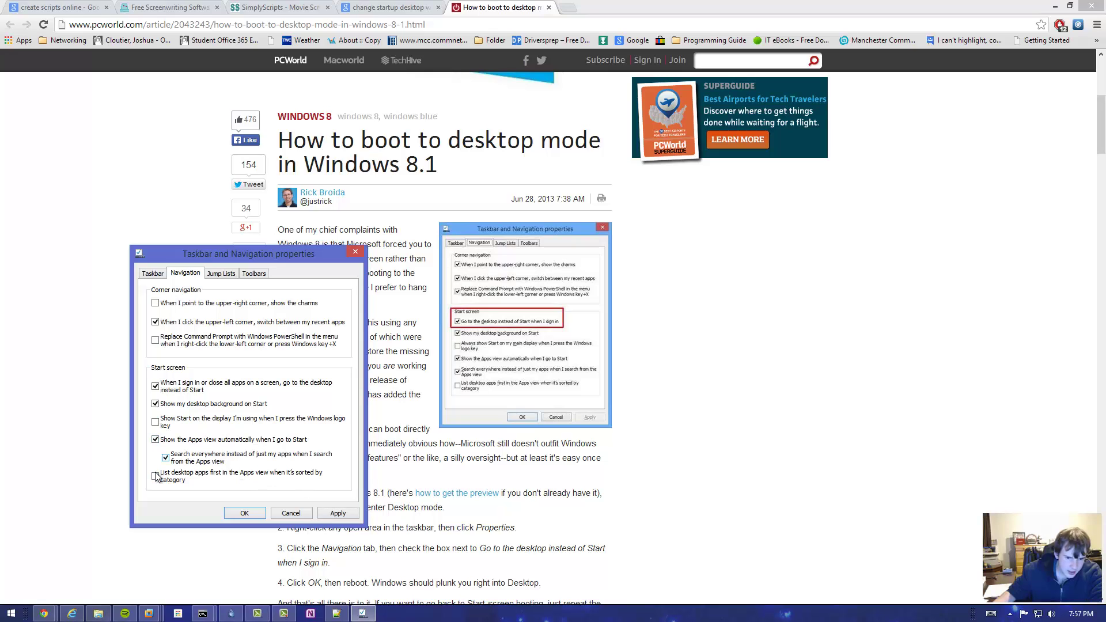
left_click(338, 513)
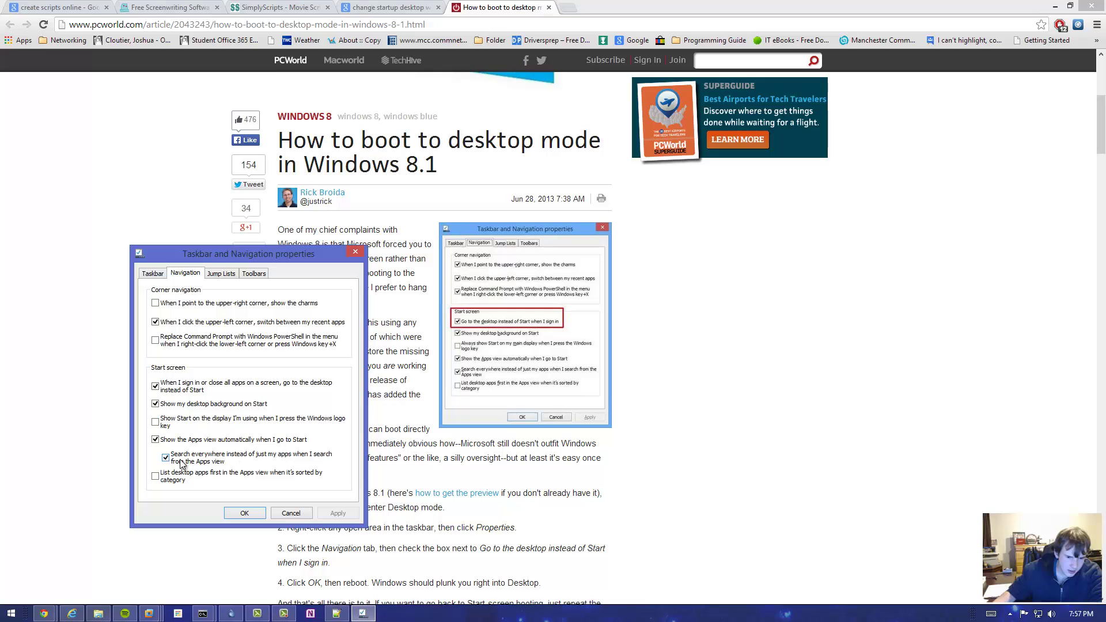
left_click(241, 513)
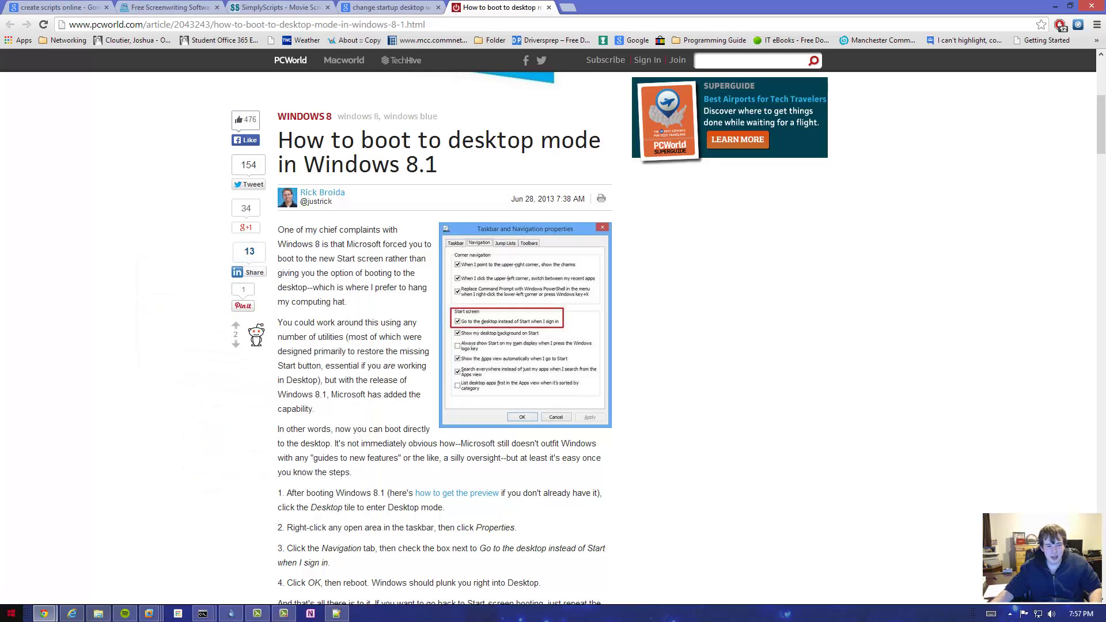
Step: Toggle the Start view on and off, and clear the Chrome window away to show the empty desktop
left_click(11, 613)
left_click(11, 613)
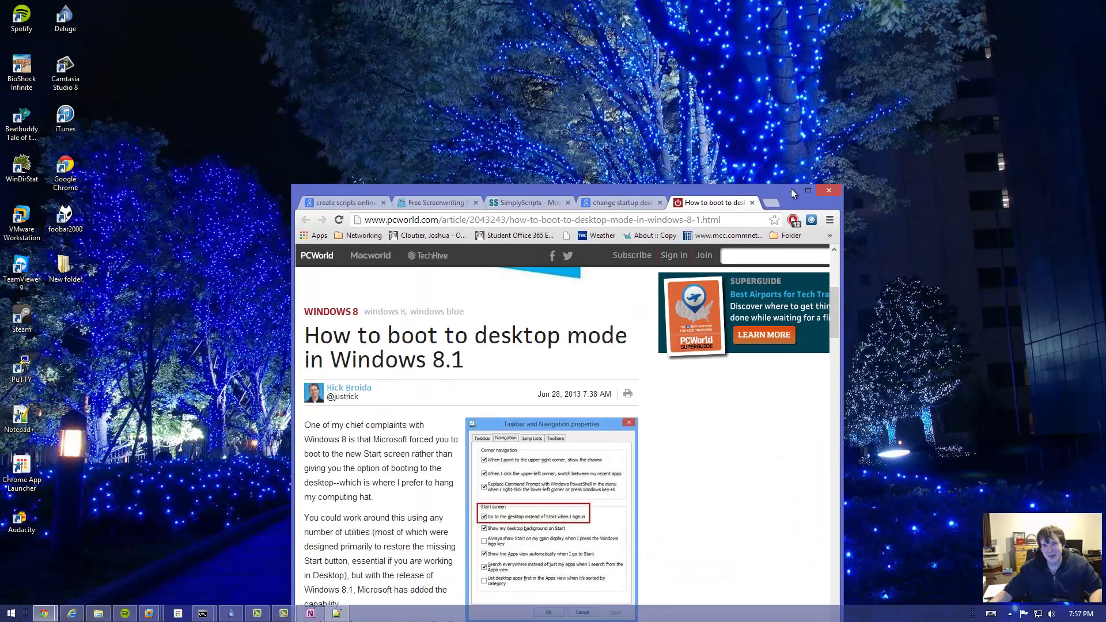
left_click(808, 190)
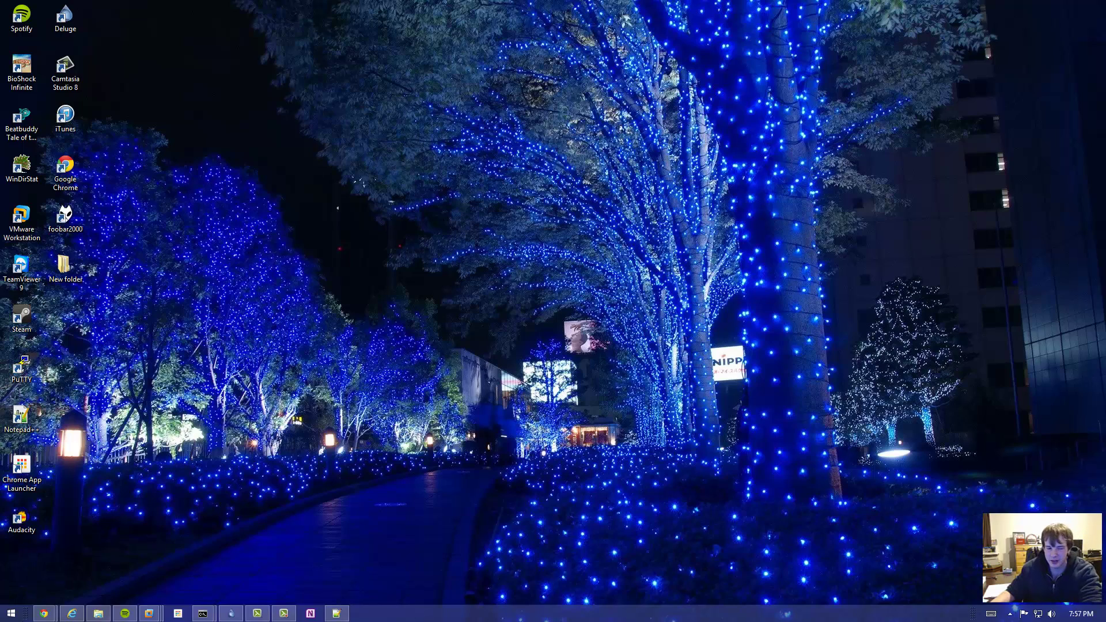
Step: Open the Apps view from the desktop and look through the full list of apps sorted by name
left_click(10, 614)
scroll(316, 437, "down", 5)
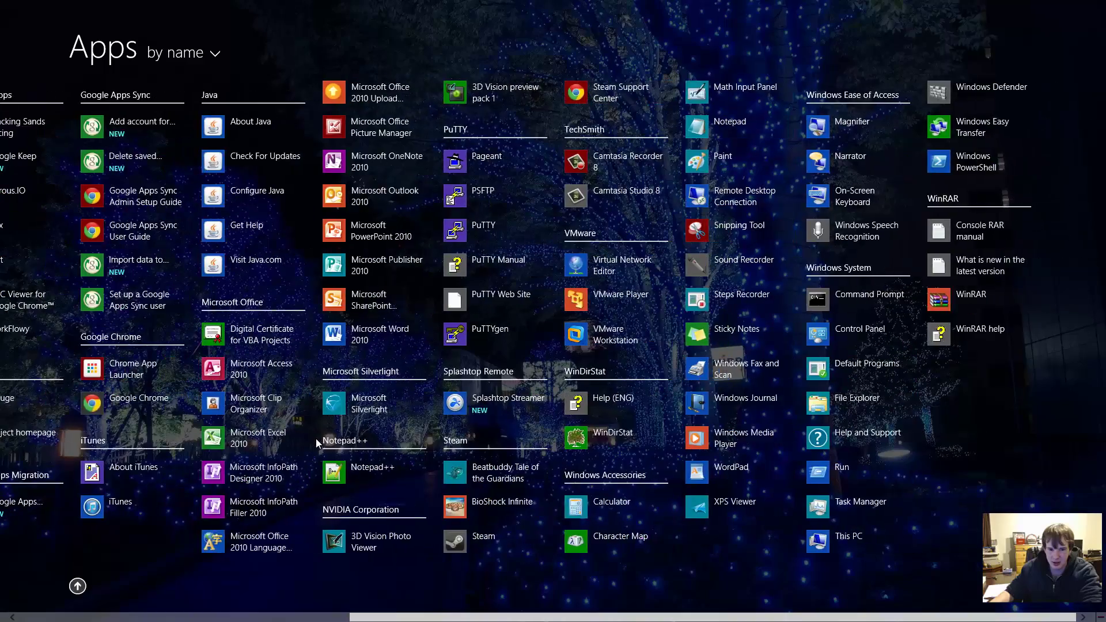
scroll(315, 438, "up", 3)
scroll(315, 438, "down", 2)
scroll(316, 437, "up", 5)
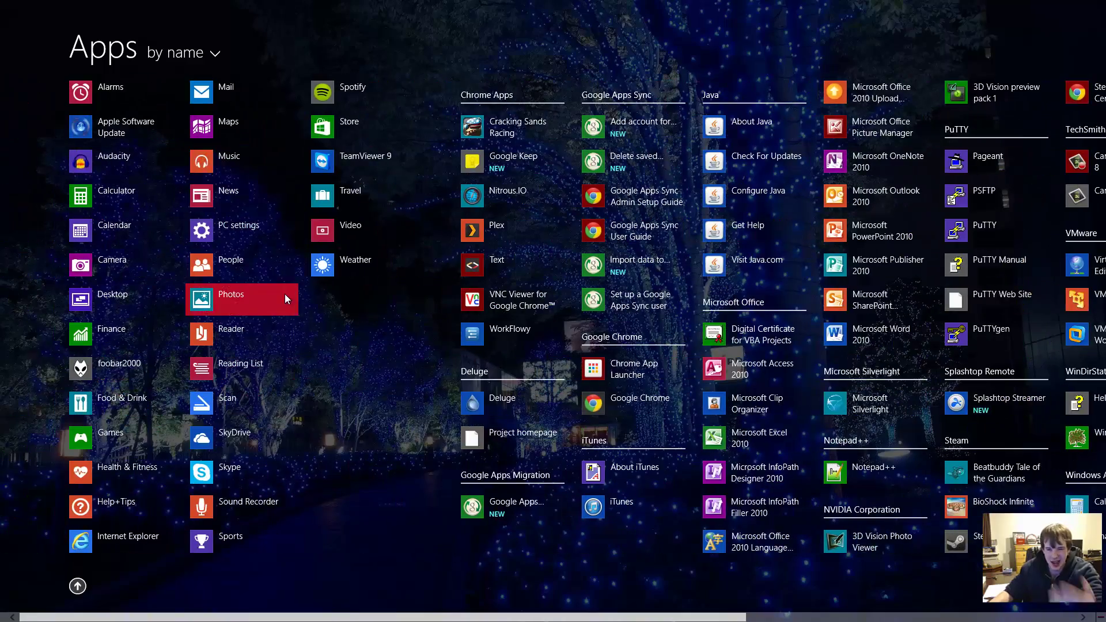
scroll(284, 295, "down", 4)
scroll(285, 295, "up", 4)
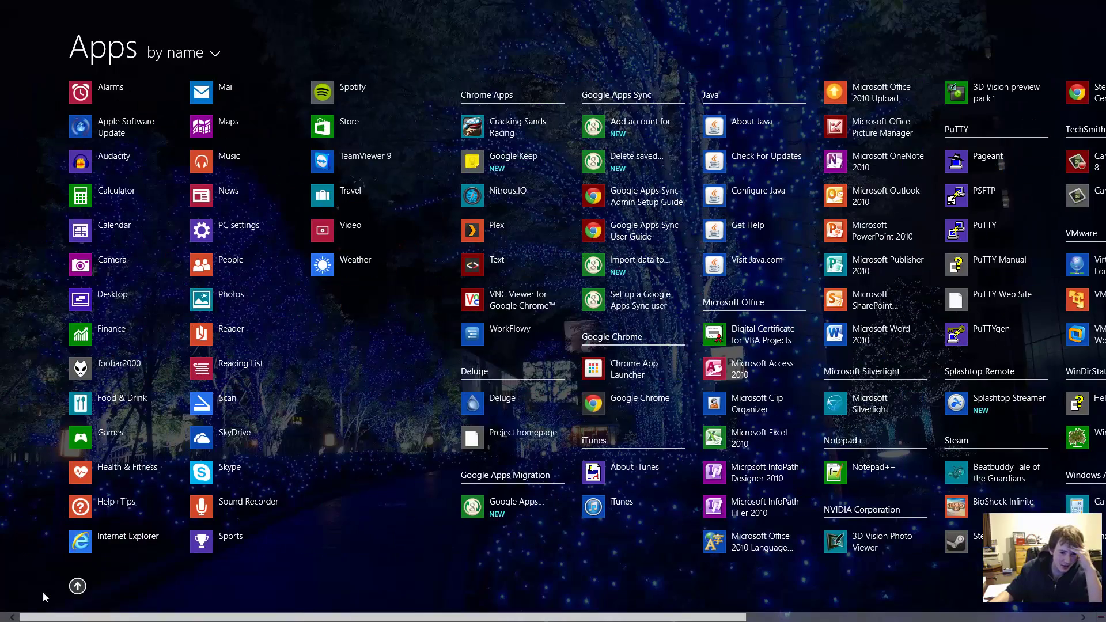
Step: Switch back and forth between the Apps view and the desktop with the Start button, ending on the desktop
left_click(2, 618)
left_click(2, 618)
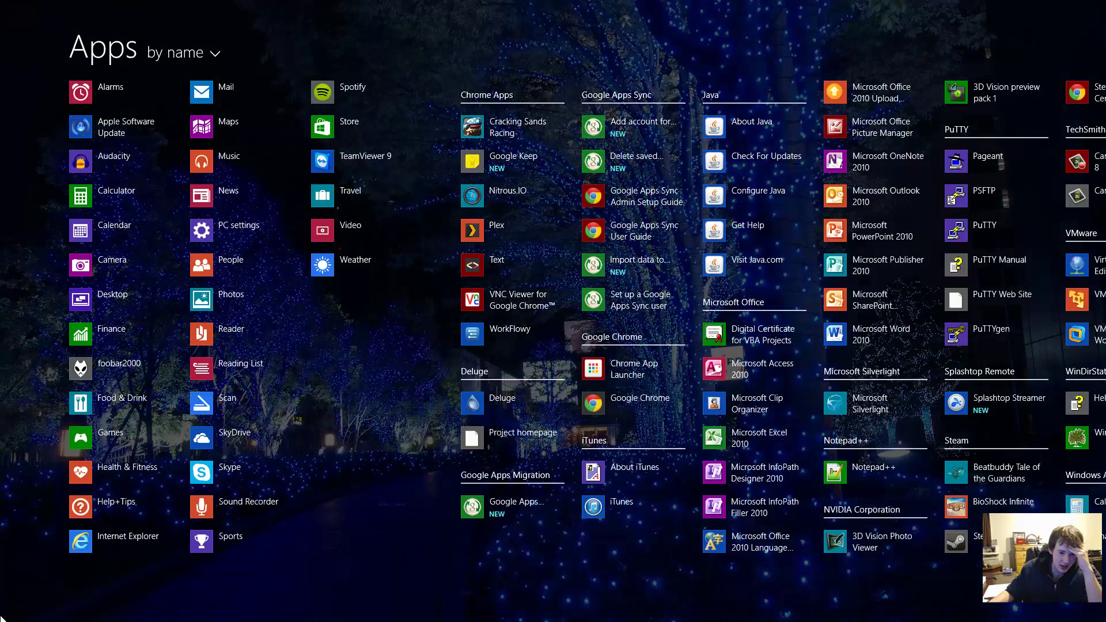
left_click(3, 617)
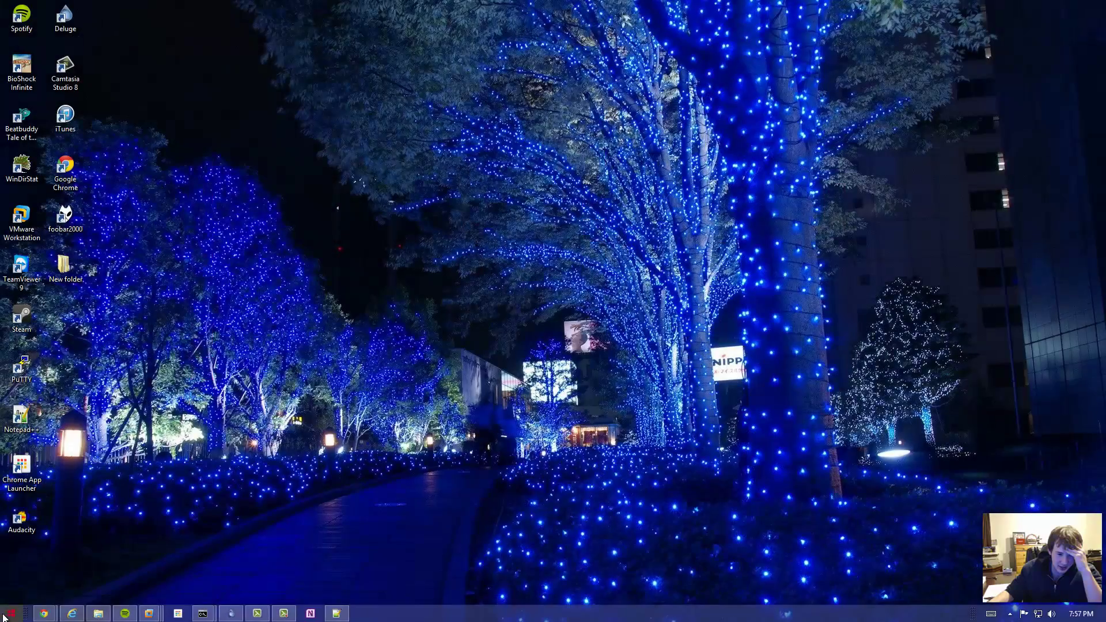
left_click(3, 618)
left_click(3, 618)
left_click(3, 617)
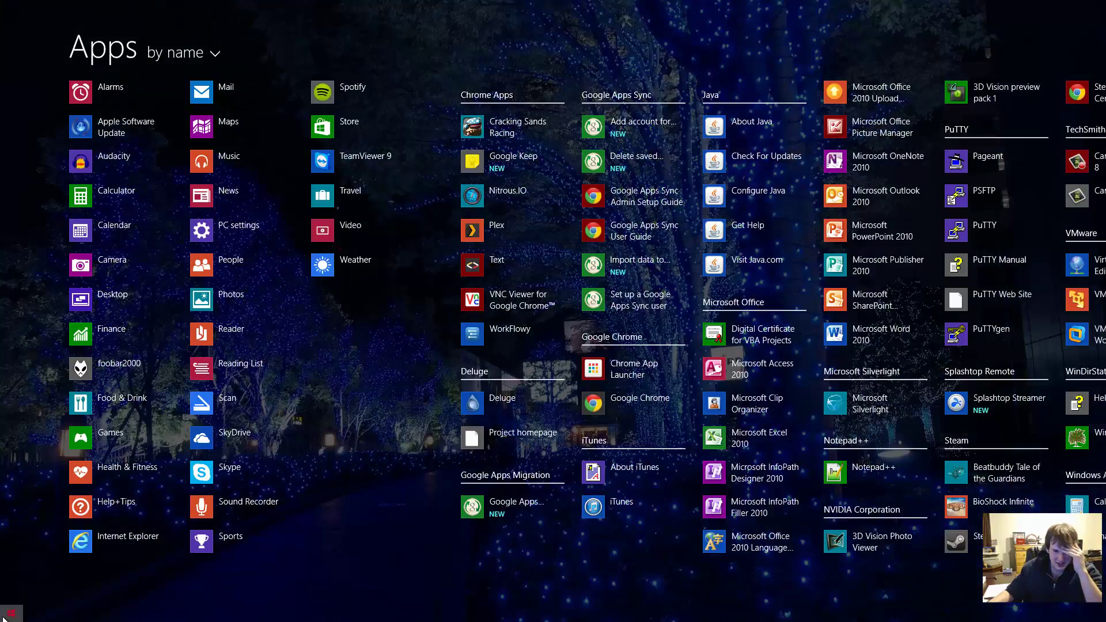
left_click(3, 617)
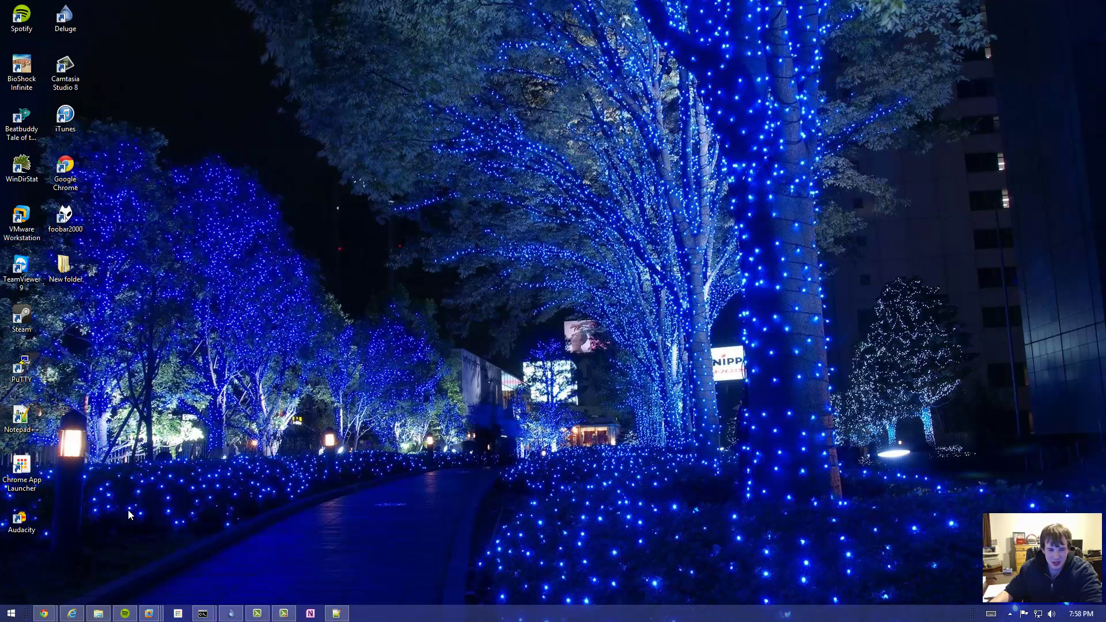
Step: Open the Taskbar and Navigation properties, review the Start screen options under Navigation, and close the dialog
right_click(430, 612)
left_click(455, 599)
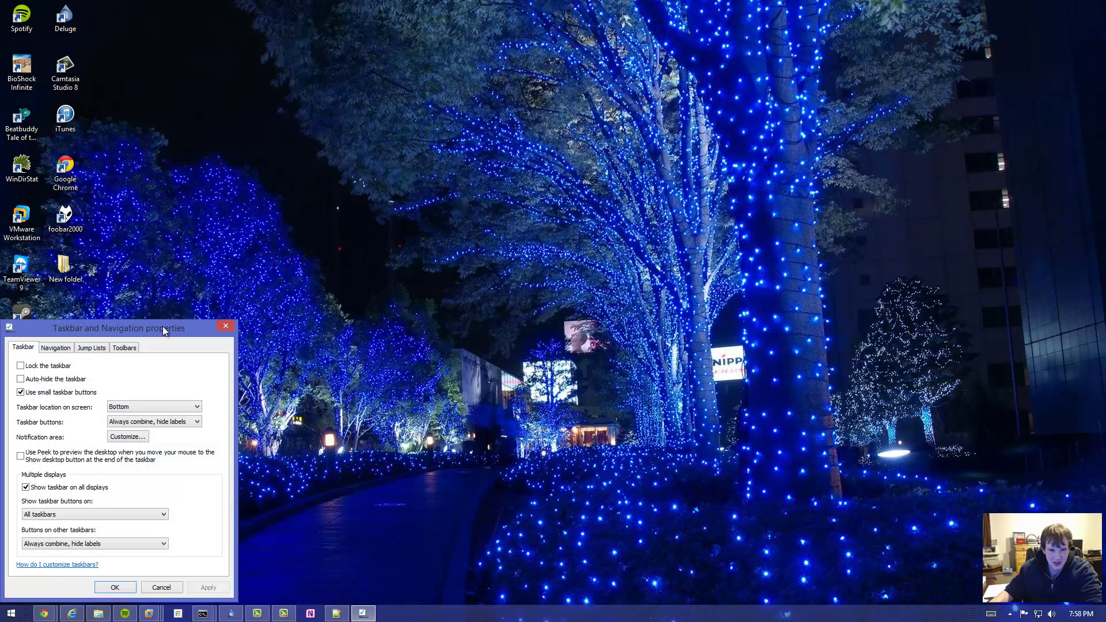
left_click_drag(161, 326, 187, 304)
left_click(83, 324)
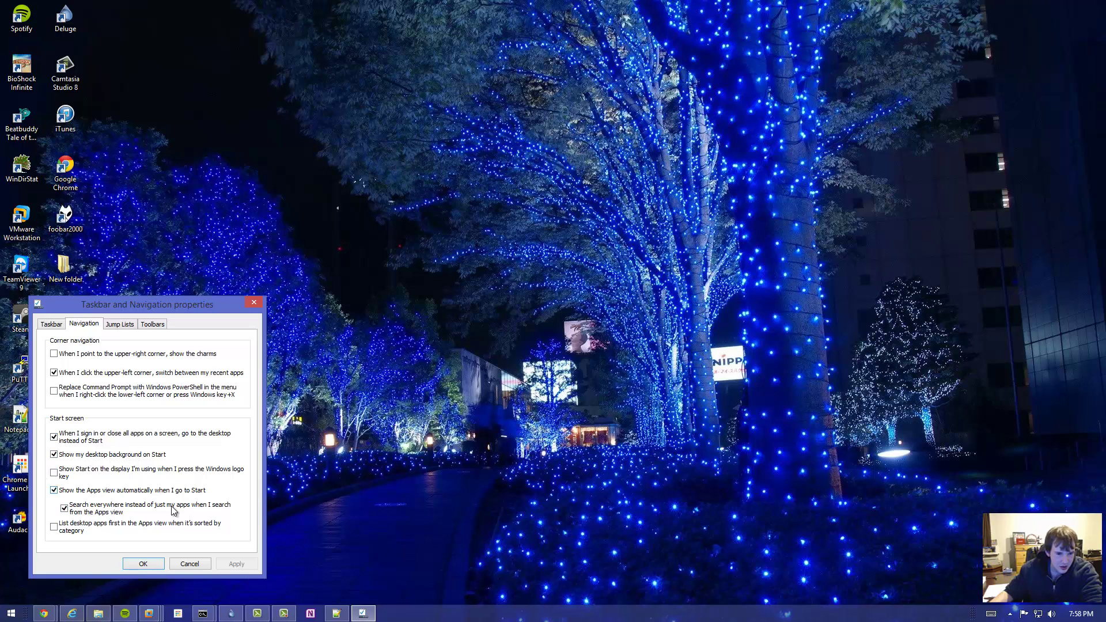
left_click(133, 565)
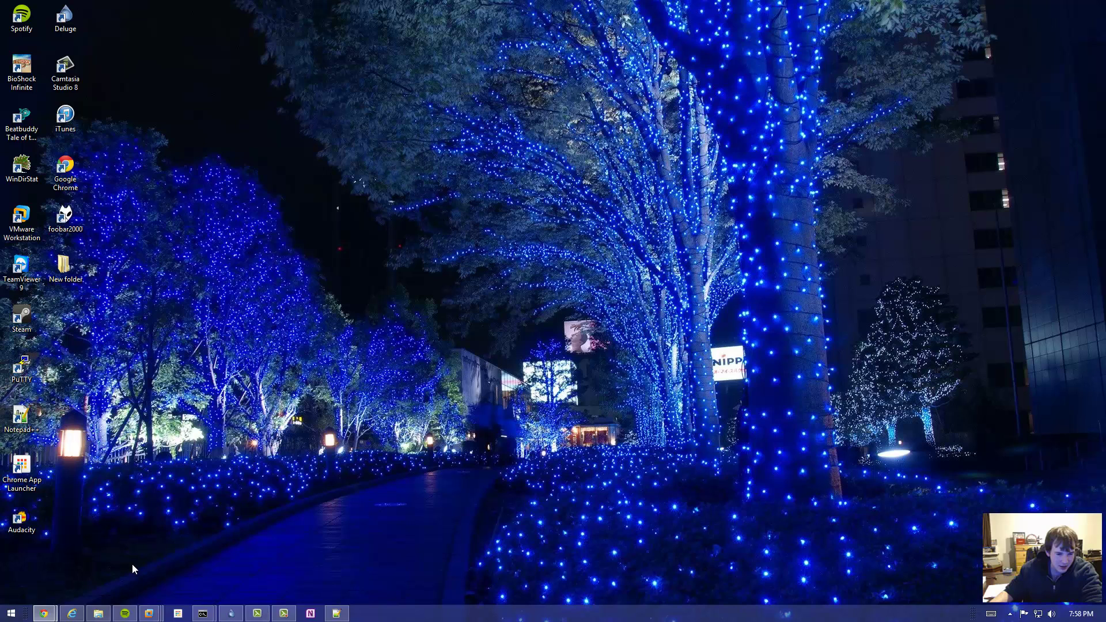
Step: In the Taskbar and Navigation properties, enable listing desktop apps first in the Apps view when sorted by category, apply it, and close the dialog
right_click(422, 613)
left_click(446, 598)
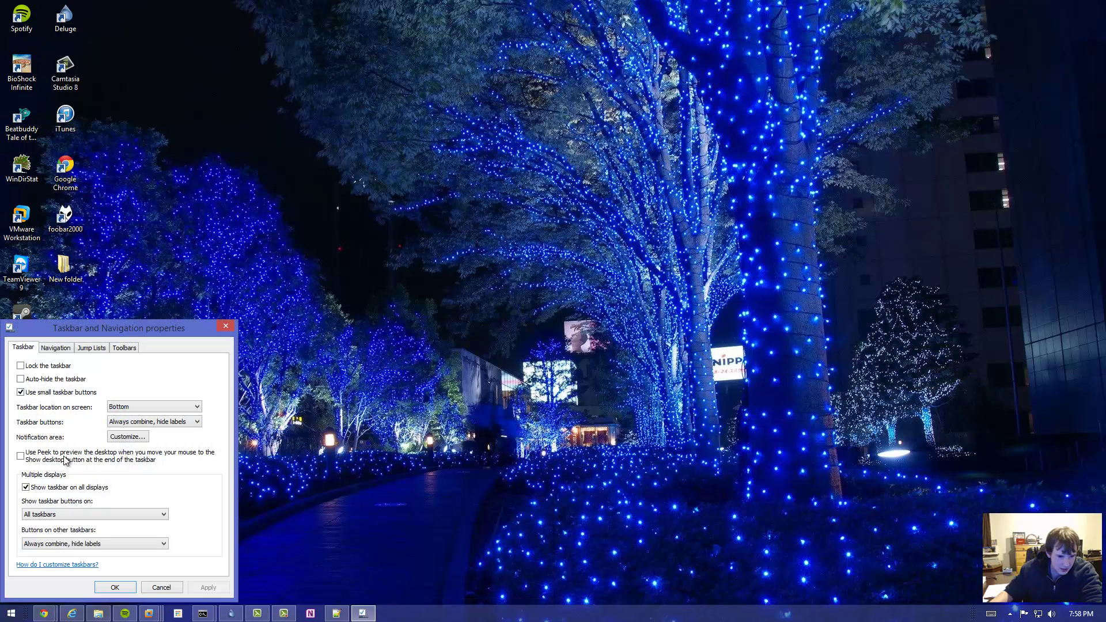
left_click(55, 347)
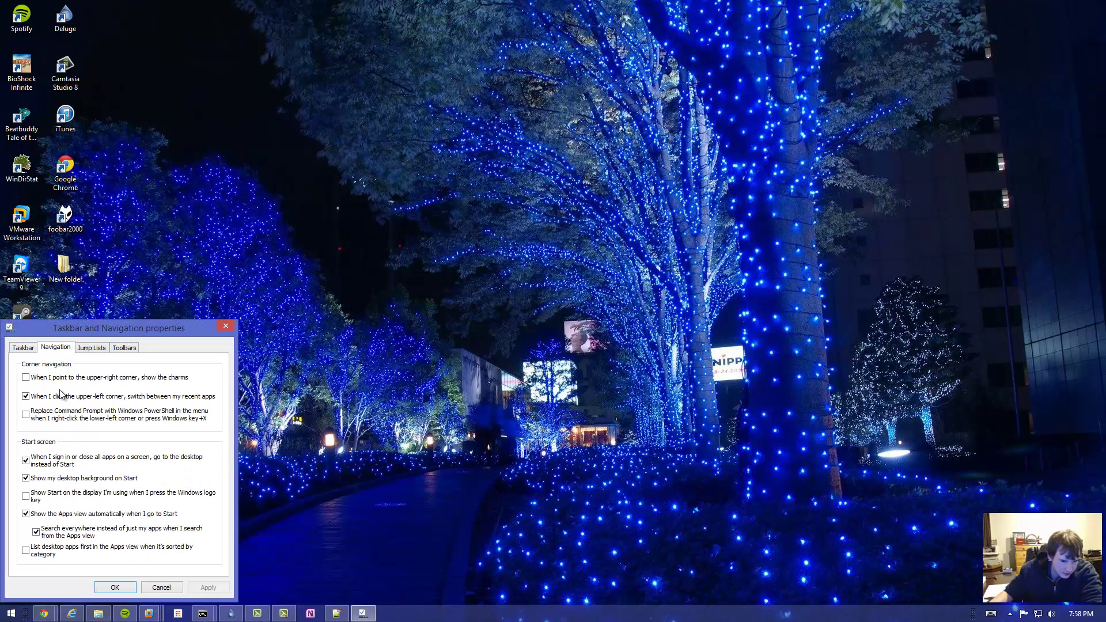
left_click(63, 552)
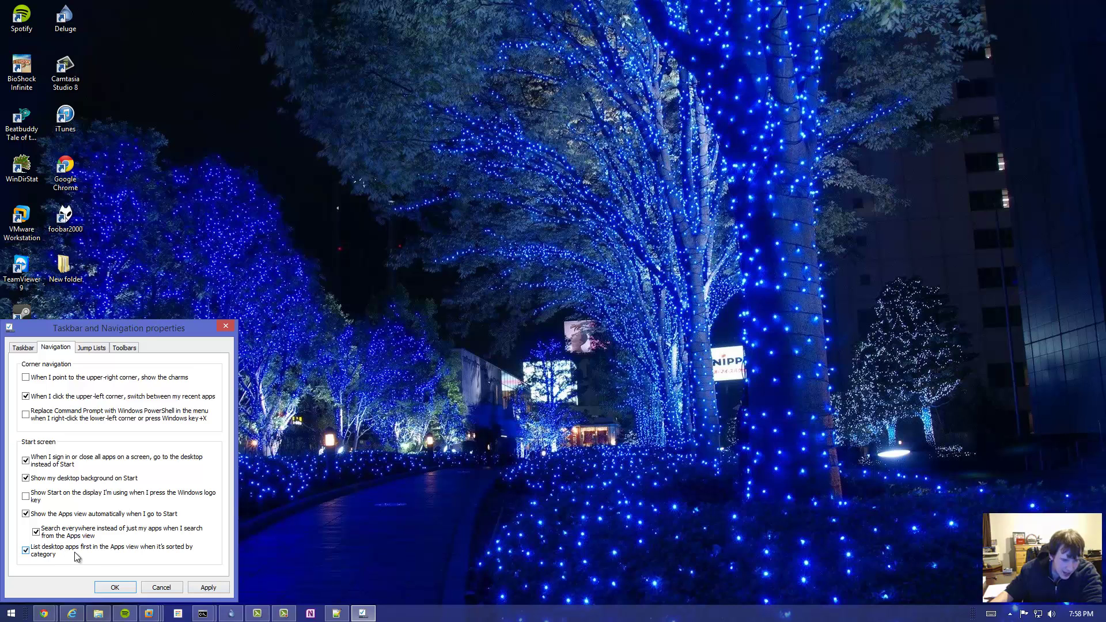
left_click(219, 590)
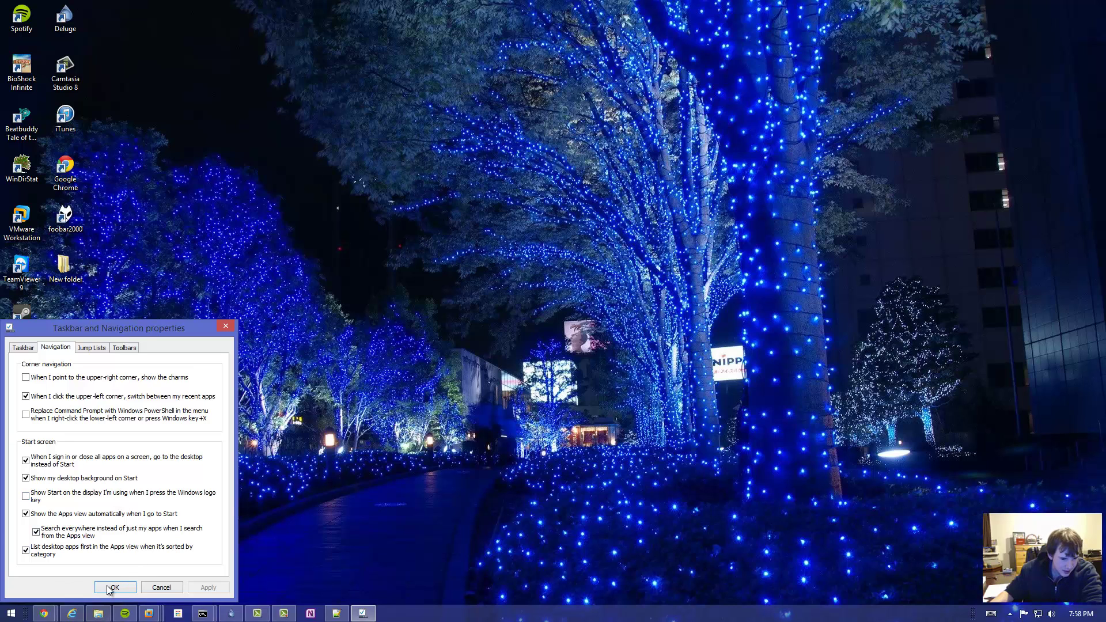
left_click(107, 587)
Step: Open the Apps view, look through the apps sorted by category with desktop apps first, and return to the desktop
left_click(11, 612)
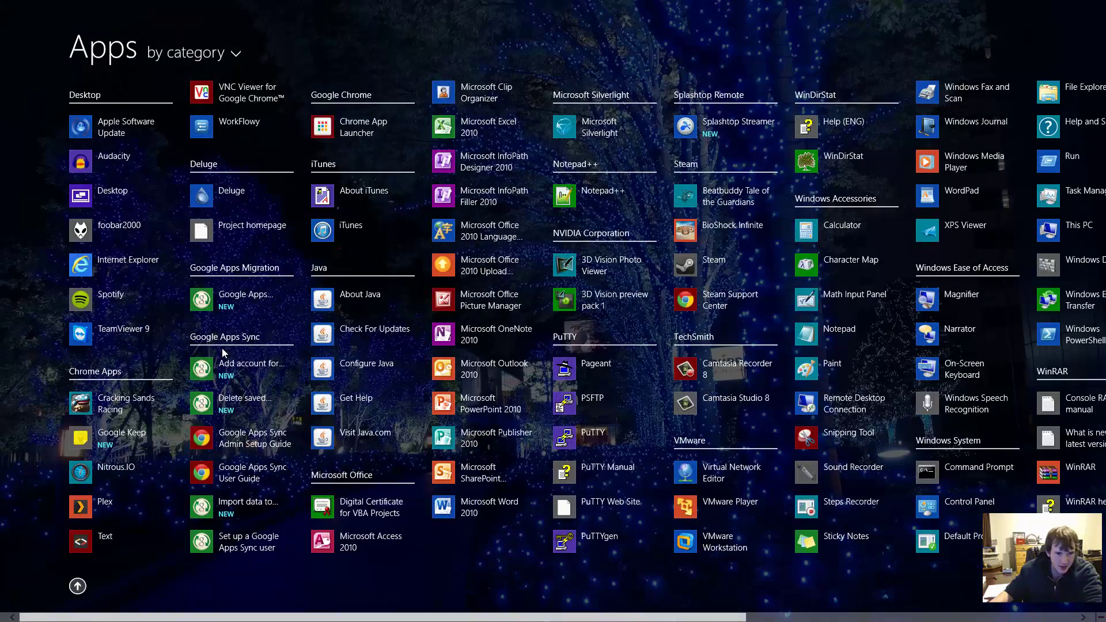
scroll(222, 348, "down", 5)
scroll(222, 348, "up", 4)
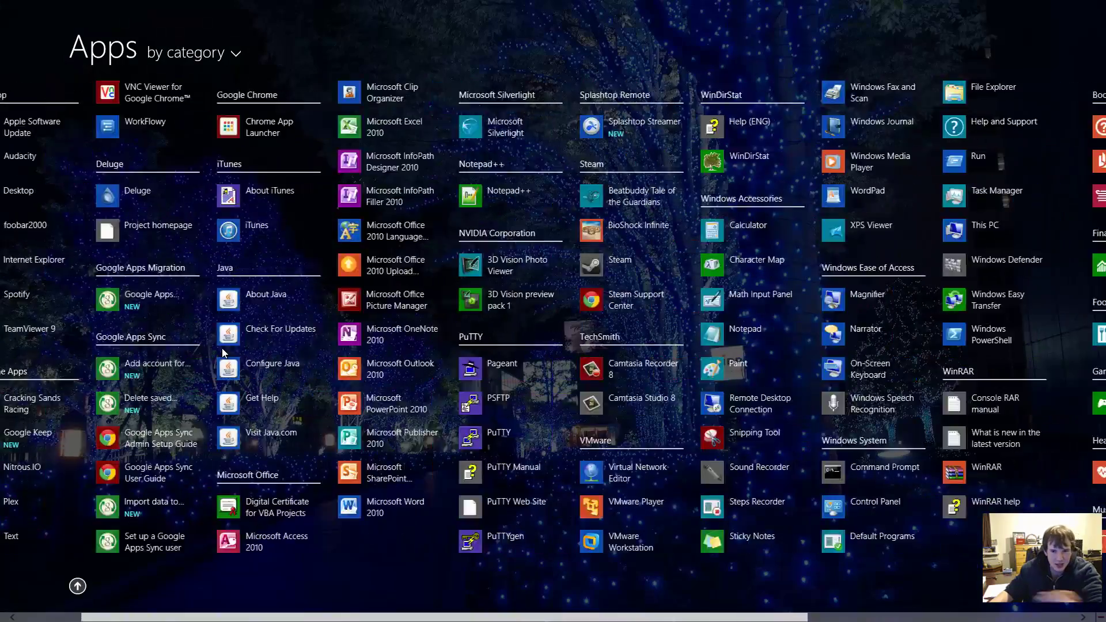
scroll(223, 348, "down", 4)
scroll(223, 348, "up", 5)
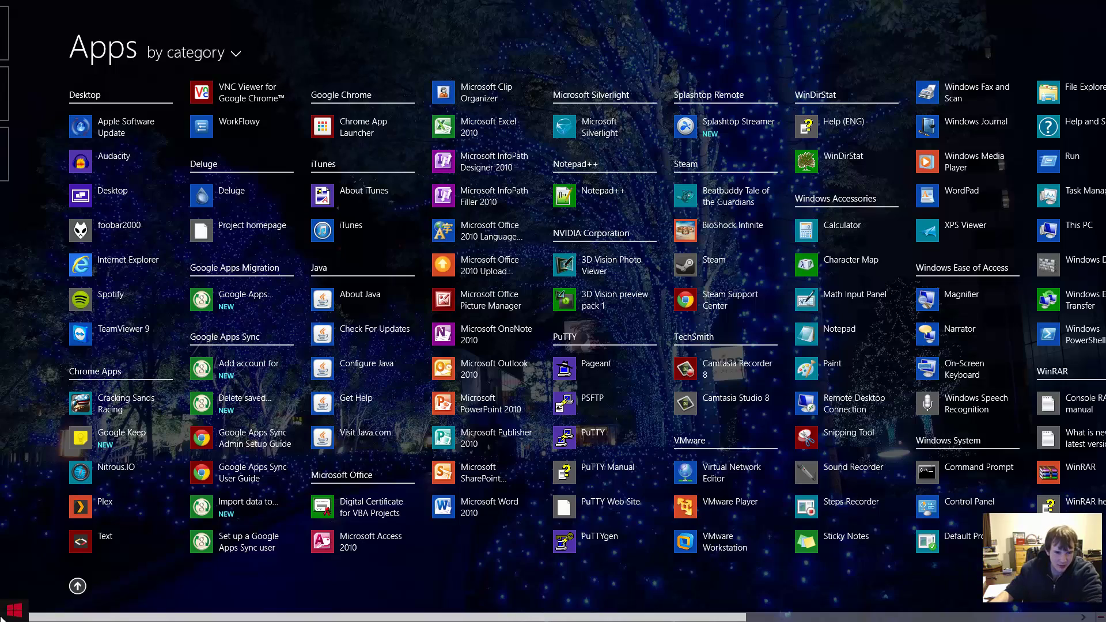
left_click(11, 612)
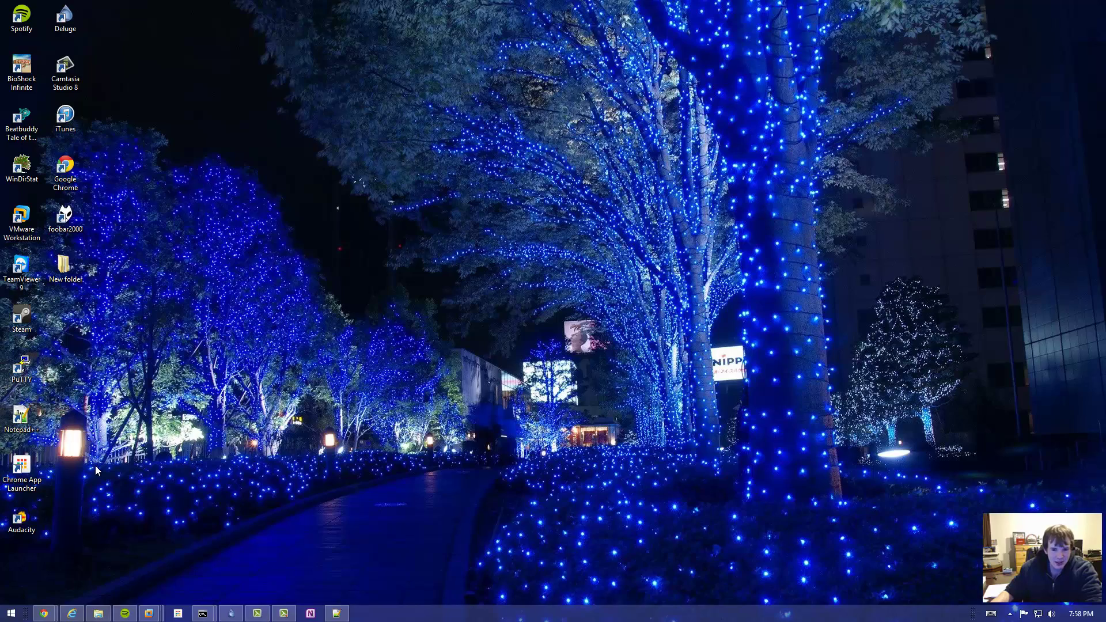
Step: Reopen the Apps view twice to examine its desktop app categories, going back to the desktop each time
left_click(11, 612)
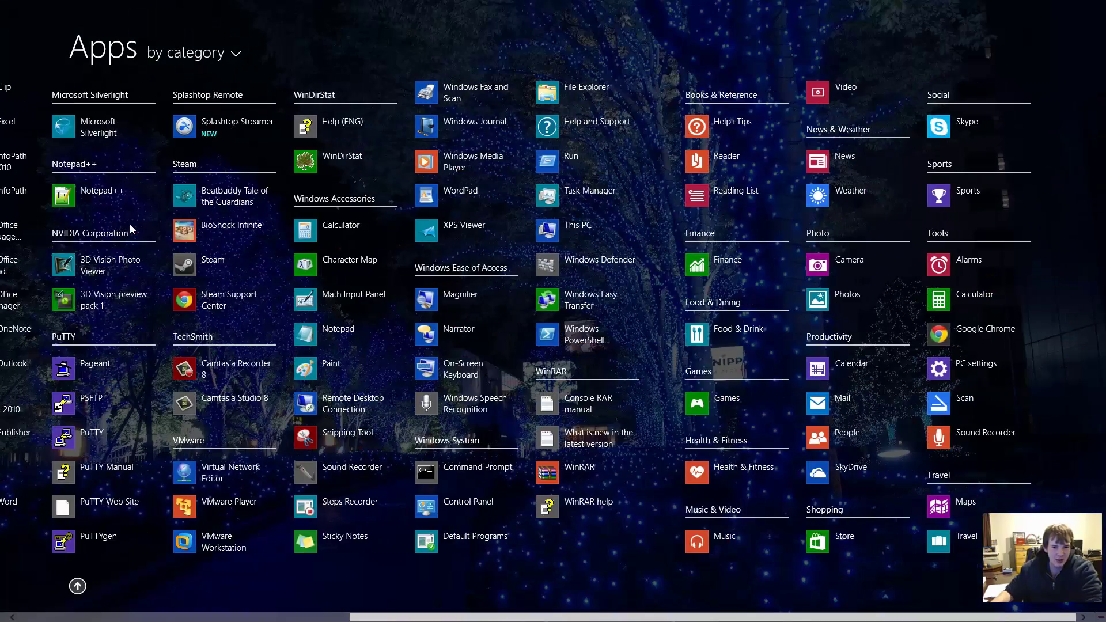
scroll(130, 224, "up", 5)
left_click(5, 613)
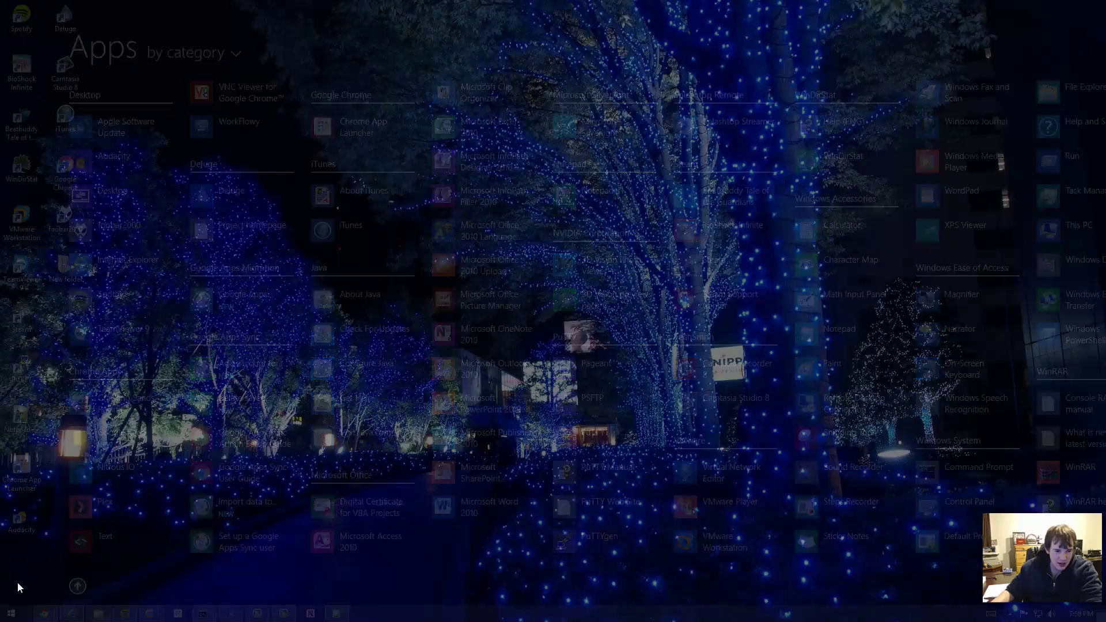
left_click(11, 612)
scroll(95, 365, "up", 3)
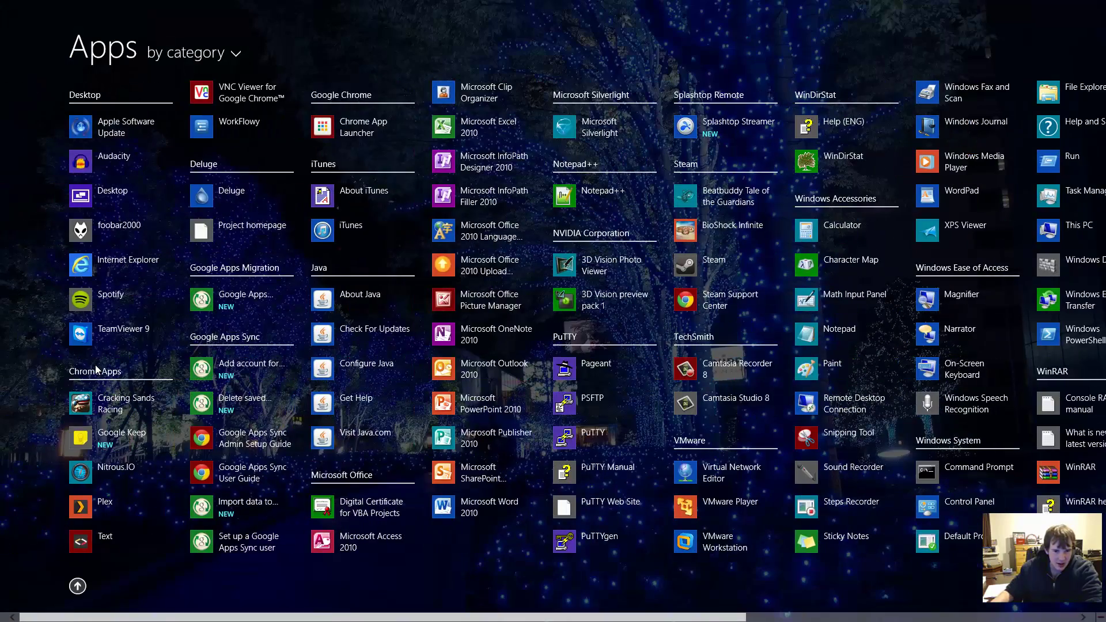
scroll(95, 369, "down", 2)
scroll(95, 368, "up", 2)
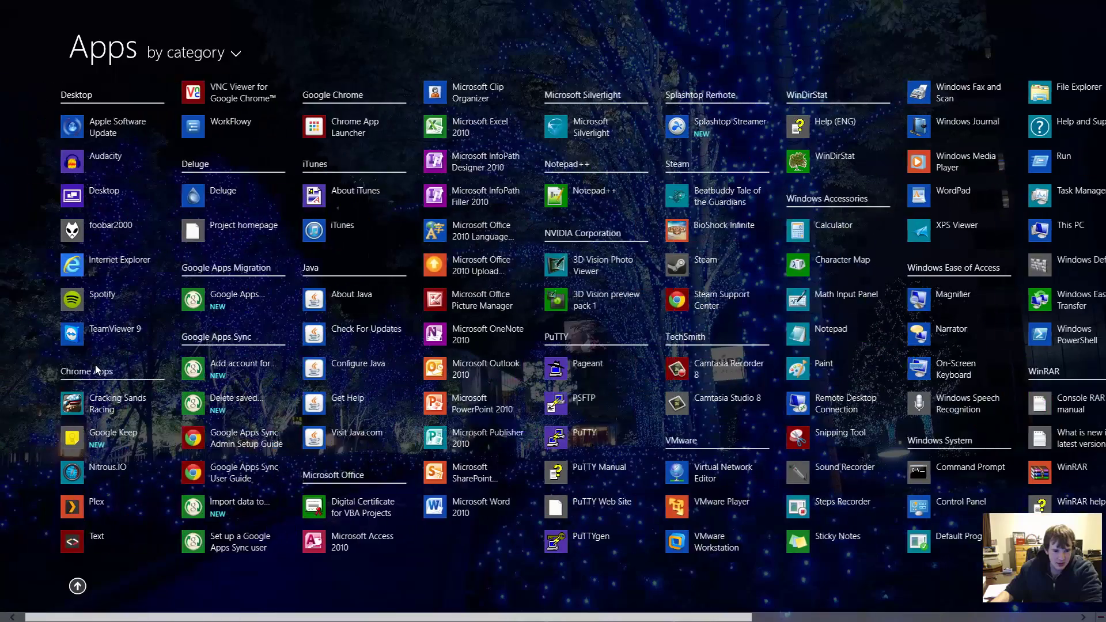
left_click(6, 616)
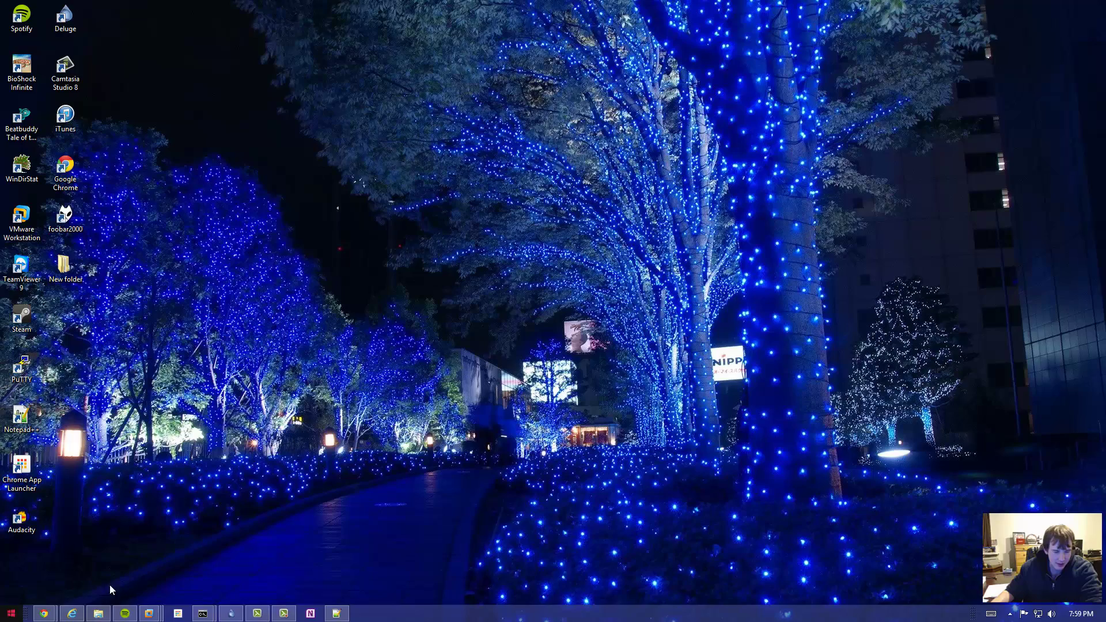
Step: Switch back and forth between the desktop and the categorized Apps view several times, finishing on the desktop
left_click(4, 616)
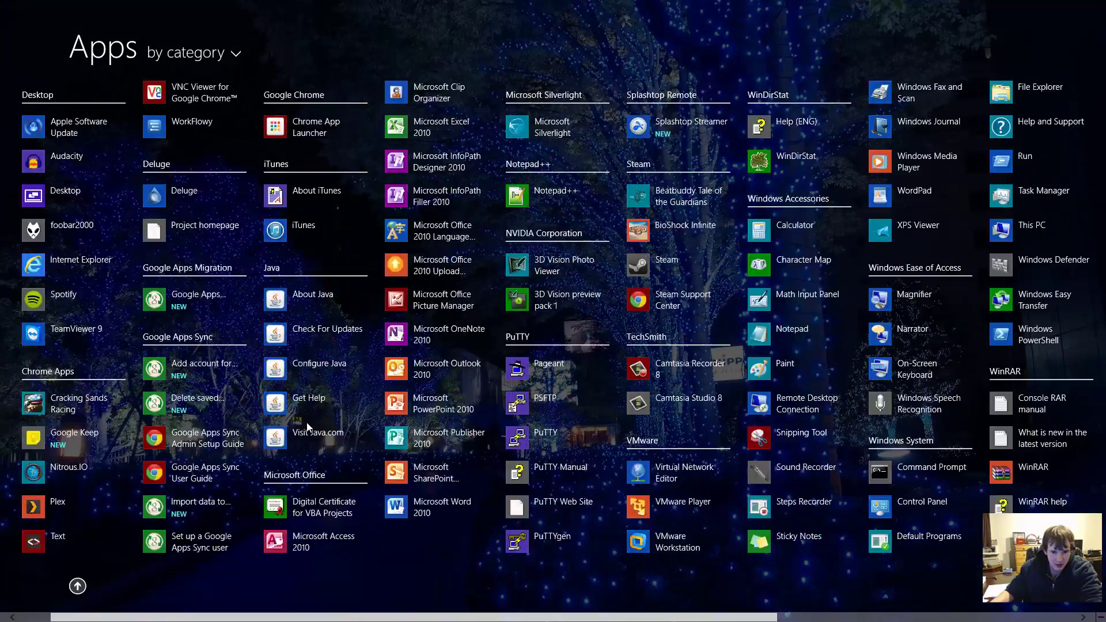
left_click(4, 616)
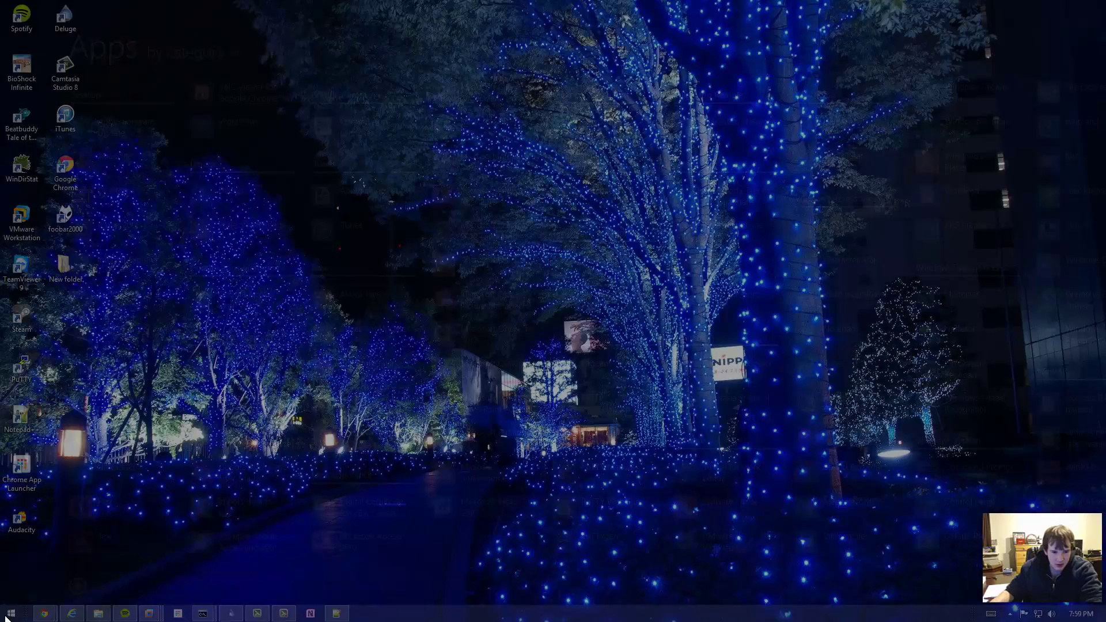
left_click(5, 617)
left_click(5, 616)
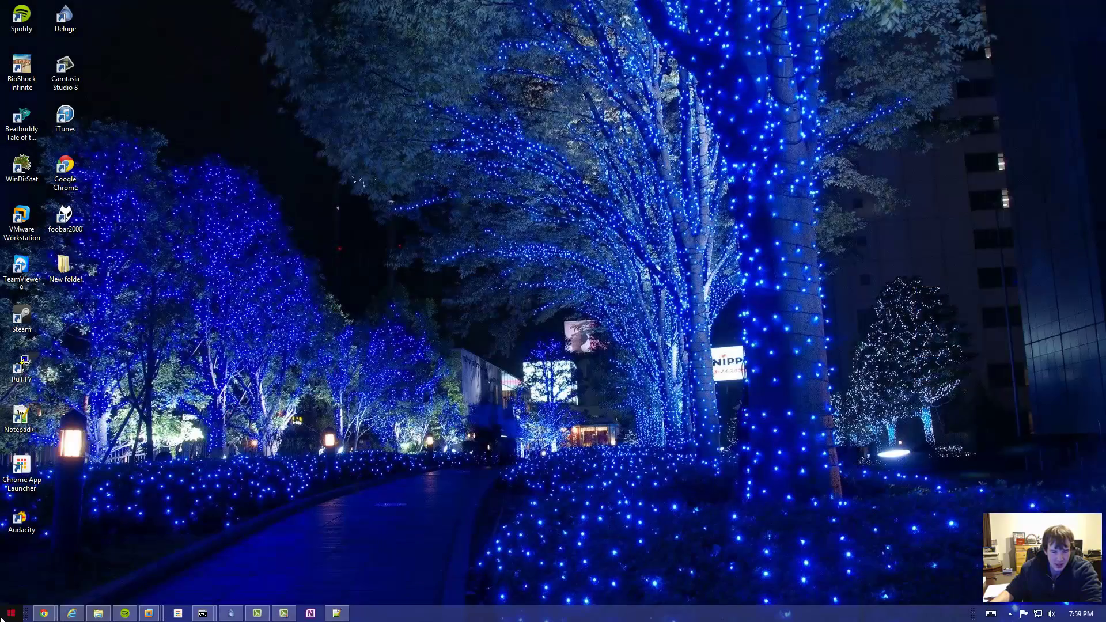
left_click(5, 616)
key("super")
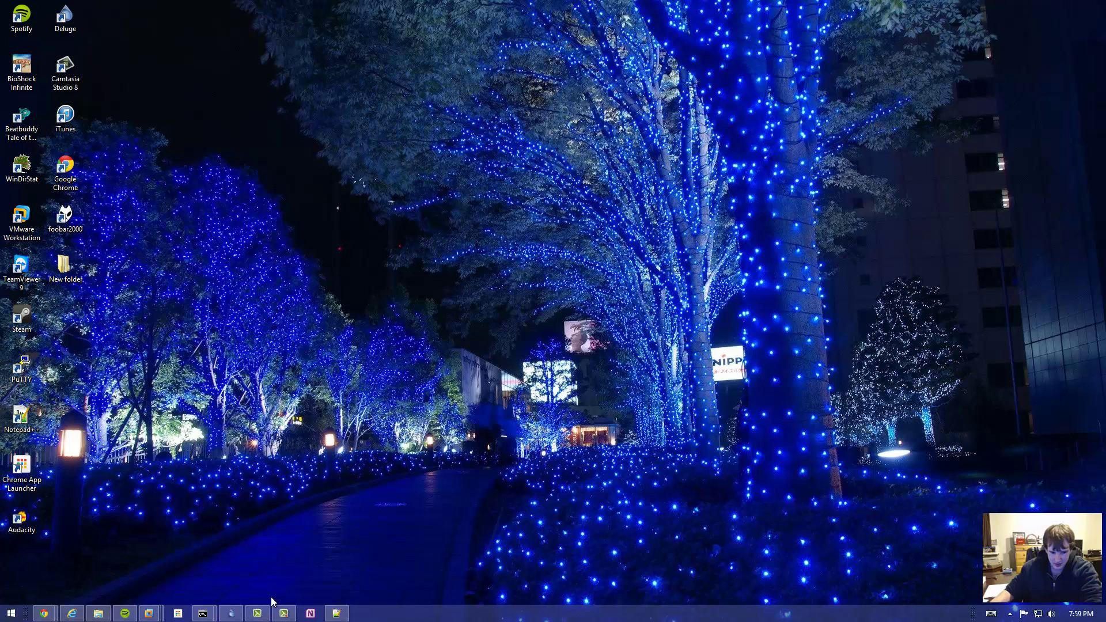
Step: Bring up the running screen recorder and stop the recording
left_click(283, 614)
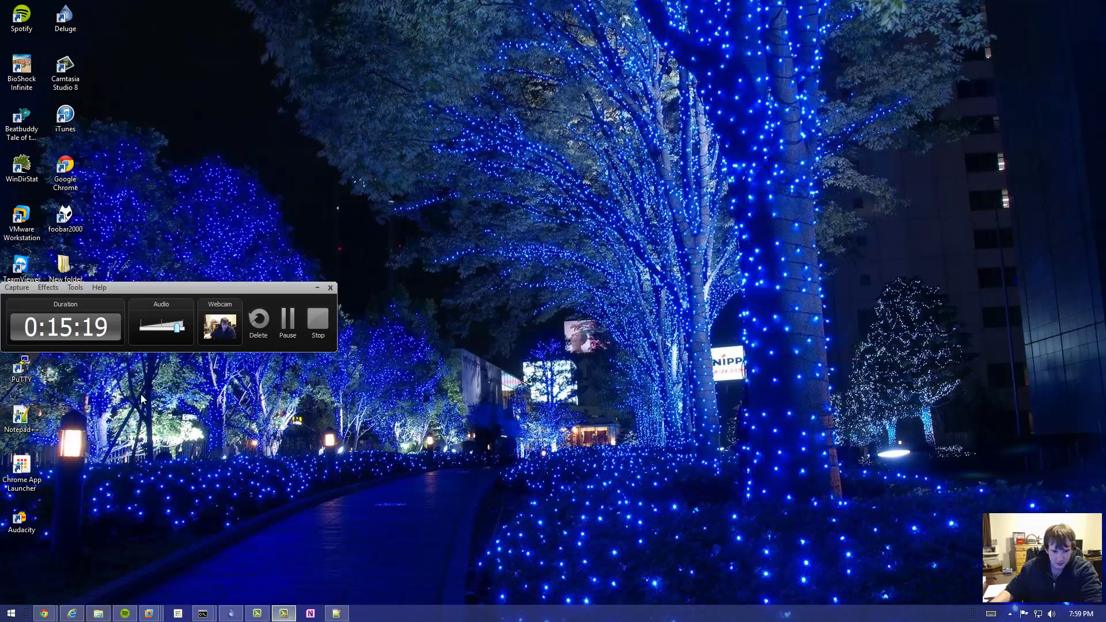
left_click(317, 321)
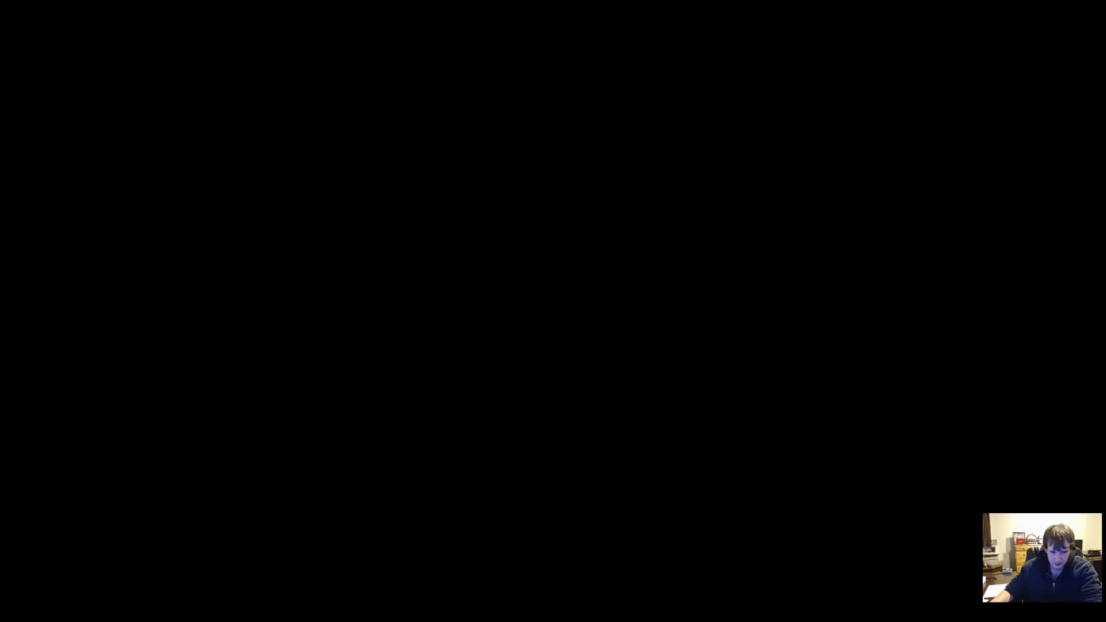